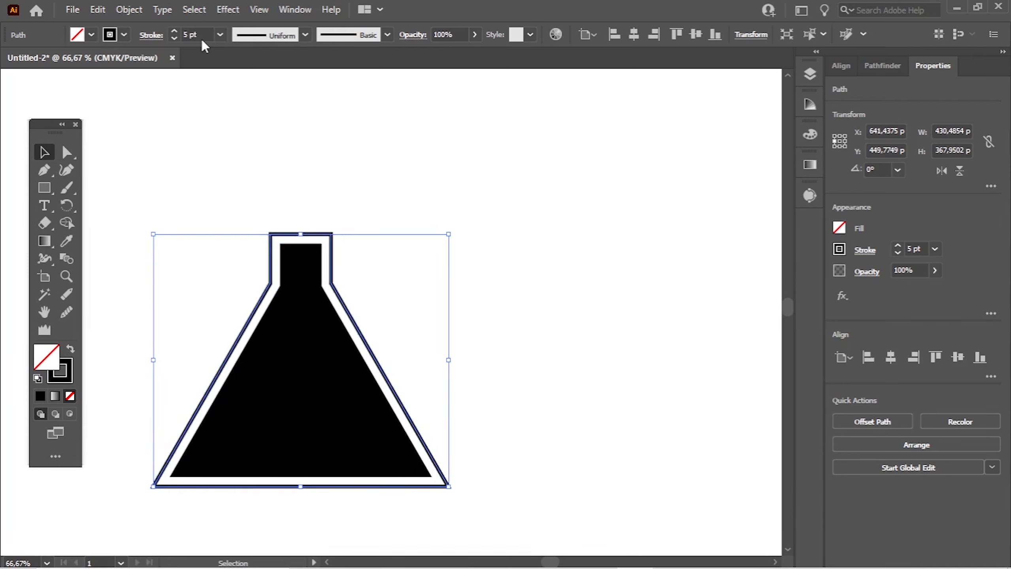
Set the outer flask outline's stroke to 8 pt and move the outline away from the black flask, to its upper right
left_click(356, 149)
left_click_drag(354, 325, 619, 207)
key("a")
scroll(577, 215, "right", 3)
scroll(541, 222, "right", 6)
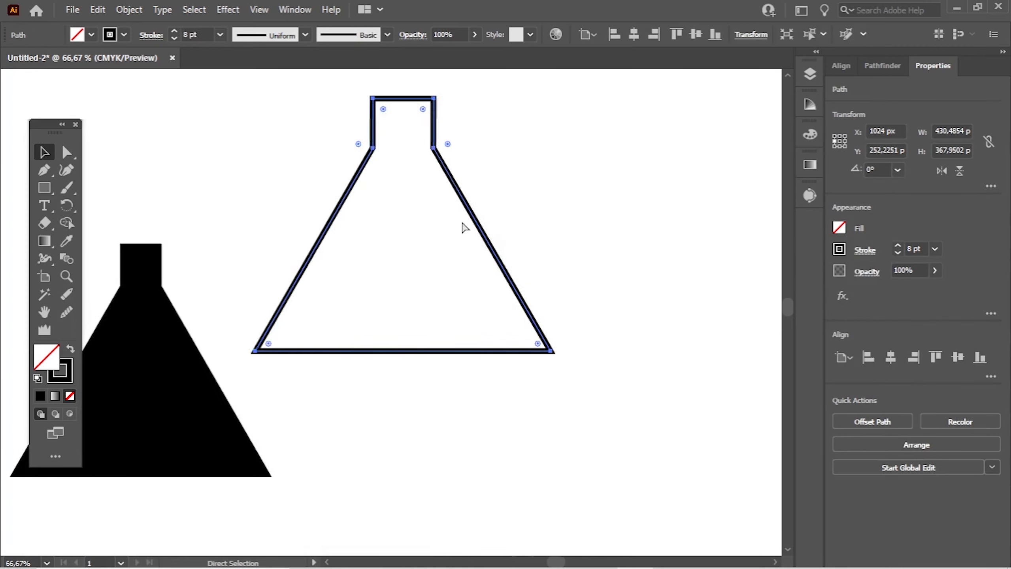
left_click_drag(463, 229, 535, 243)
Round the two base corners of the flask outline to a radius of about 17 px
left_click(74, 152)
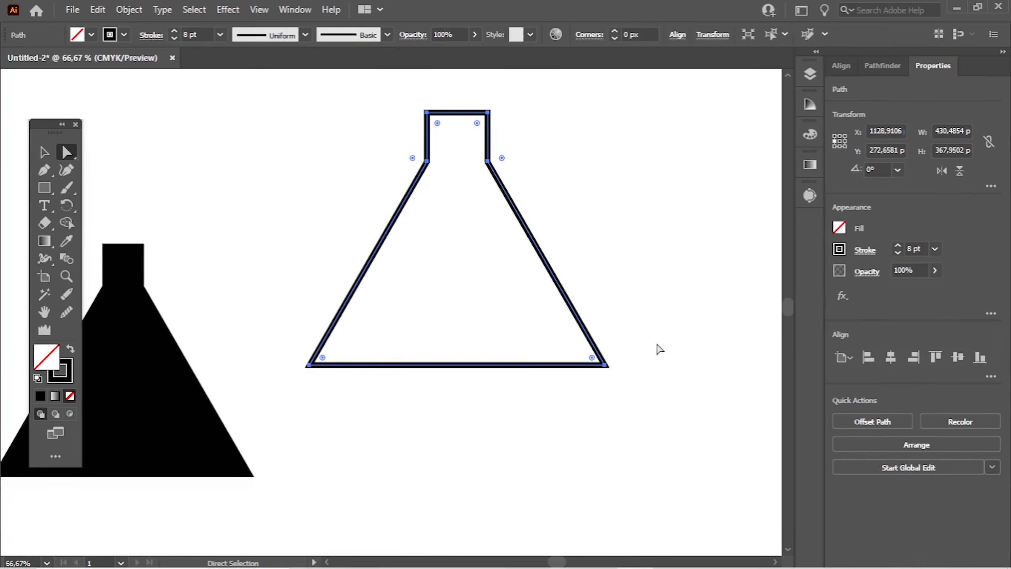
left_click_drag(674, 343, 305, 368)
left_click(302, 335)
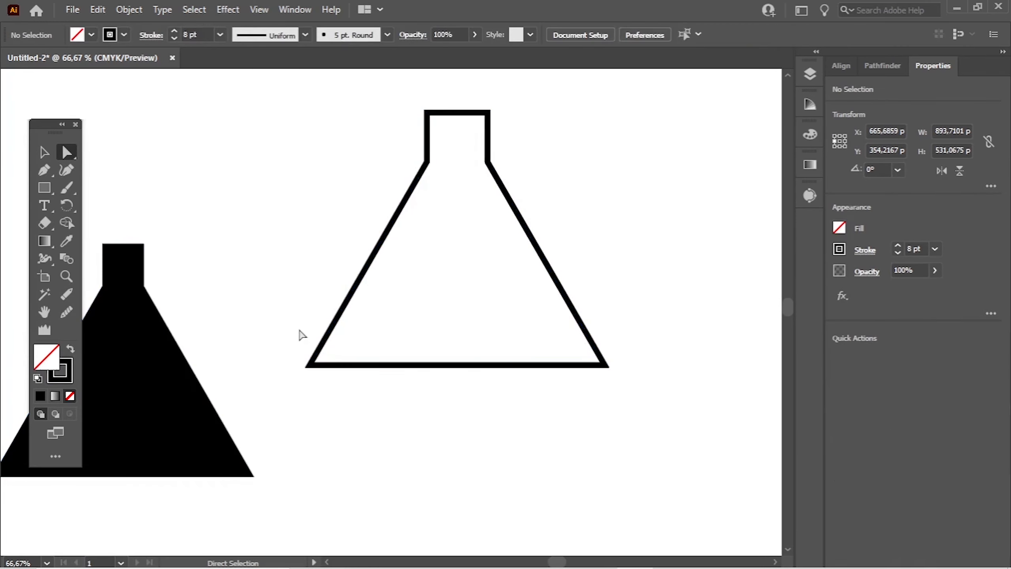
left_click_drag(628, 373, 583, 361)
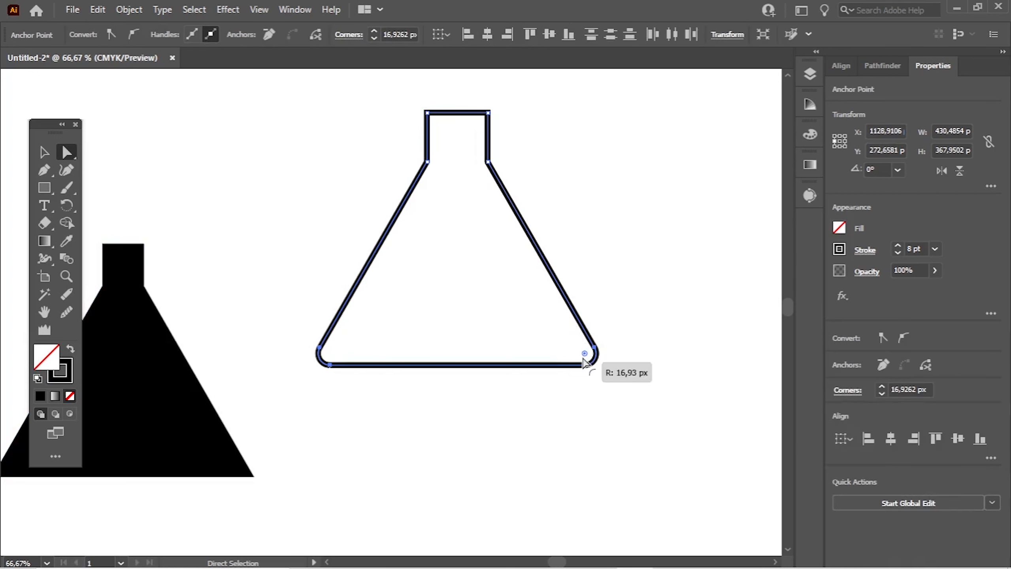
scroll(524, 145, "up", 3)
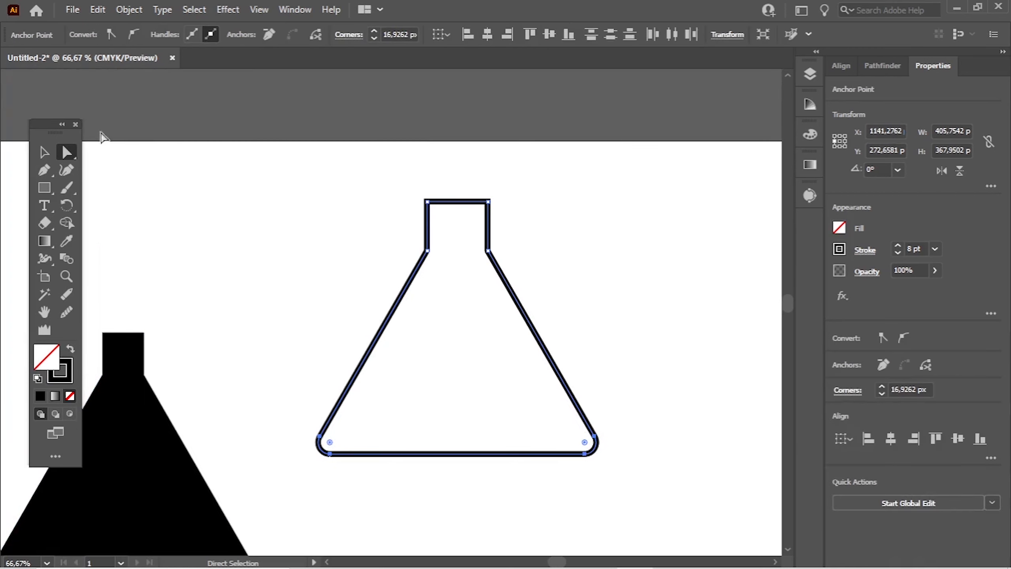
Expand the rounded flask outline so its stroke becomes a filled shape
left_click(41, 157)
left_click(507, 167)
left_click(467, 202)
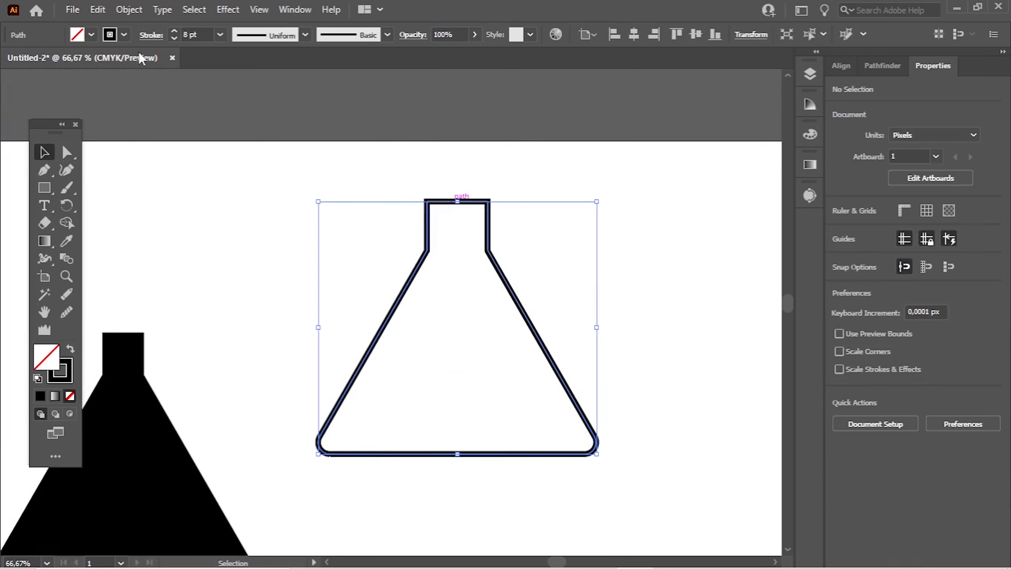
left_click(130, 12)
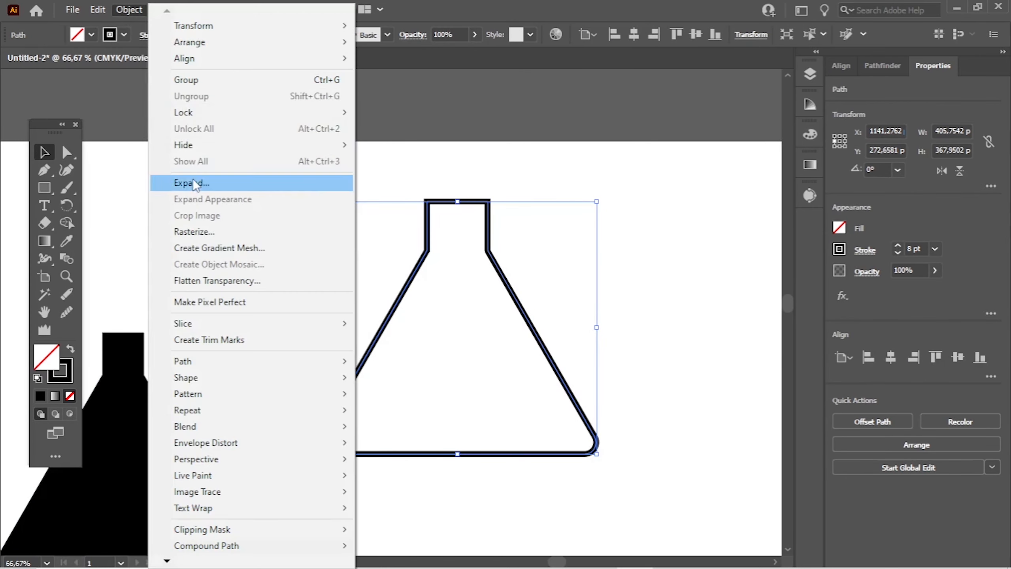
left_click(205, 183)
left_click(474, 369)
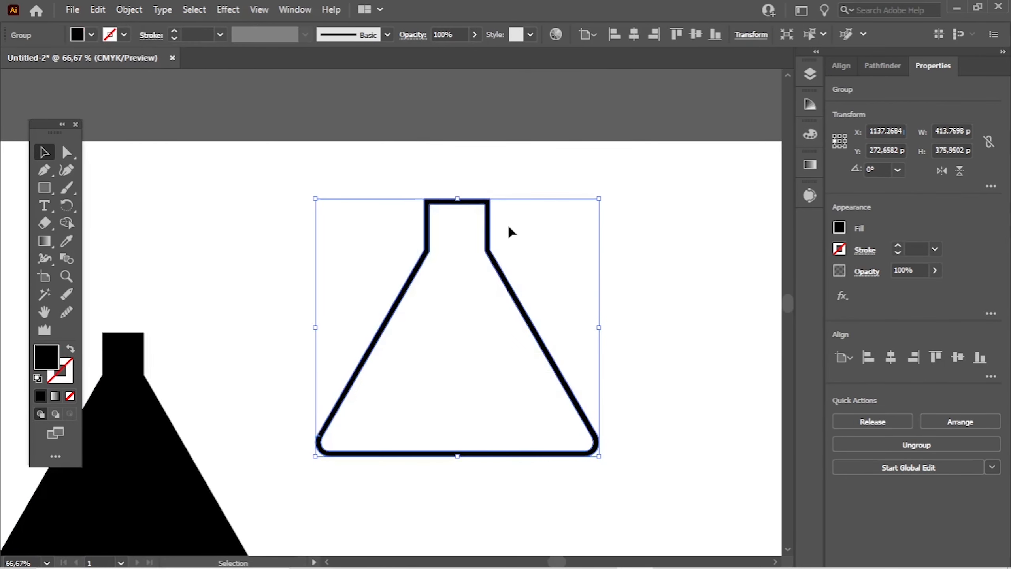
Draw a straight horizontal line with the Pen tool across the flask neck, along the inner edge of its top bar
key("ctrl+plus")
key("ctrl+plus")
left_click(321, 121)
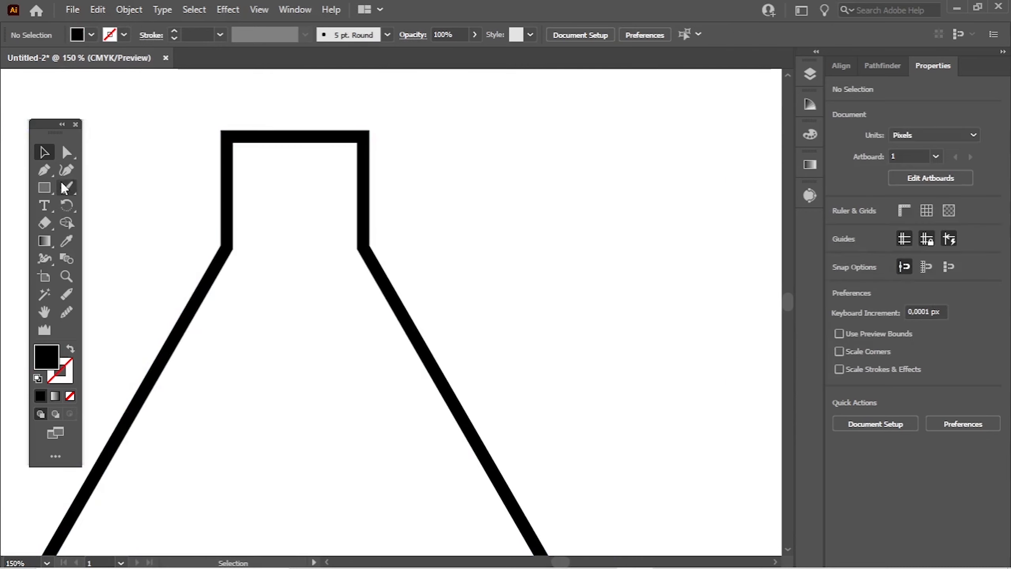
left_click(471, 142)
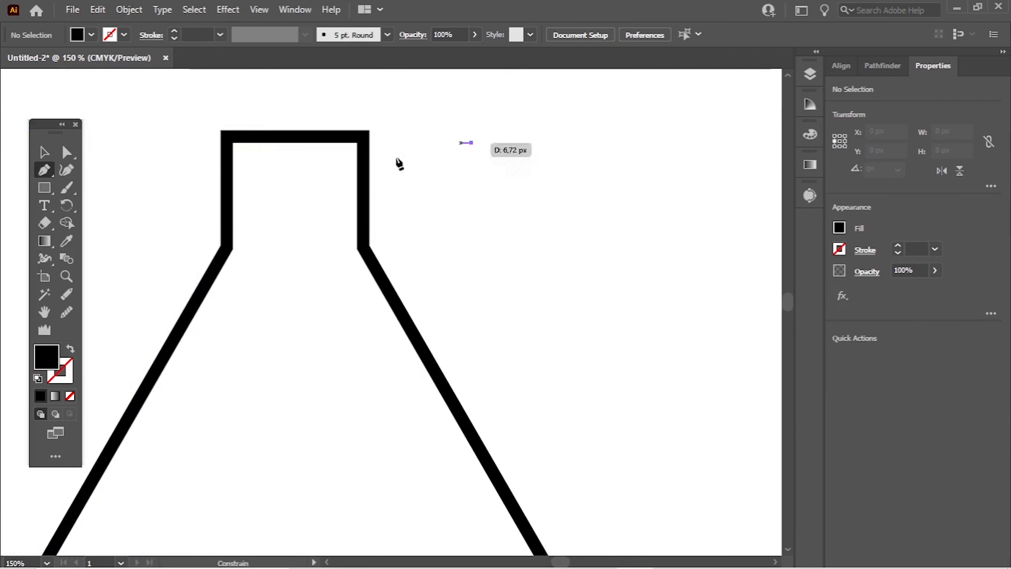
left_click(151, 142)
Remove the bar closing the top of the neck with Shape Builder, using the drawn line as the cut
left_click(44, 152)
left_click_drag(421, 87, 278, 233)
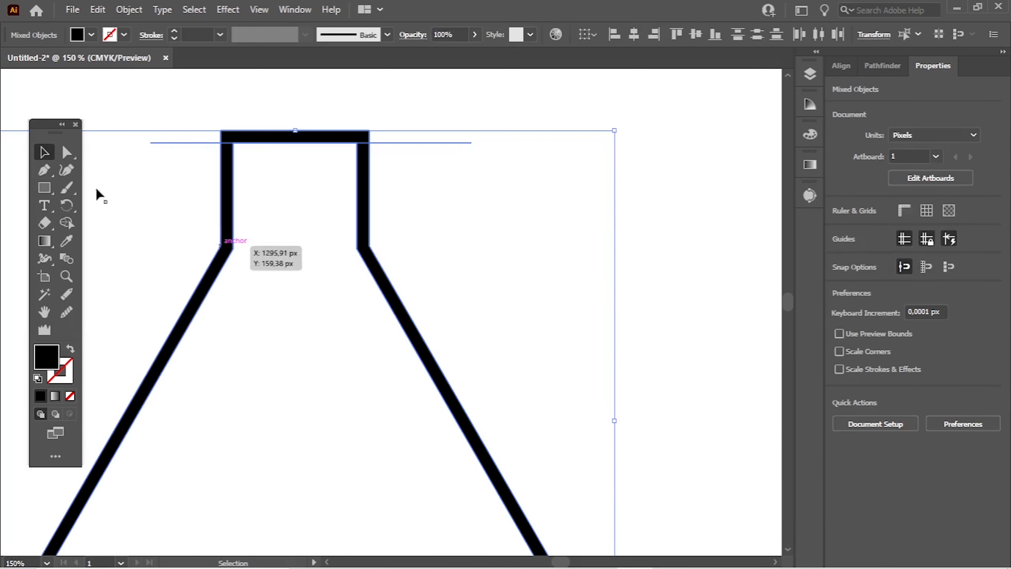
left_click(66, 222)
left_click(305, 136, "alt")
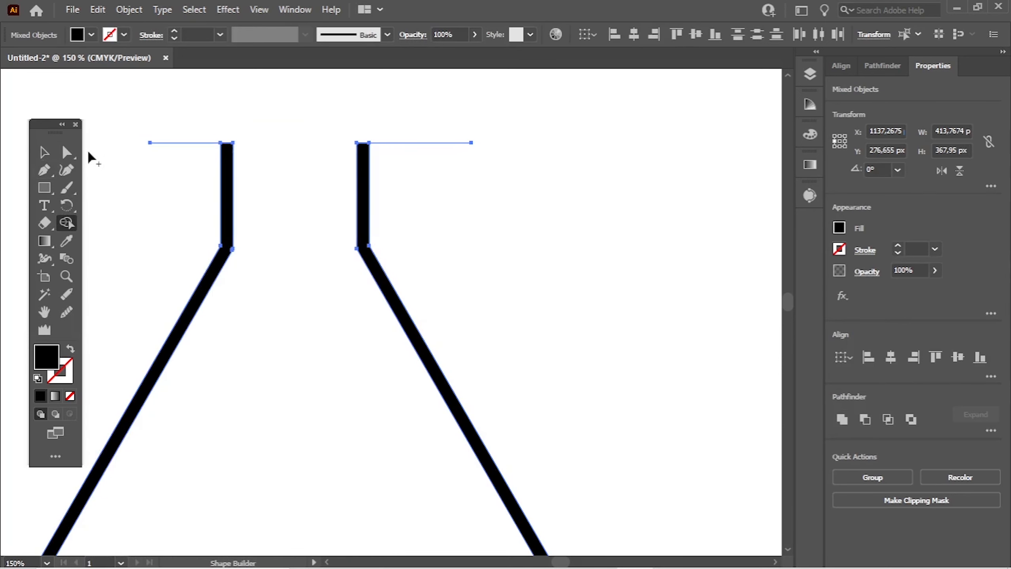
Delete the leftover line segments on both sides of the open neck
key("v")
left_click(192, 136)
left_click(193, 143)
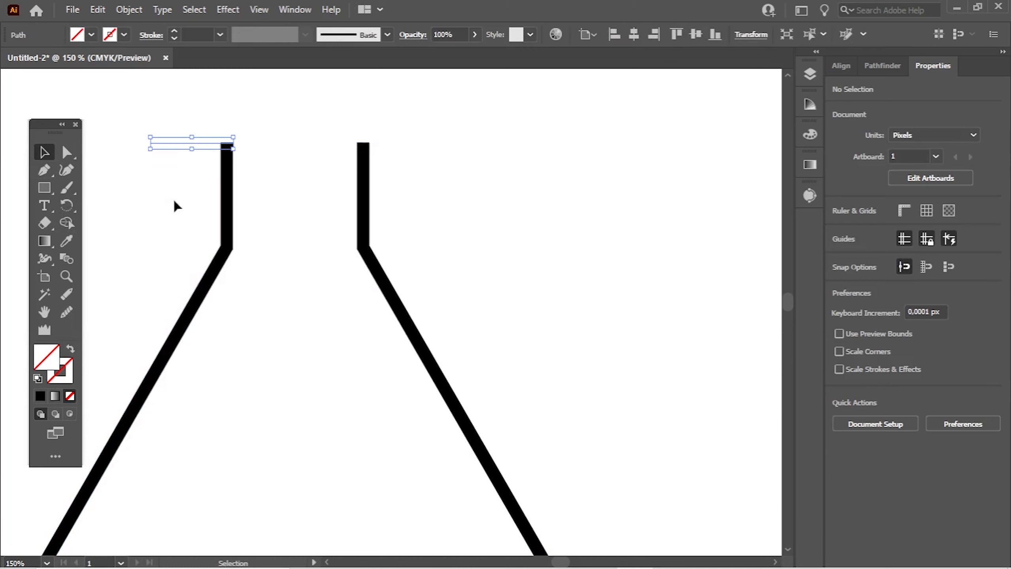
left_click_drag(426, 90, 388, 203)
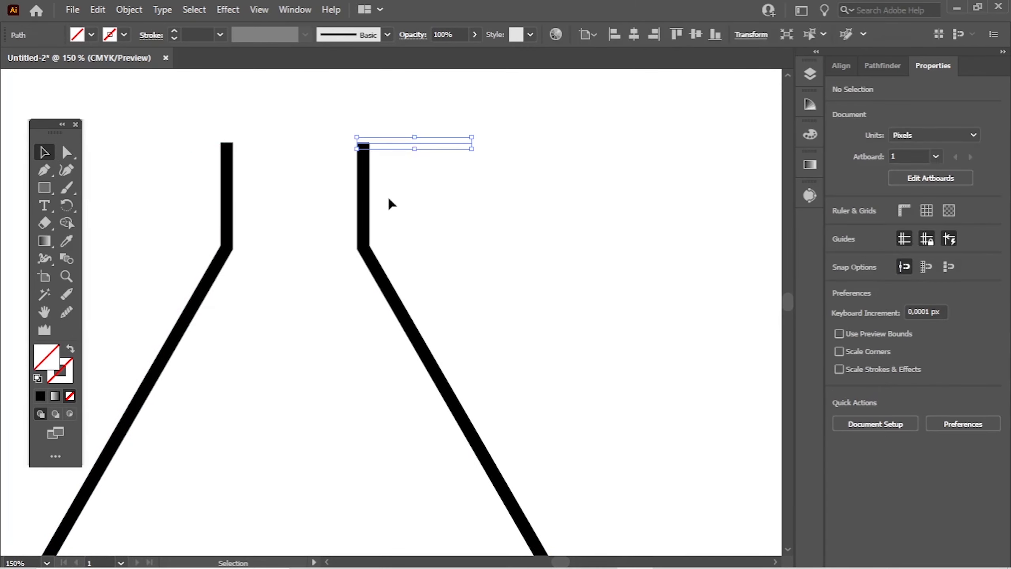
key("Delete")
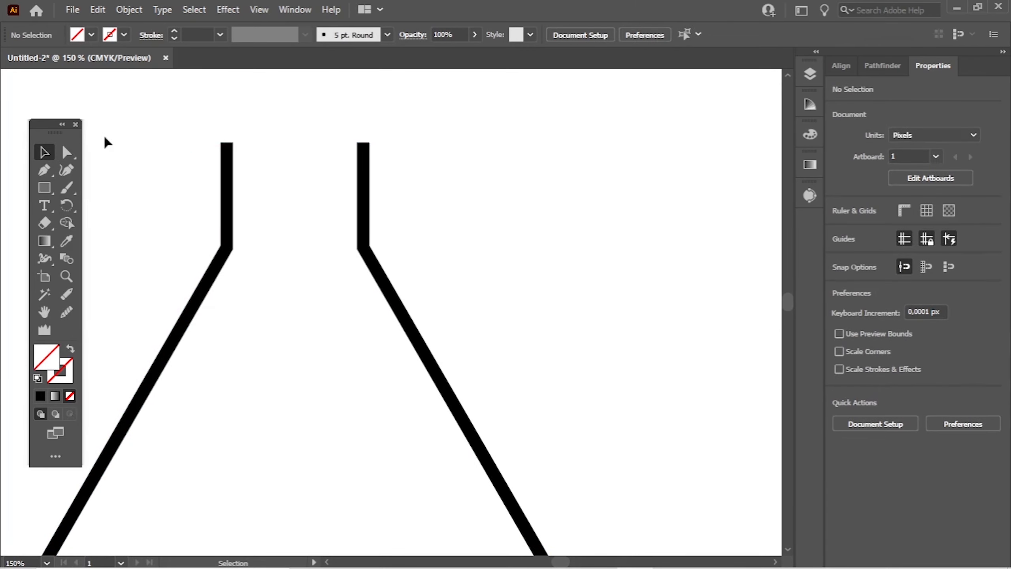
Draw a wide, flat rectangle about 108 by 19 px just above the open neck
left_click(45, 187)
scroll(398, 132, "up", 1)
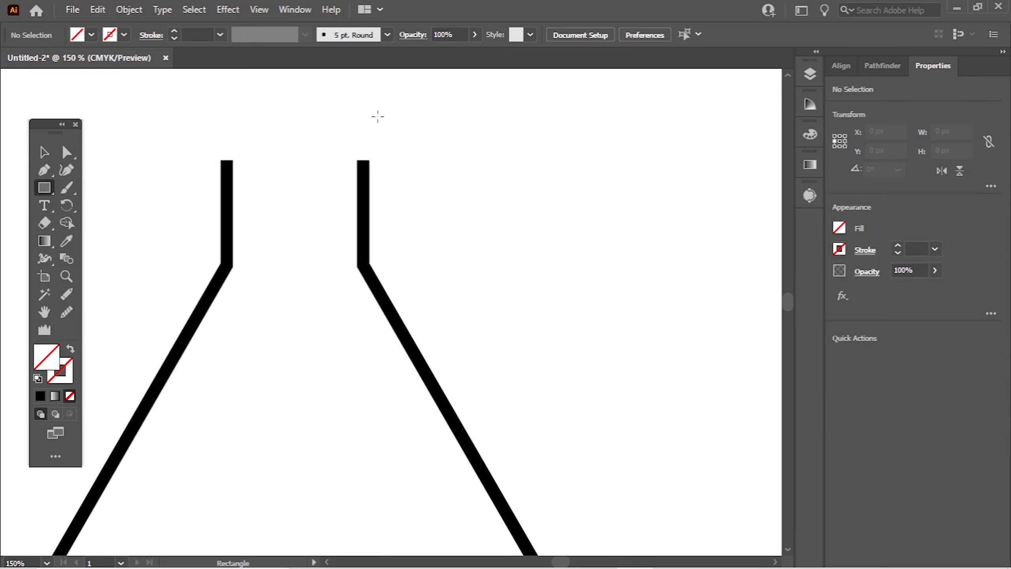
left_click_drag(378, 116, 212, 146)
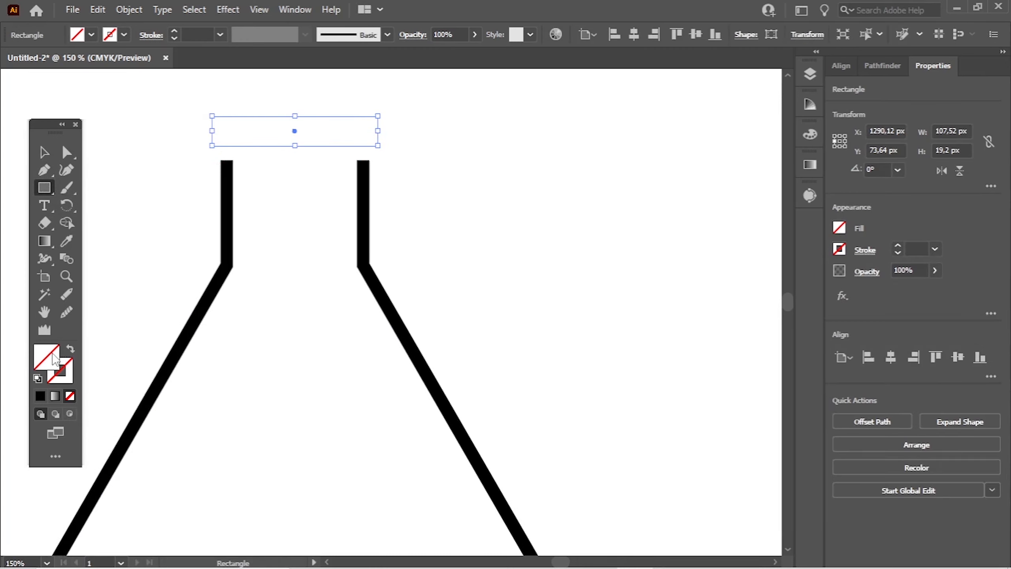
Give the rectangle above the neck a black stroke with a weight of 8 pt
left_click(68, 369)
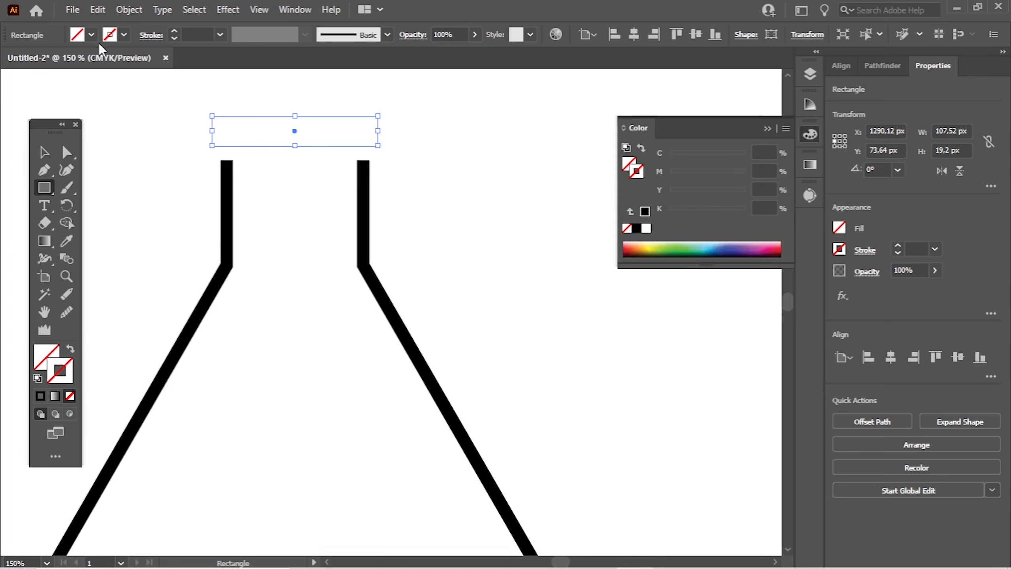
left_click(124, 35)
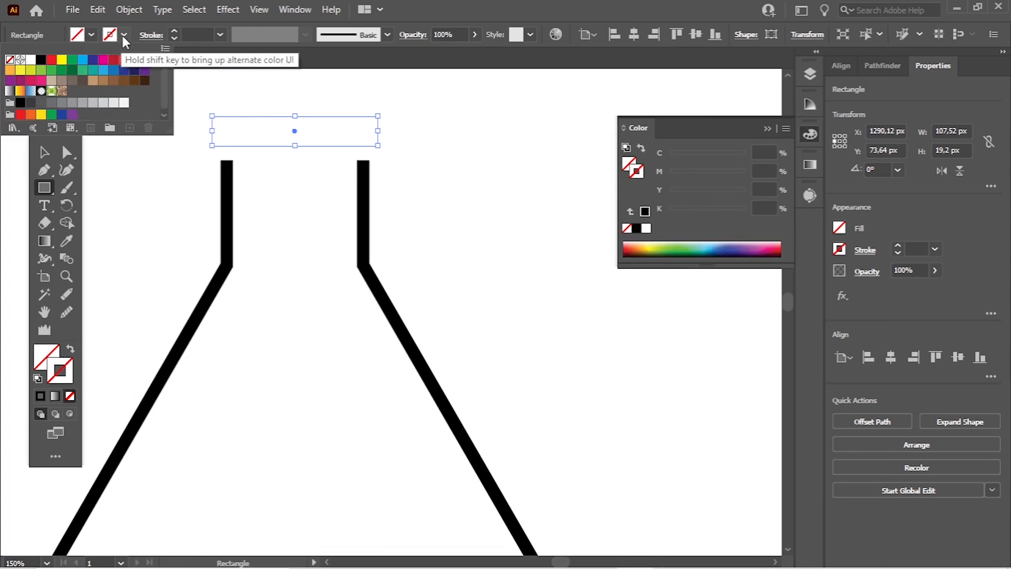
left_click(80, 71)
left_click(252, 90)
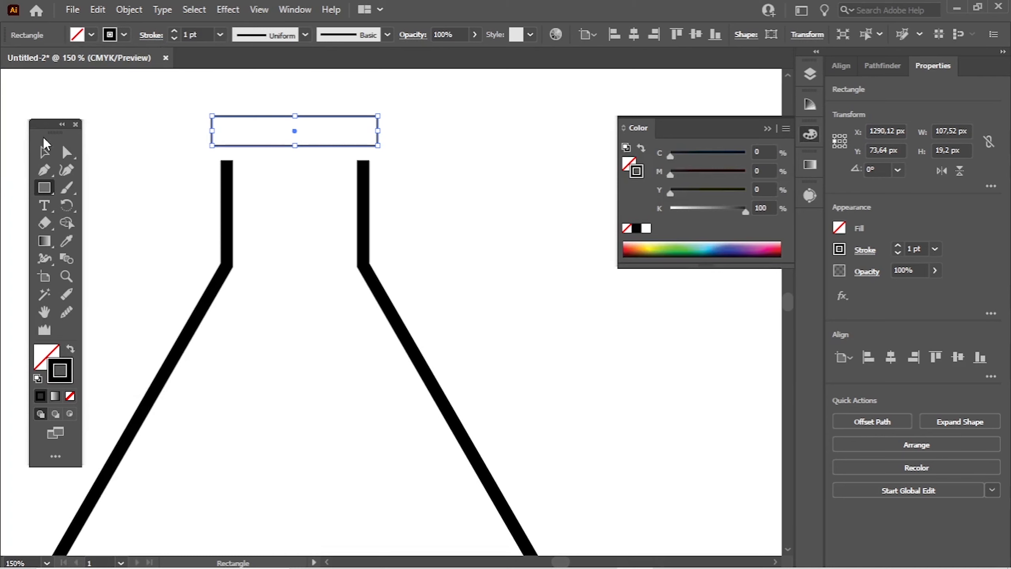
left_click(45, 152)
left_click(293, 92)
left_click(312, 116)
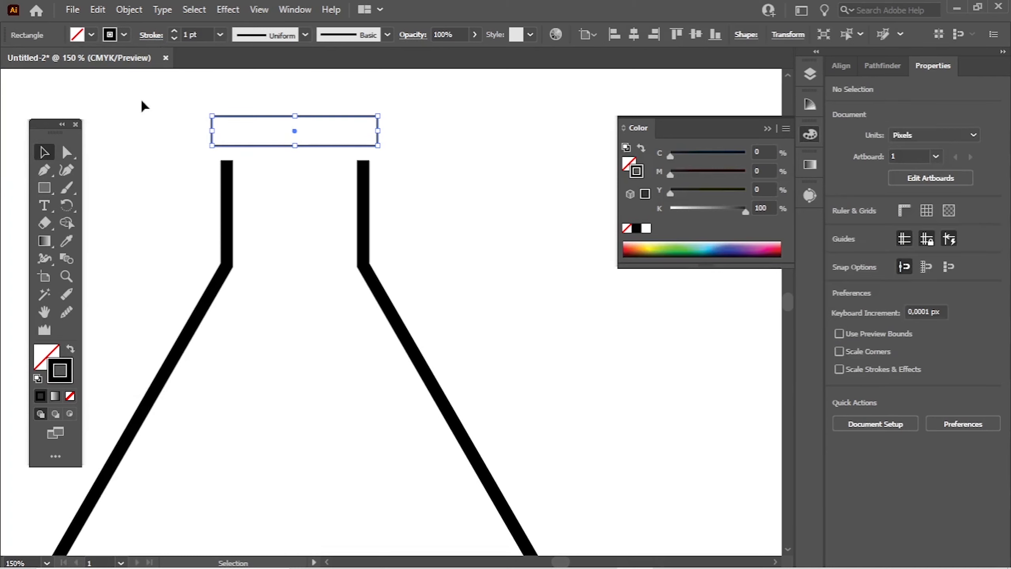
left_click(202, 35)
scroll(203, 34, "up", 7)
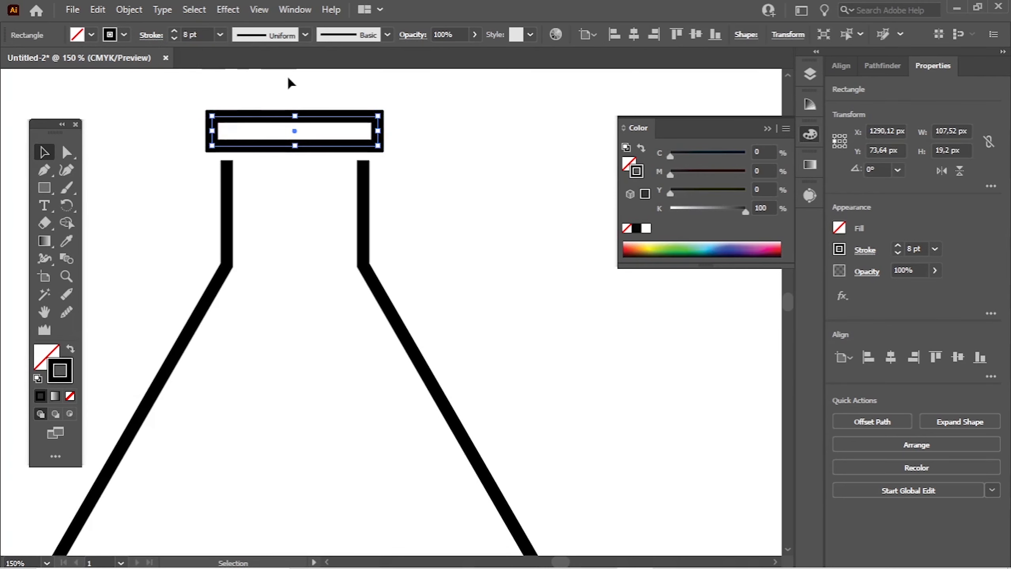
Round all four corners of the rectangle to the maximum so its ends become semicircles
left_click(66, 152)
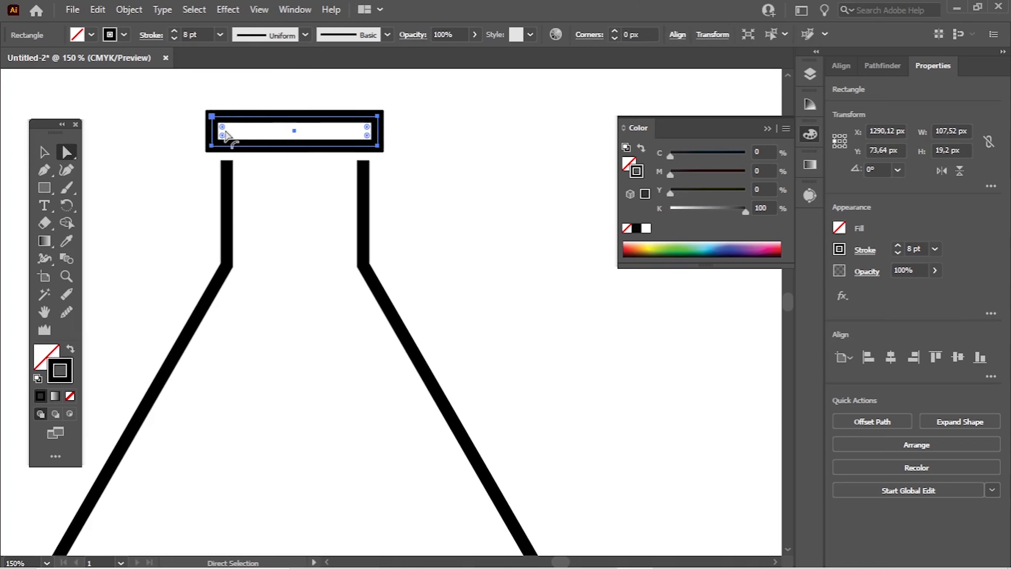
left_click_drag(223, 134, 458, 206)
left_click(94, 153)
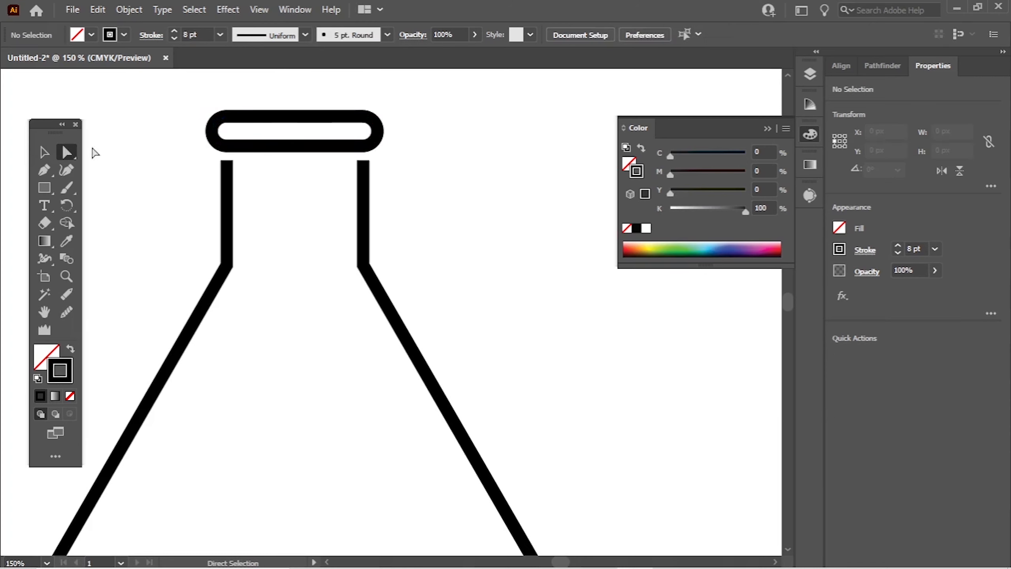
Move the rounded bar down onto the neck's open end and align the bar and flask by their vertical centers
left_click(44, 152)
left_click_drag(334, 120, 335, 150)
left_click_drag(483, 129, 227, 297)
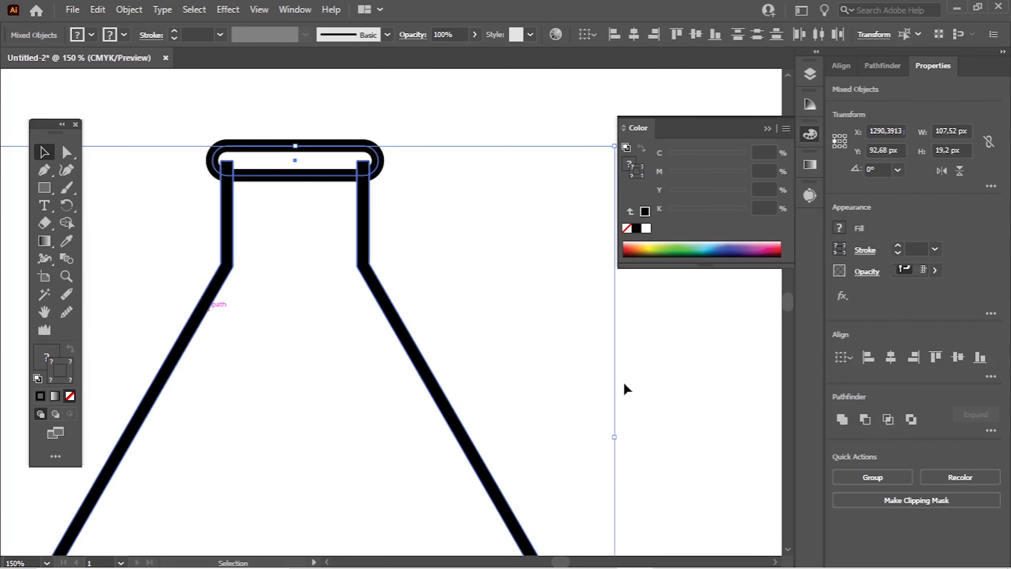
left_click(954, 357)
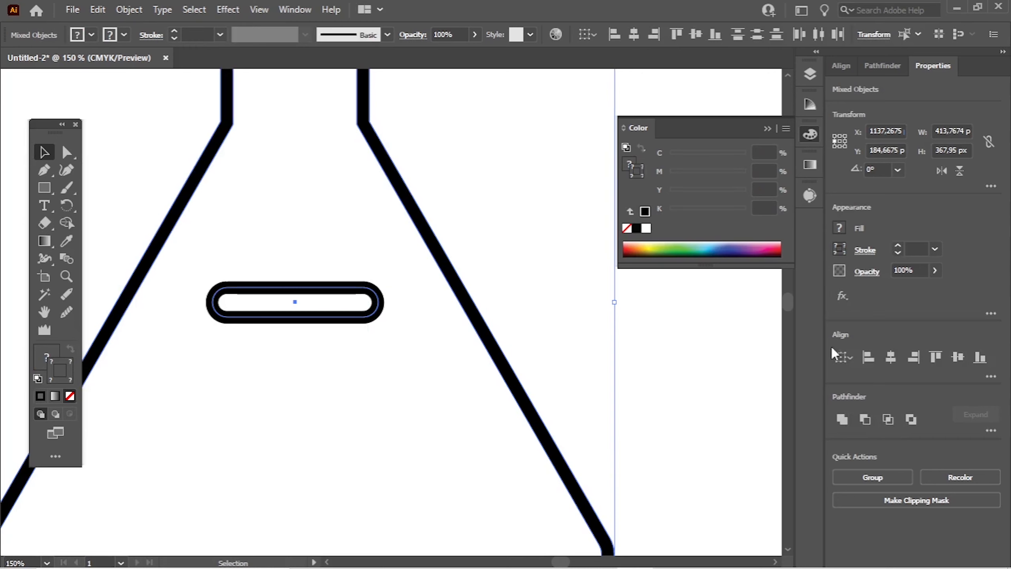
Move the flask body straight down until the neck's open top sits inside the rounded bar
scroll(389, 297, "down", 2)
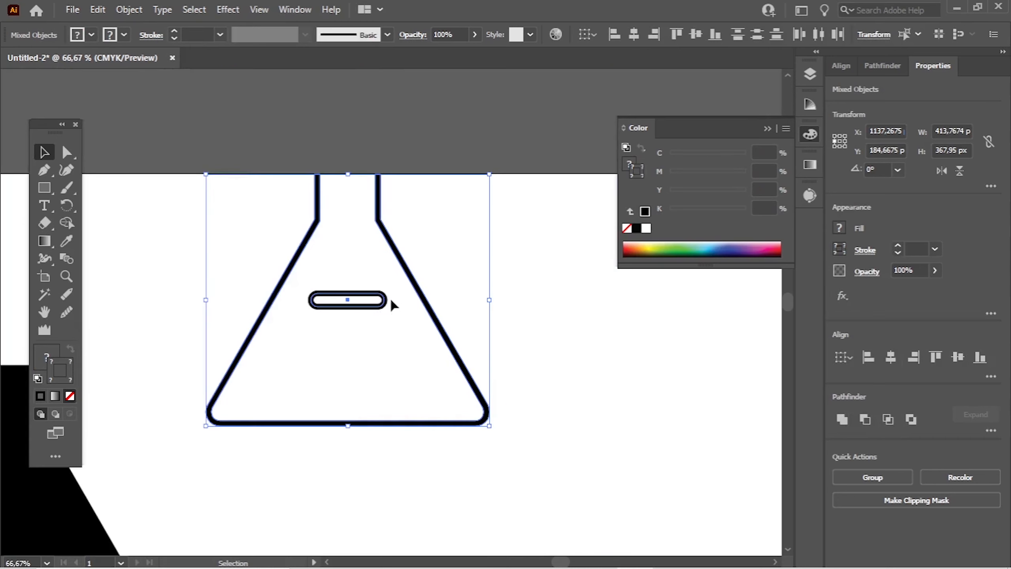
left_click(438, 252)
left_click_drag(412, 275, 410, 400)
left_click_drag(442, 237, 315, 382)
left_click(419, 312)
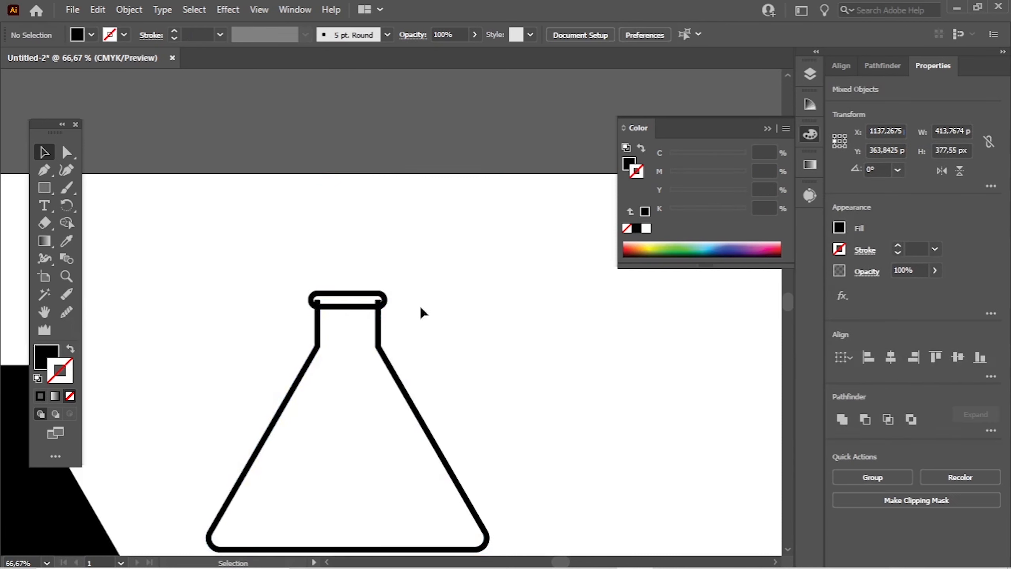
Expand the rounded bar on the neck so its stroke becomes a filled shape
scroll(374, 300, "up", 3)
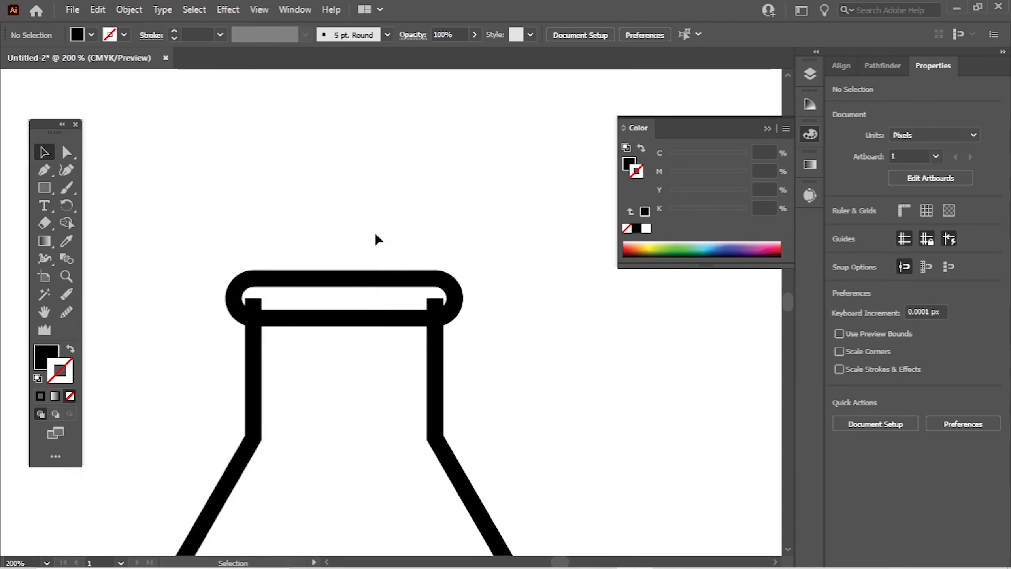
left_click(377, 279)
left_click(137, 10)
left_click(197, 183)
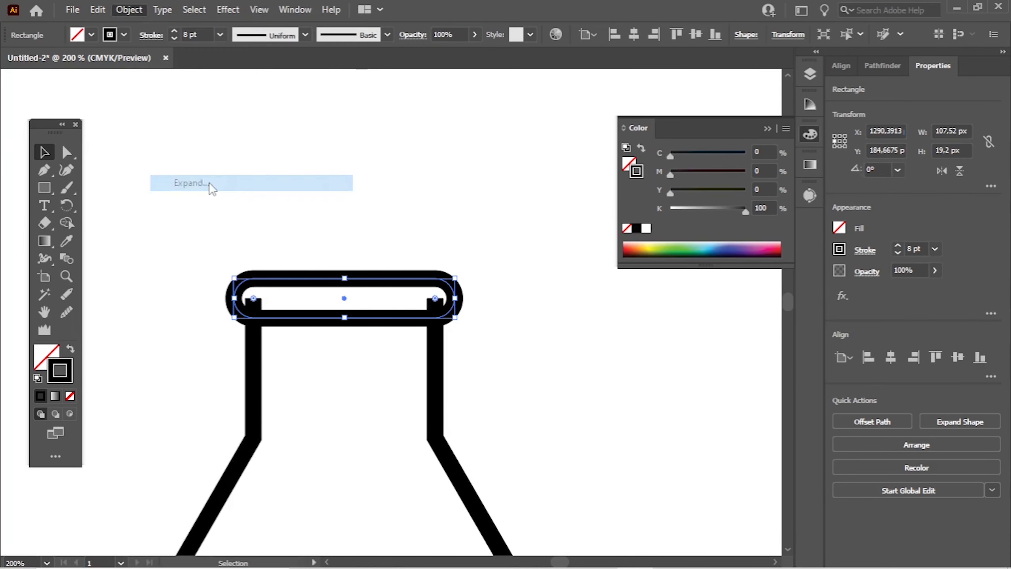
left_click(468, 373)
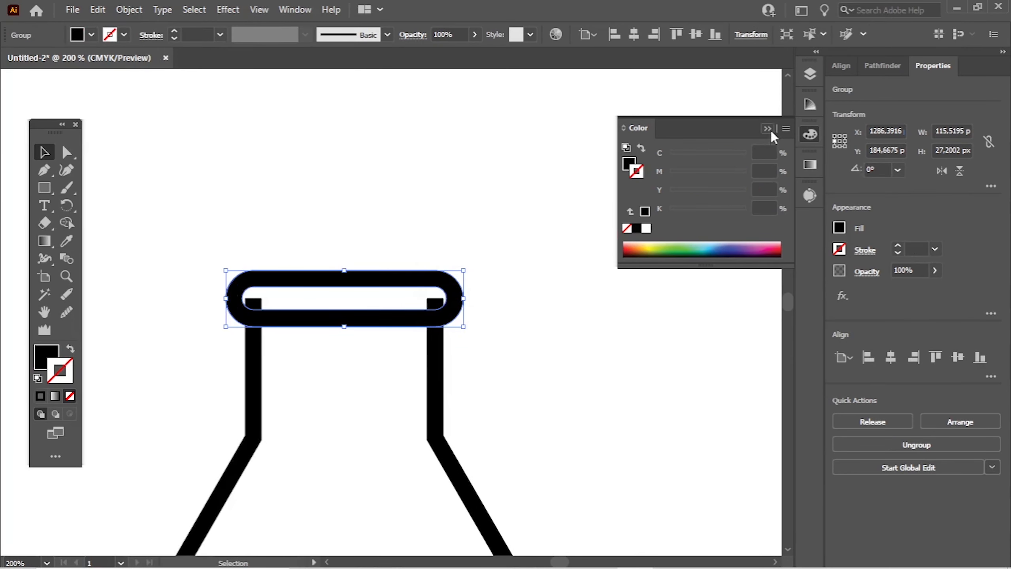
left_click(767, 128)
Select the bar and flask together and trim the neck ends protruding inside the bar with Shape Builder
left_click_drag(498, 350, 196, 228)
left_click(68, 223)
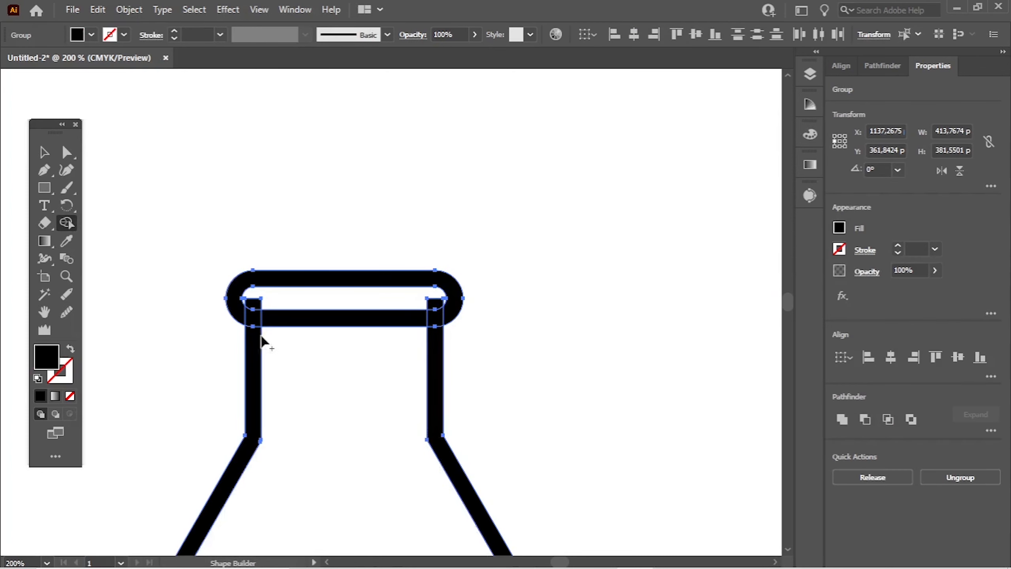
left_click(256, 309)
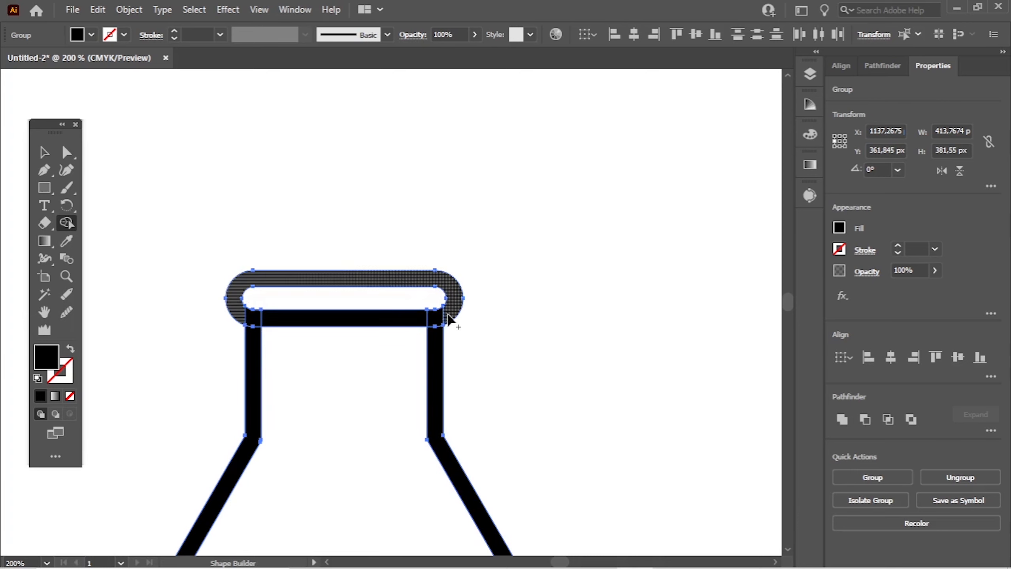
Merge the rim with both neck walls and remove the bar segment crossing the neck opening using Shape Builder
left_click_drag(439, 325, 435, 334)
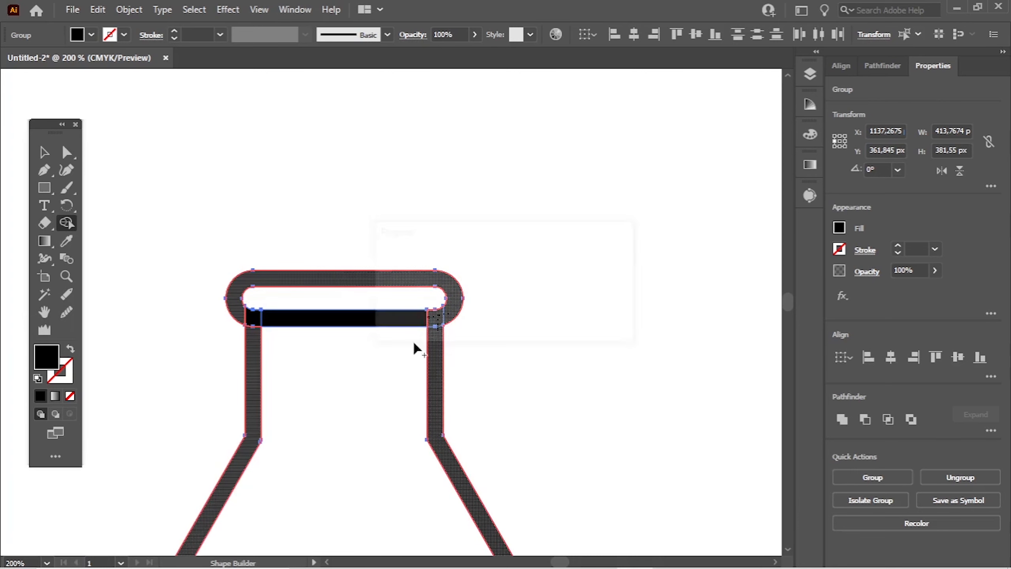
left_click_drag(334, 340, 336, 315)
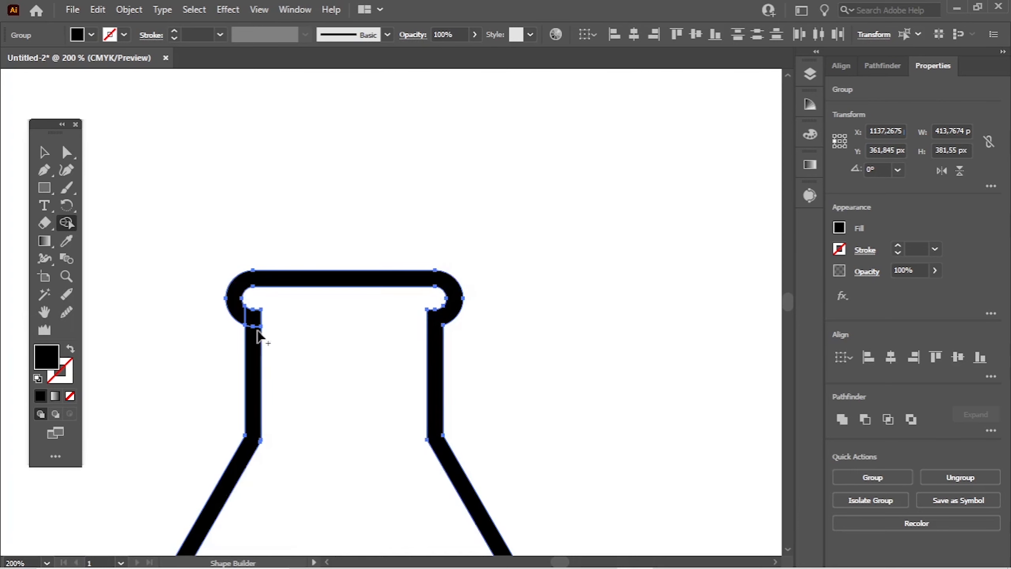
left_click(239, 317)
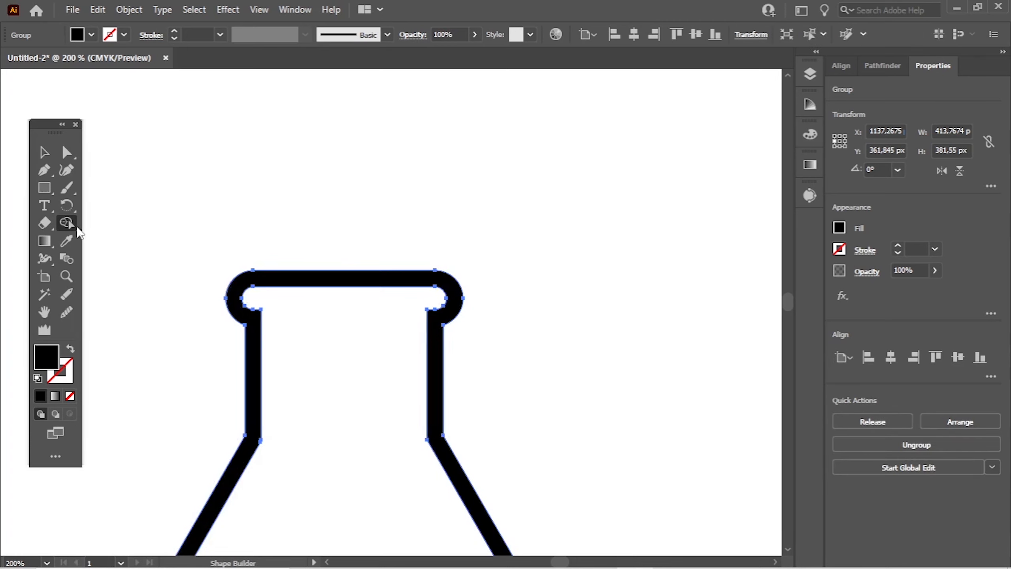
left_click(47, 157)
left_click(184, 150)
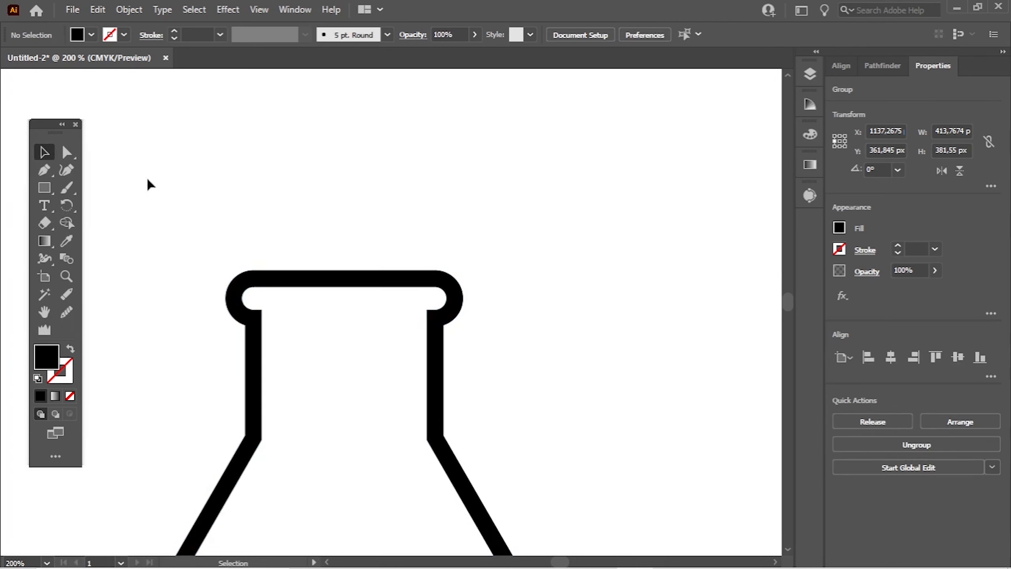
Round the two inner corners where the rim meets the neck walls to a radius of about 3.9 px
left_click(69, 155)
scroll(204, 235, "up", 1)
scroll(204, 239, "up", 1)
scroll(332, 287, "down", 2)
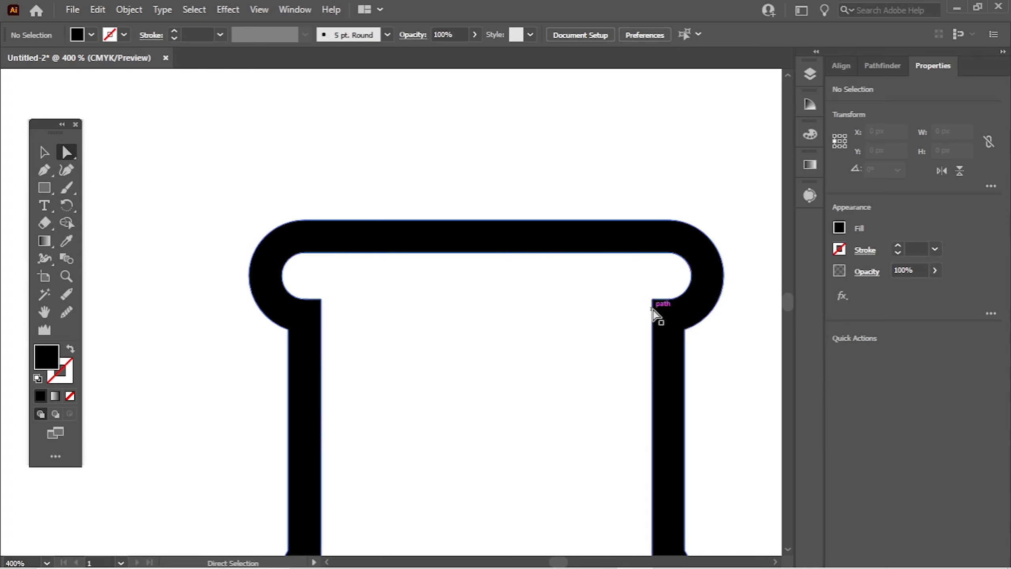
left_click_drag(330, 327, 306, 302)
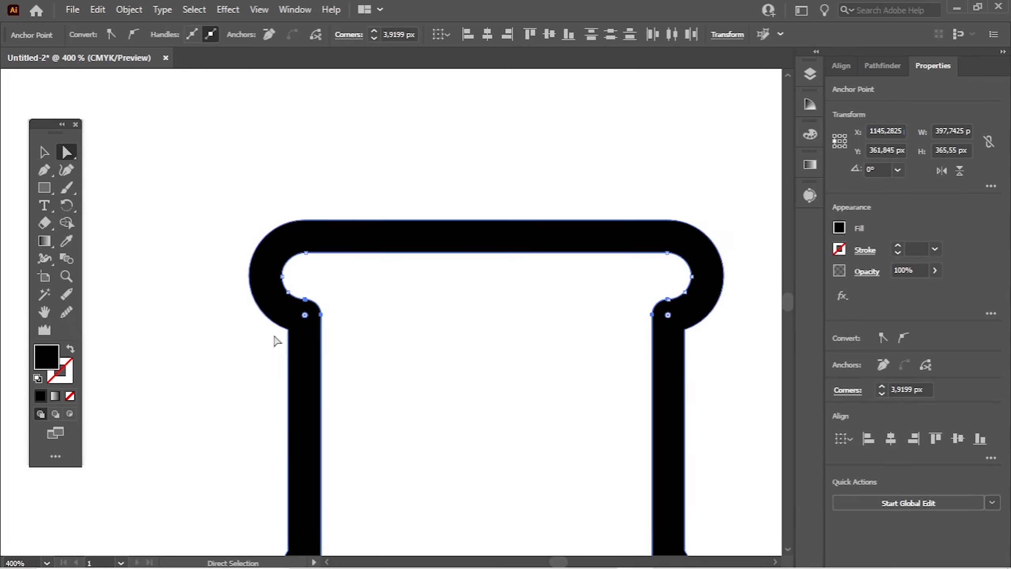
left_click(255, 350)
scroll(257, 344, "down", 3)
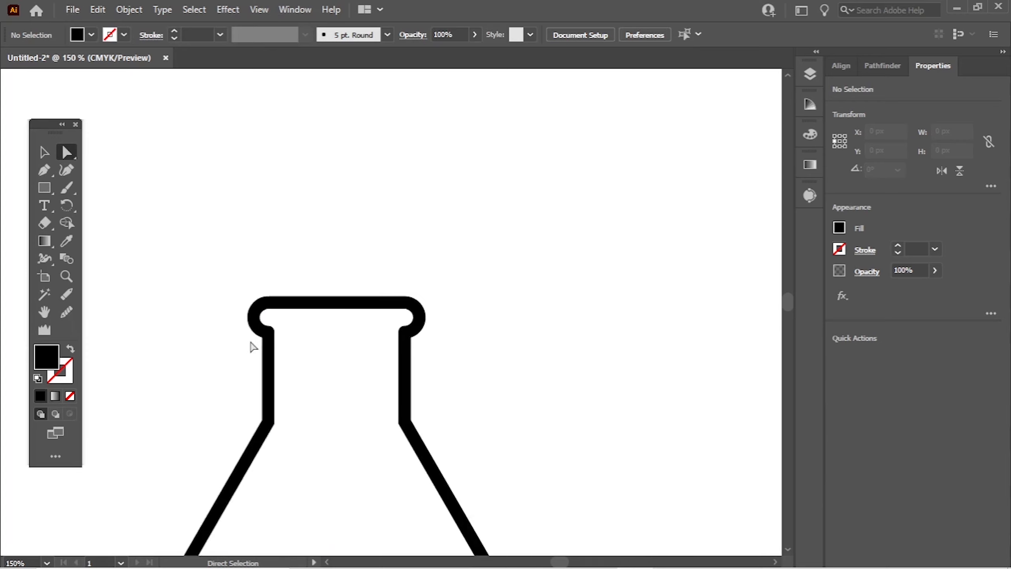
scroll(456, 261, "down", 4)
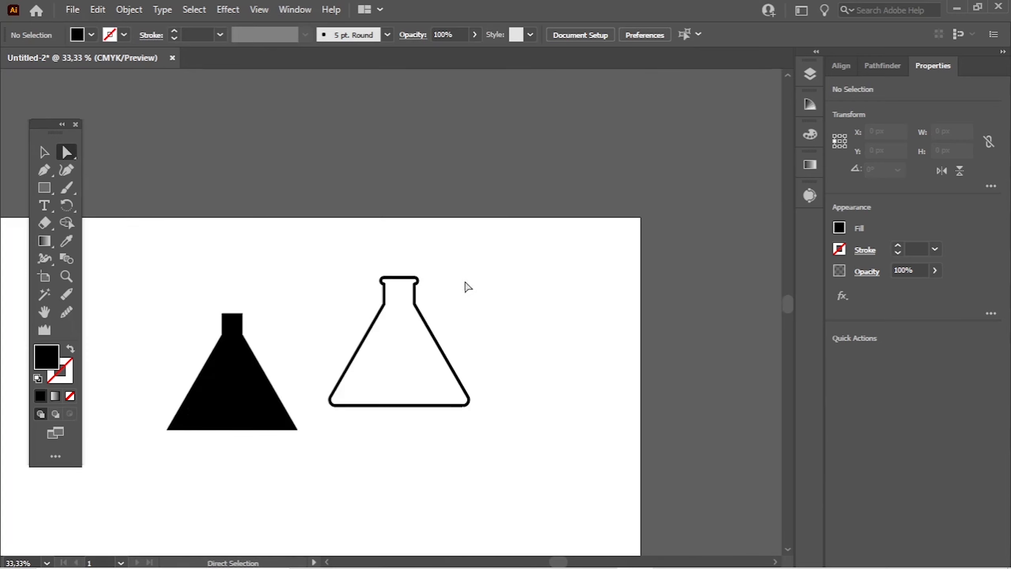
Move the solid black flask up and closer to the outlined flask
scroll(451, 358, "up", 1)
scroll(447, 349, "left", 3)
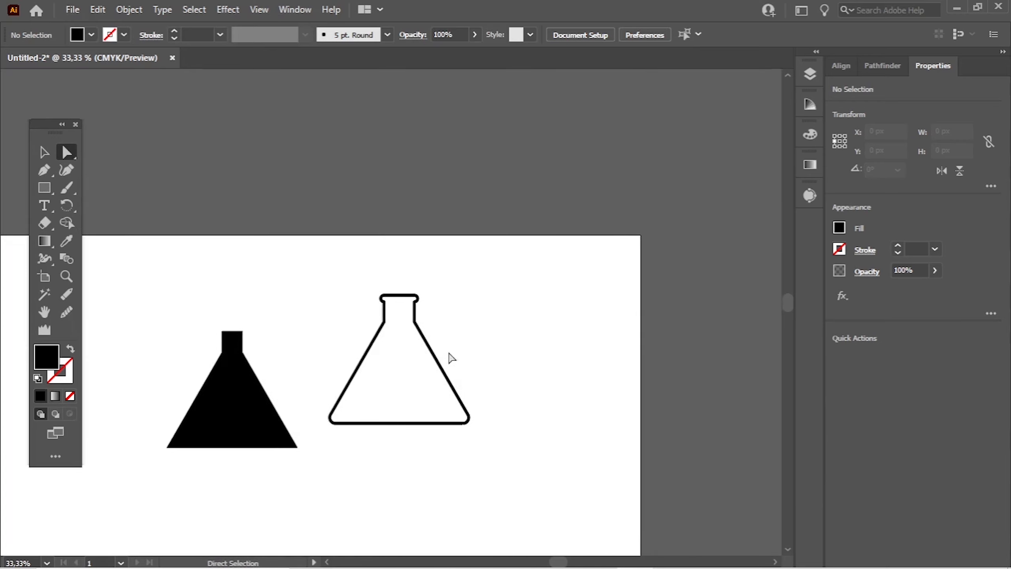
left_click(44, 152)
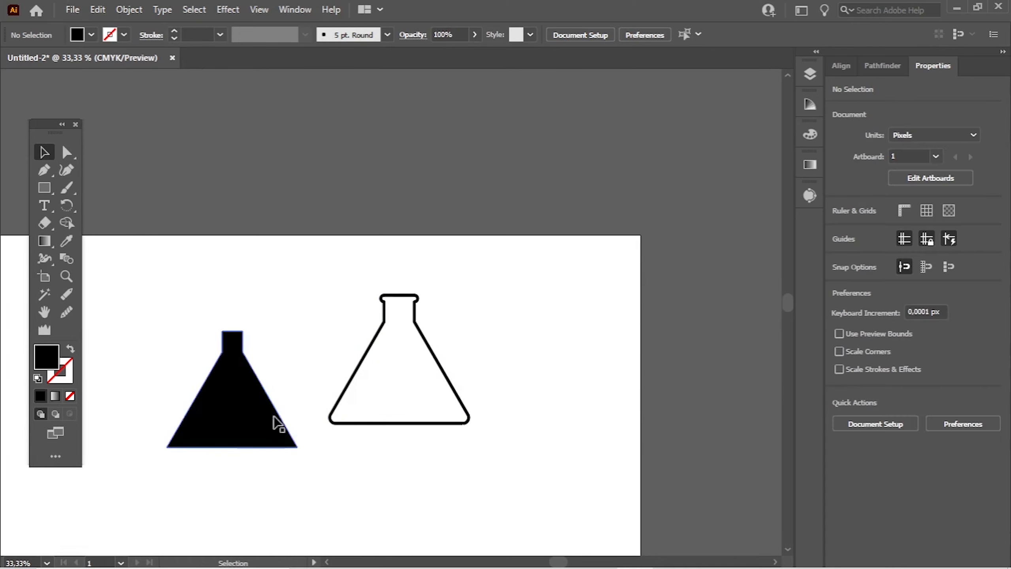
left_click_drag(255, 422, 300, 347)
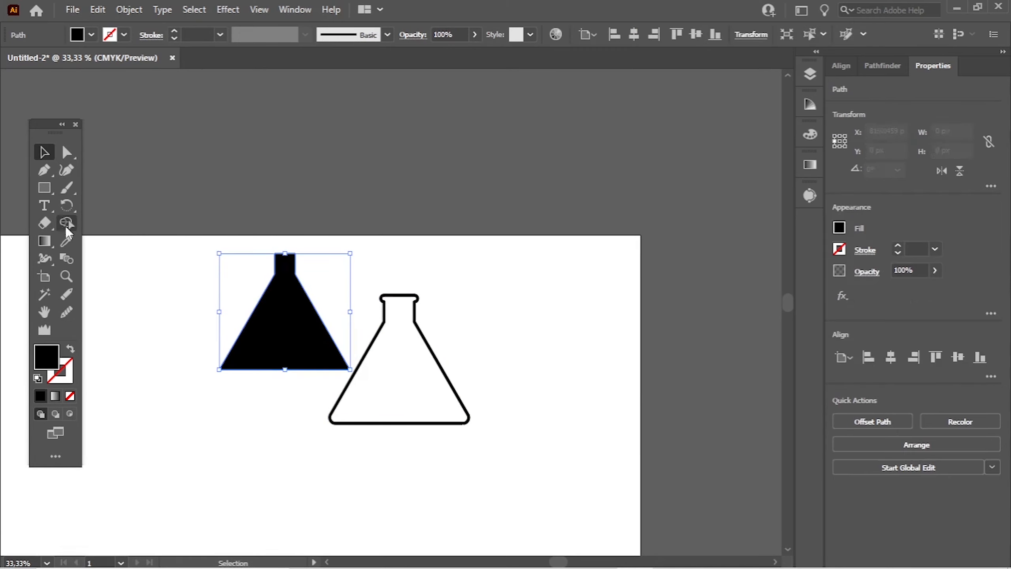
Draw an open wavy curve about 434 px wide below the flasks with the Pen tool, with a 1 pt black stroke and no fill
left_click(44, 170)
left_click(219, 502)
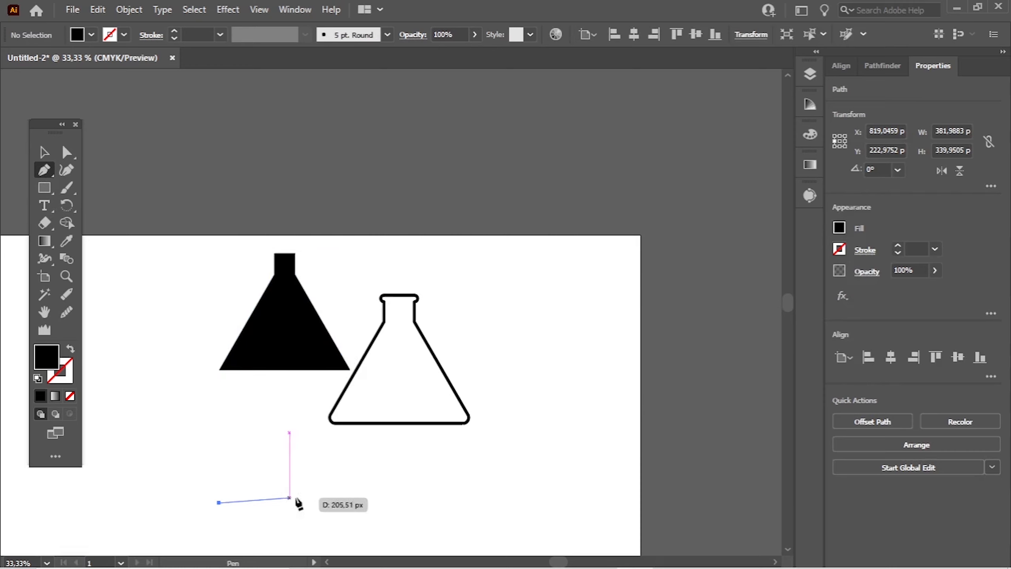
left_click_drag(285, 499, 331, 509)
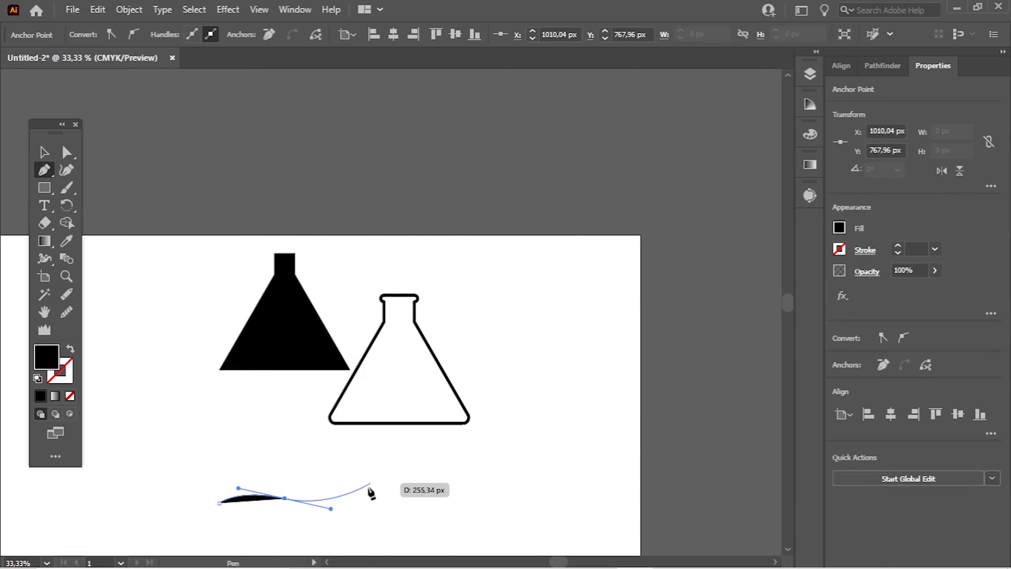
left_click(367, 486)
left_click(70, 349)
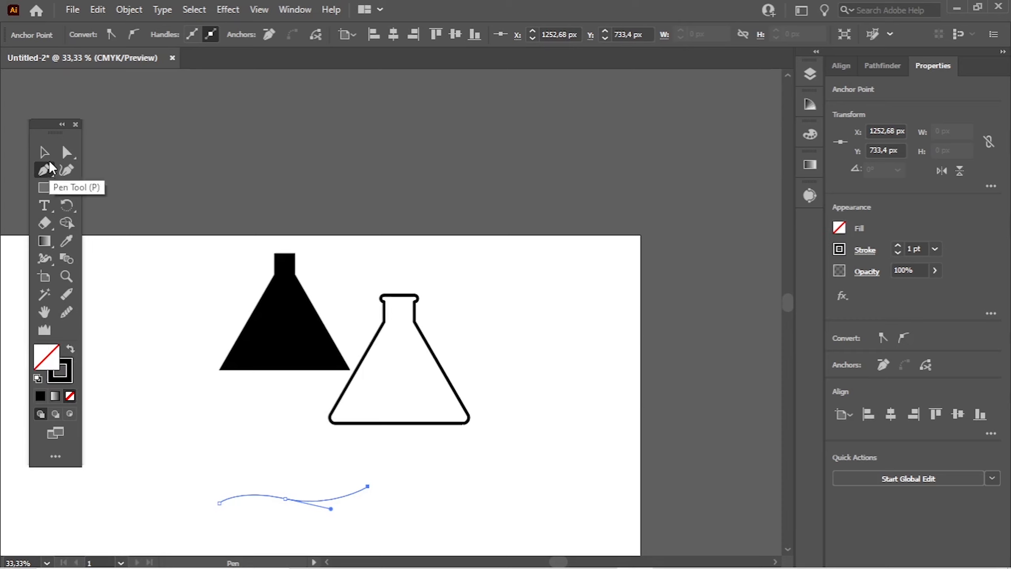
Move the wavy curve across the middle of the solid flask so it extends past both slanted sides
left_click(44, 152)
left_click_drag(333, 503, 314, 347)
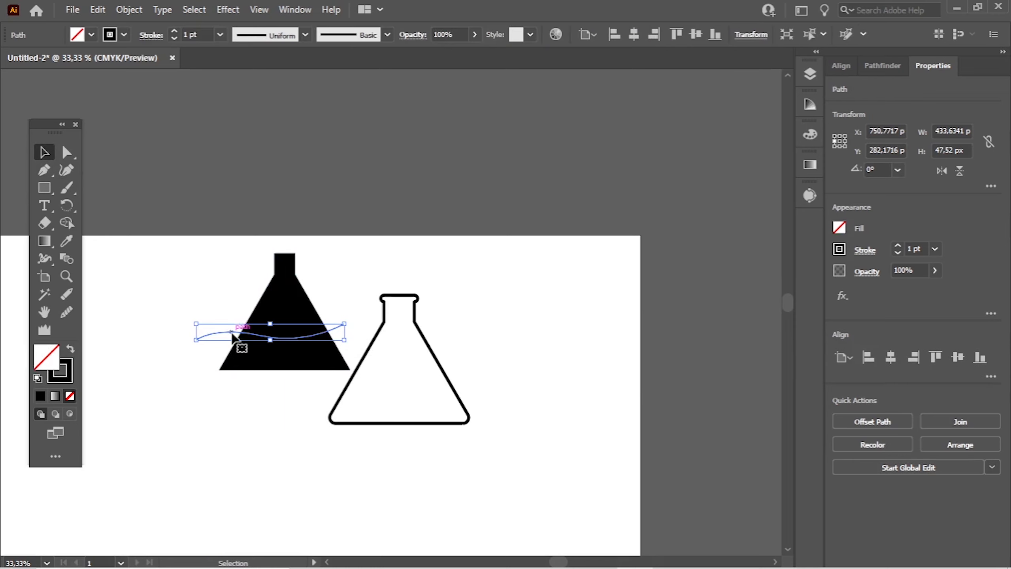
left_click_drag(232, 332, 235, 324)
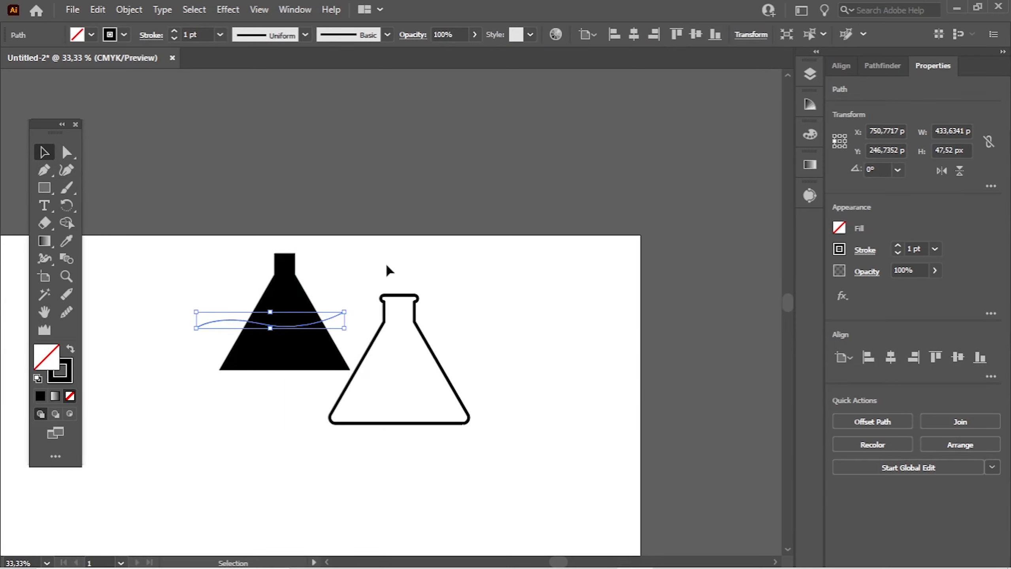
Select the solid flask and wavy curve together and remove the part above the curve with Shape Builder
left_click_drag(348, 262, 206, 359)
left_click(67, 221)
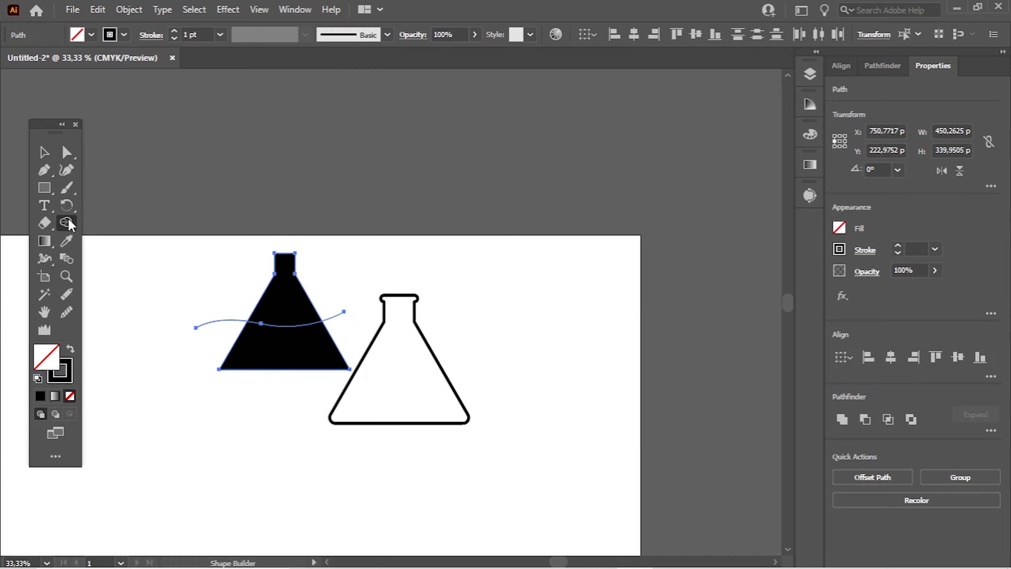
left_click(283, 309)
left_click(172, 296)
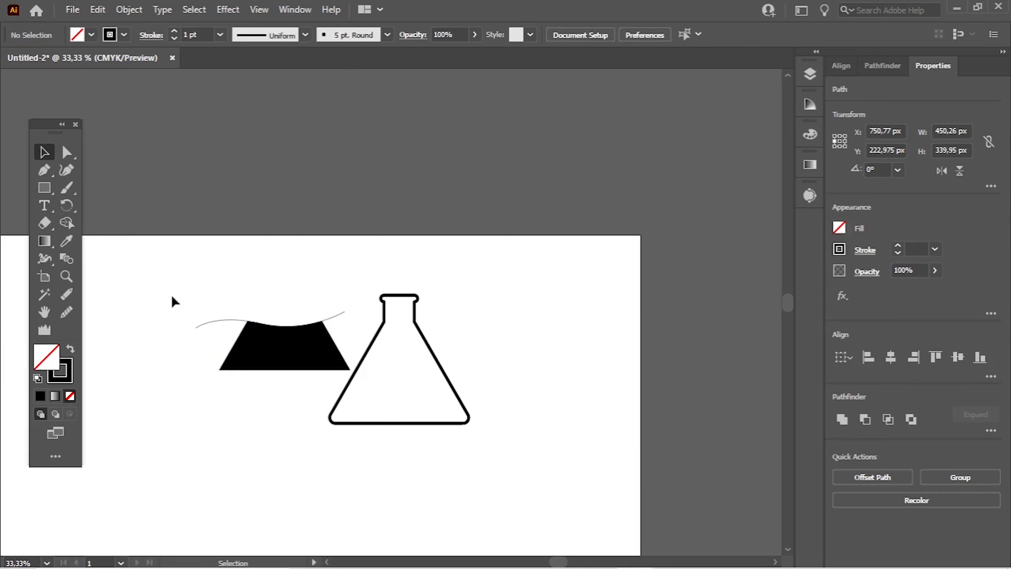
Delete the leftover wavy line from the top of the liquid shape
left_click_drag(199, 265, 334, 316)
key("Delete")
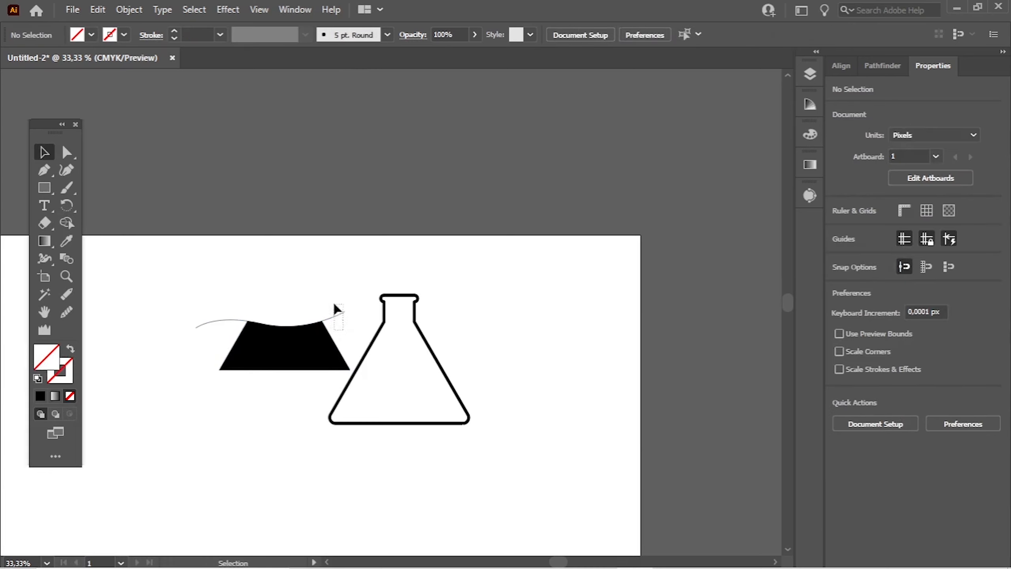
left_click(335, 316)
key("Delete")
Move the black liquid shape into the base of the outlined flask, leaving a thin even gap to its walls
left_click_drag(180, 290, 403, 400)
key("Delete")
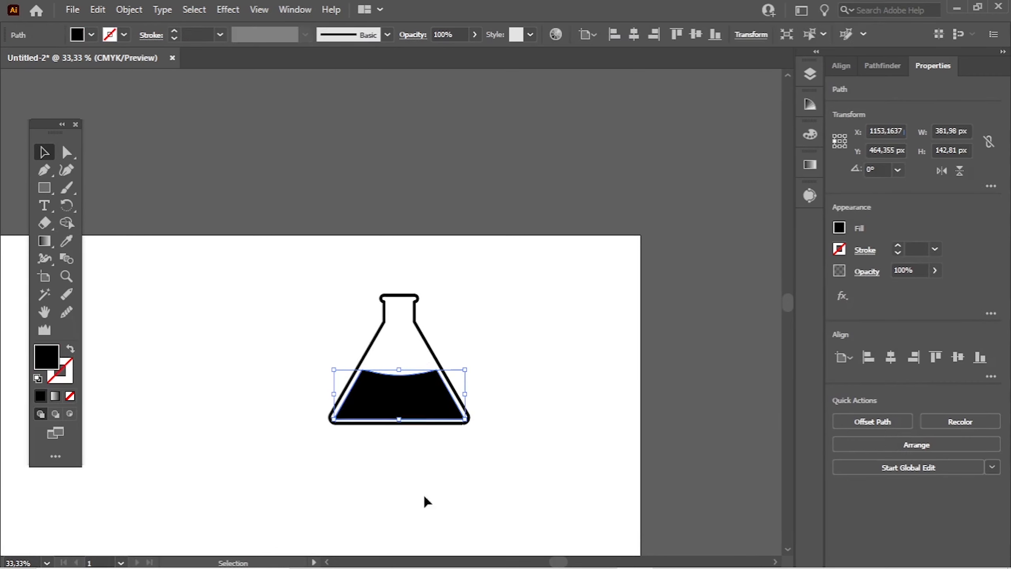
left_click(481, 446)
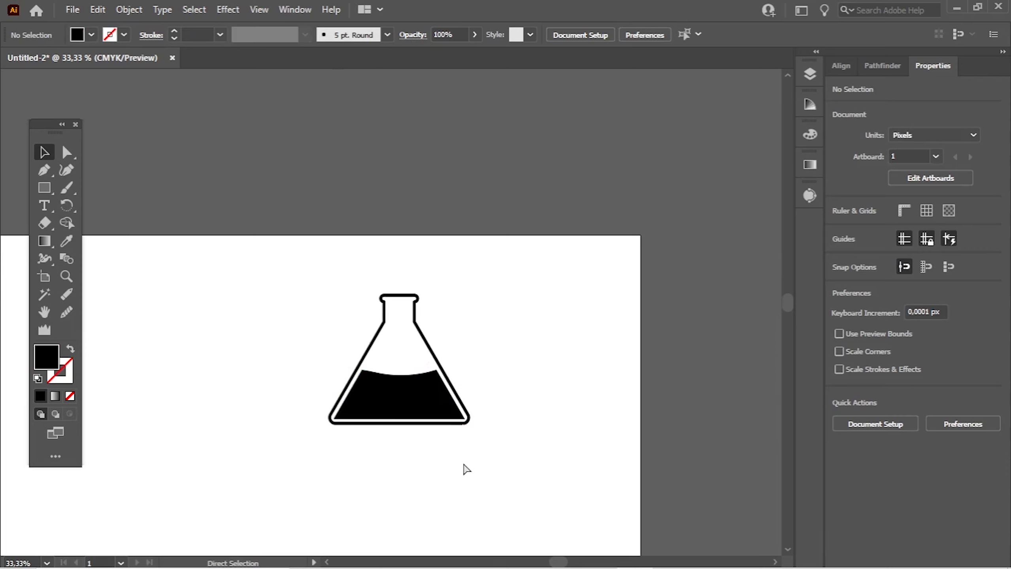
Draw a black circle about 32 px wide inside the flask above the liquid with the Ellipse tool
scroll(450, 462, "right", 5)
scroll(239, 279, "down", 2)
scroll(334, 290, "up", 3)
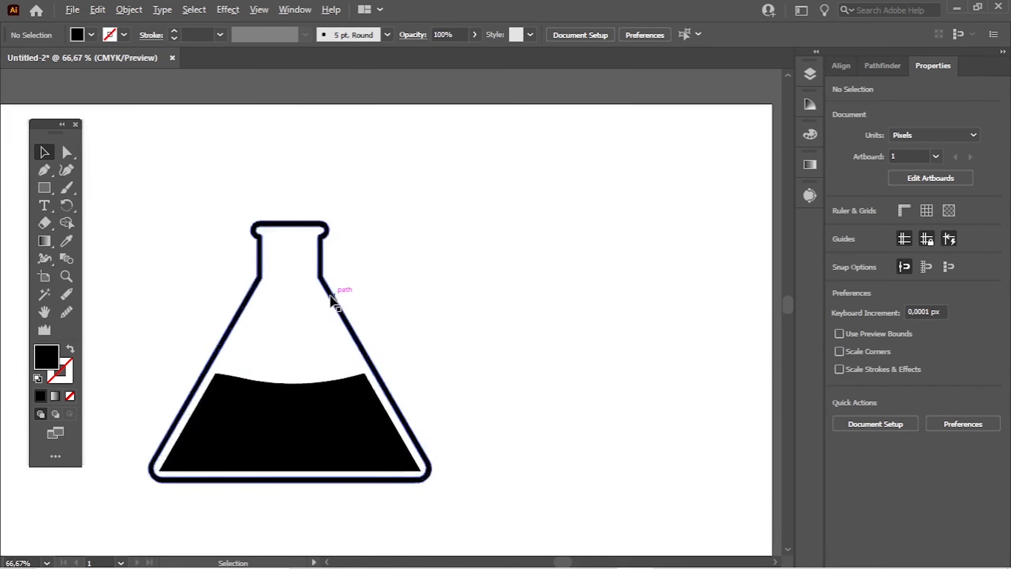
left_click(49, 189)
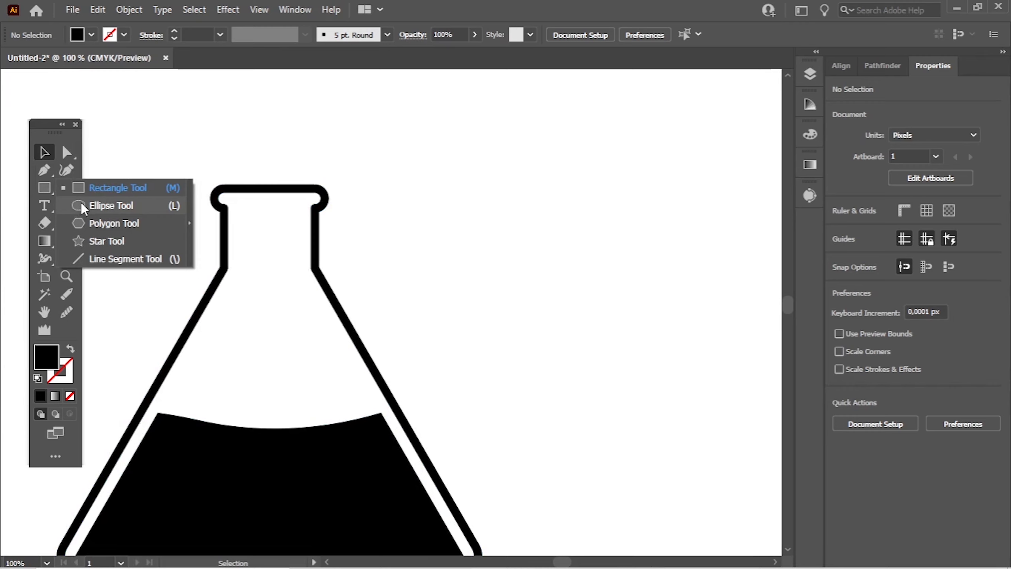
left_click(82, 204)
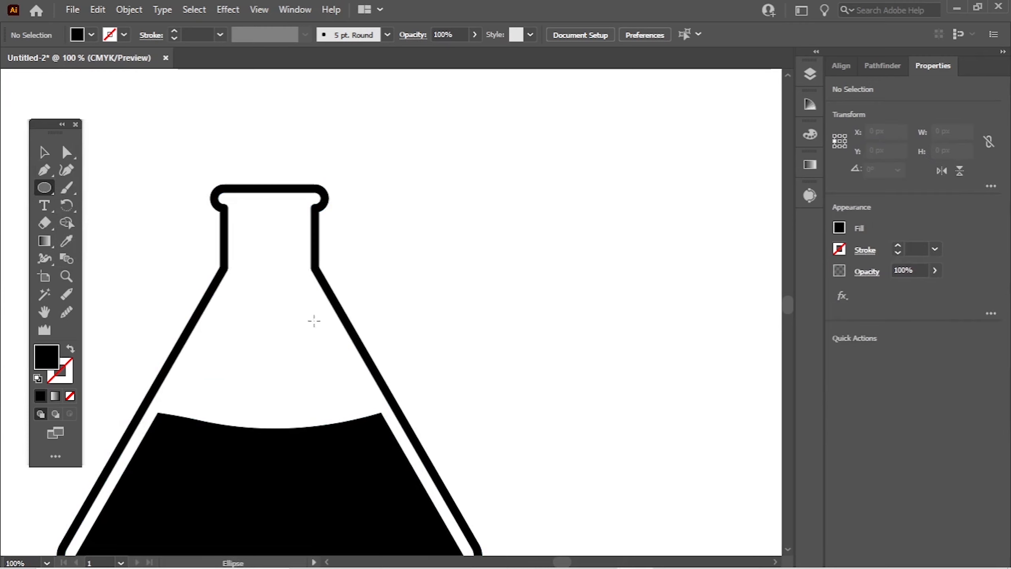
left_click_drag(313, 321, 281, 353)
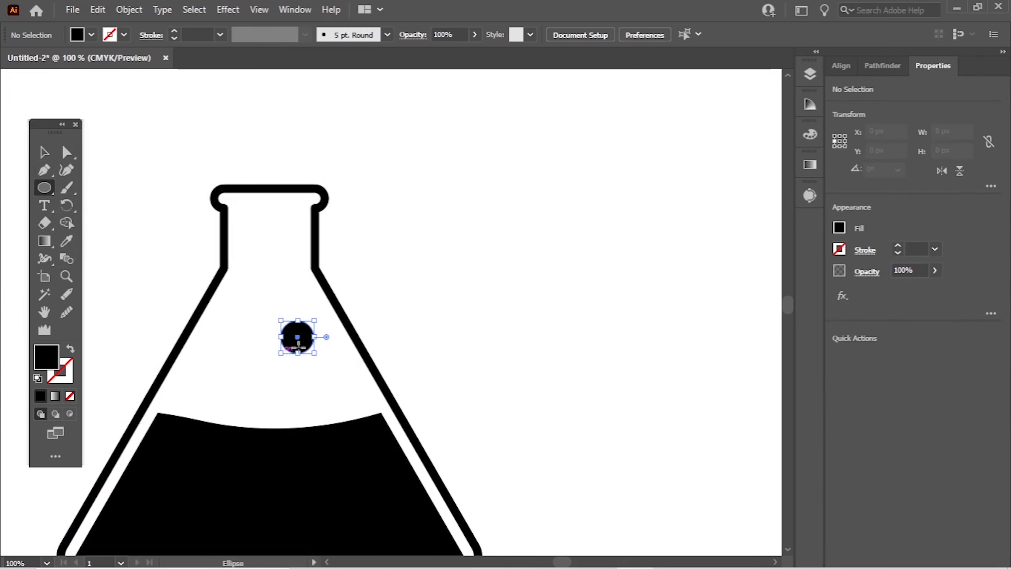
left_click(50, 156)
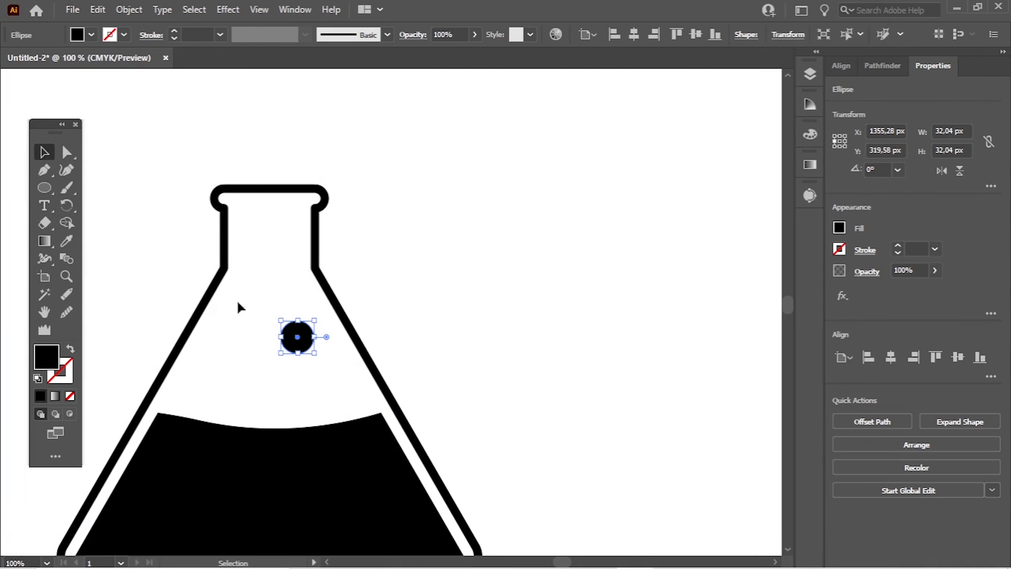
Add four smaller bubble copies about 18 px wide above the circle and give the leftmost one a 2 pt stroke with no fill
left_click_drag(299, 339, 264, 324)
left_click(258, 286)
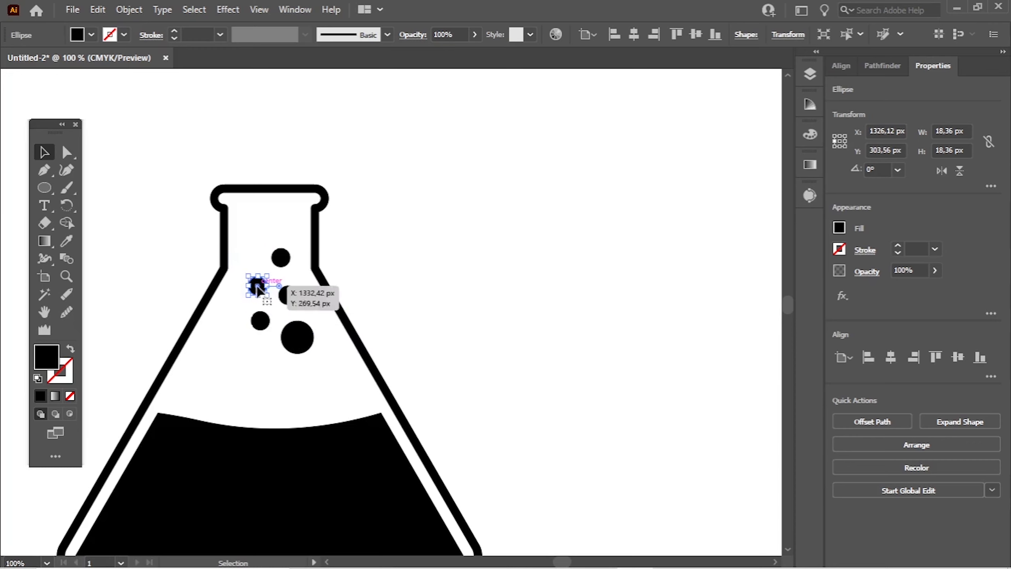
left_click(71, 347)
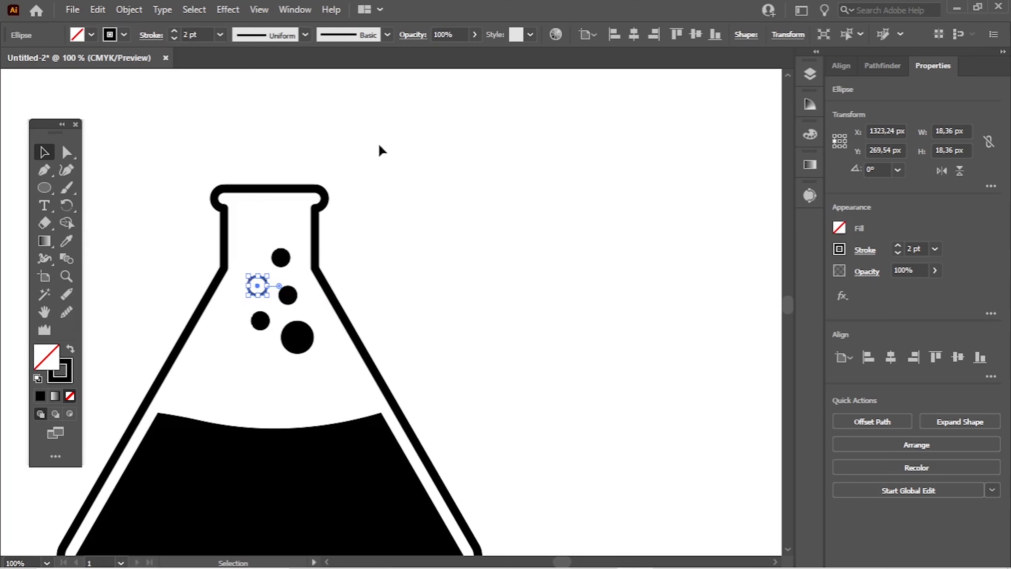
left_click(401, 145)
Select the flask outline, liquid and all bubbles and combine them into one group
scroll(449, 275, "down", 2)
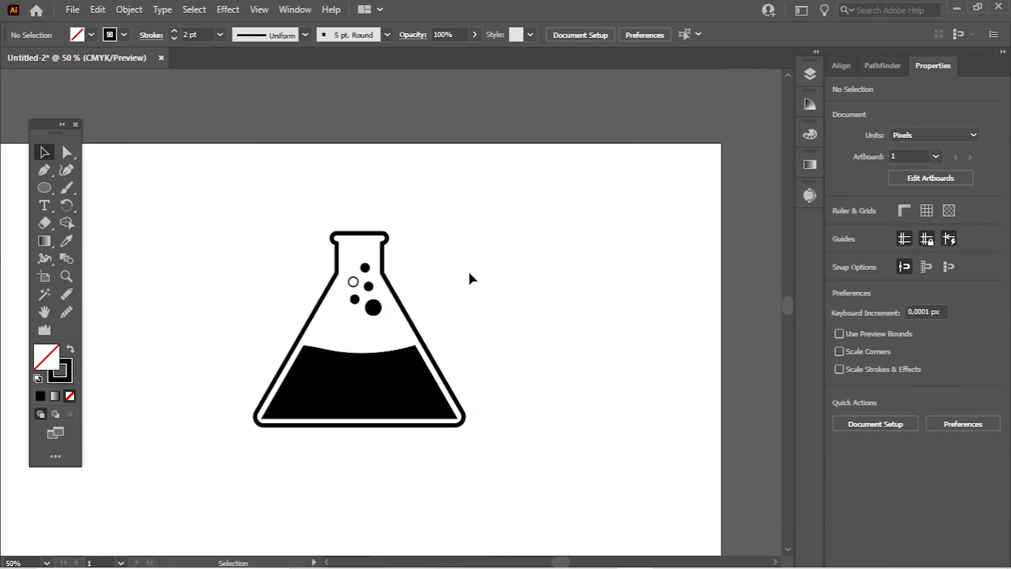
scroll(469, 278, "down", 1)
scroll(469, 278, "right", 1)
scroll(470, 277, "down", 2)
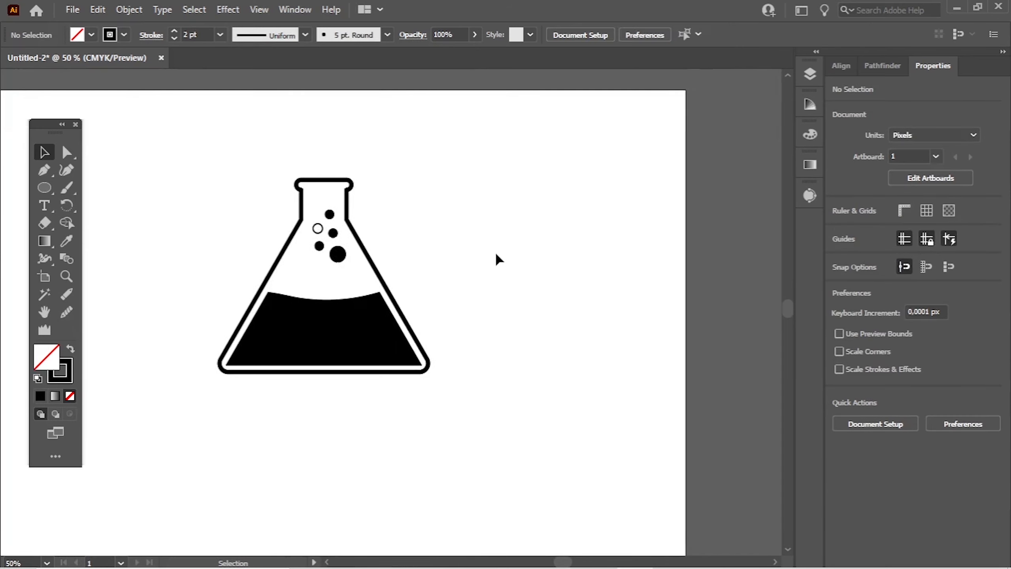
scroll(496, 259, "right", 1)
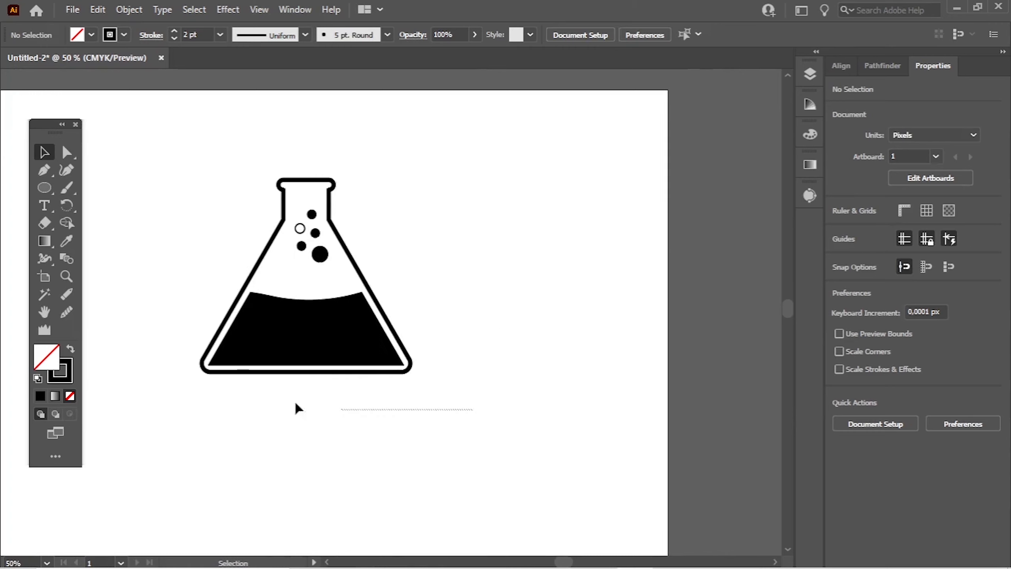
left_click_drag(298, 408, 171, 140)
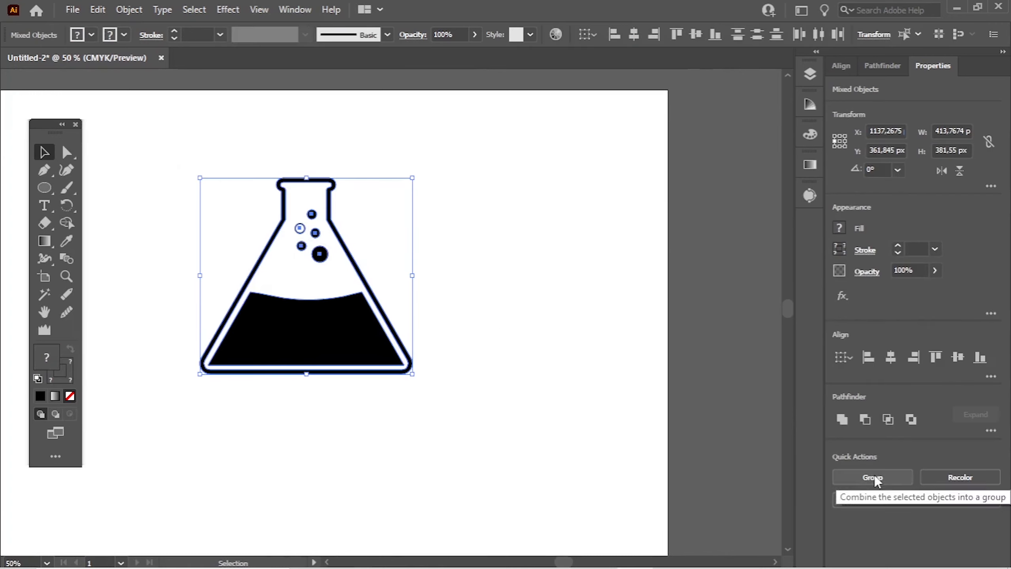
left_click(873, 477)
left_click(450, 421)
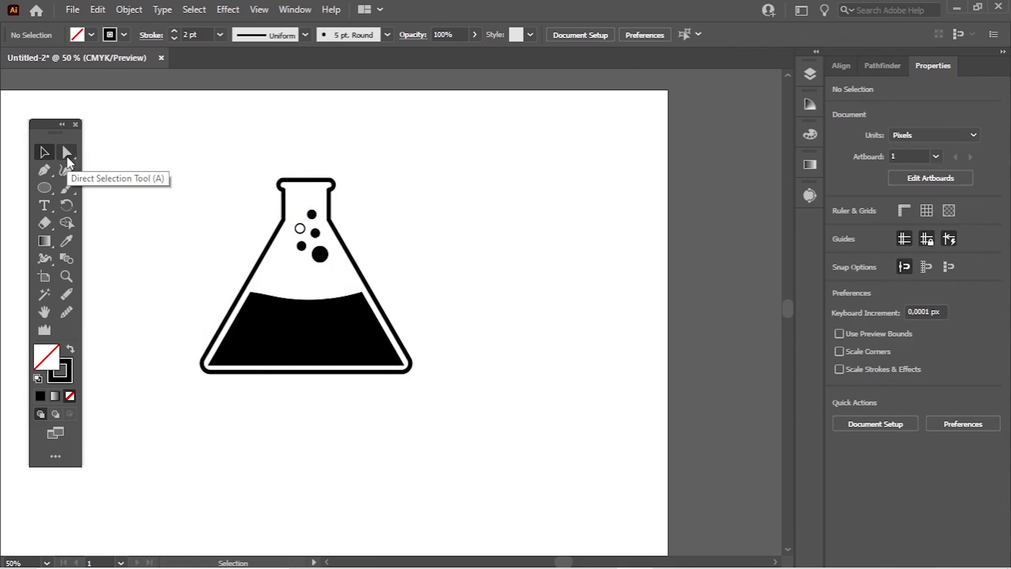
Add a line of placeholder text below the flask and scale it up to about 85 pt
scroll(248, 361, "down", 2)
scroll(260, 373, "right", 1)
scroll(255, 354, "left", 3)
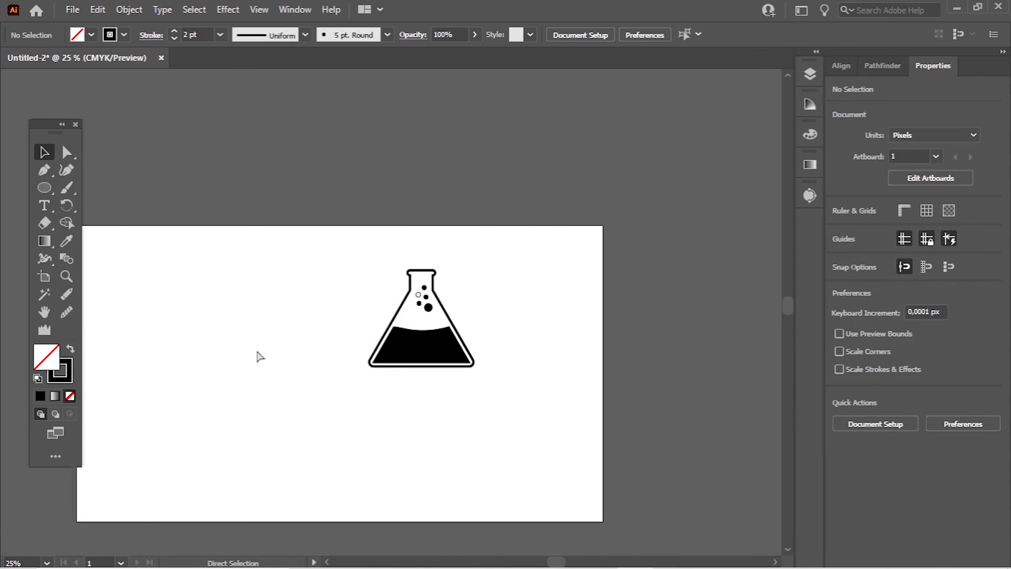
scroll(259, 357, "left", 1)
left_click(45, 205)
left_click(250, 427)
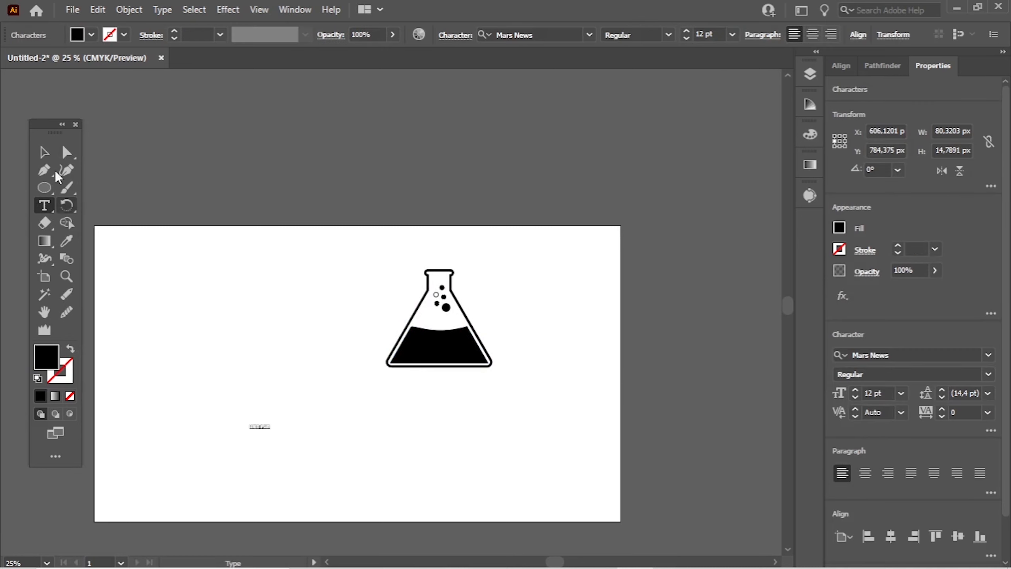
left_click(44, 152)
left_click_drag(273, 433, 490, 509)
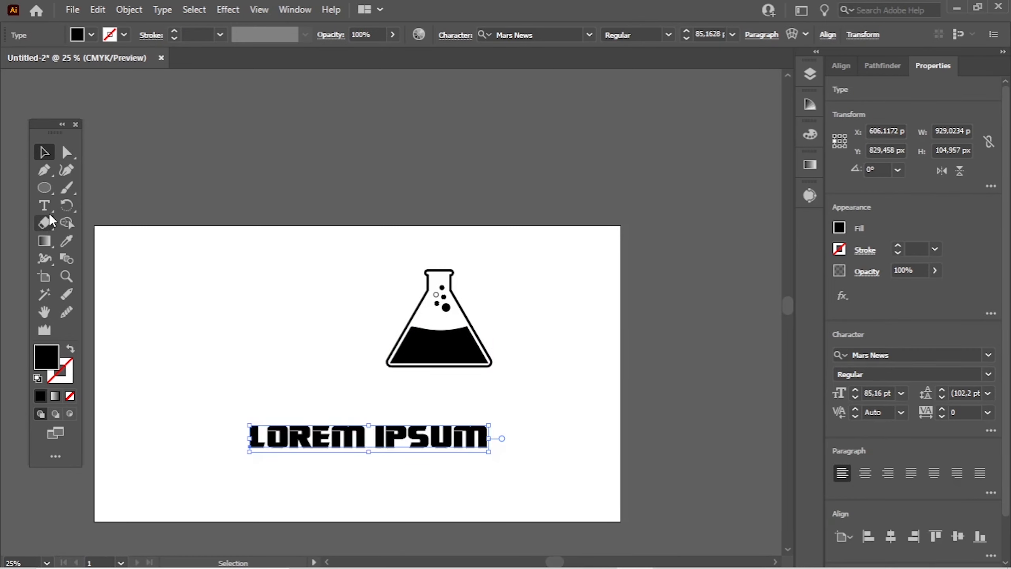
Replace the placeholder text below the flask with "LABO"
left_click(45, 207)
left_click_drag(483, 434, 219, 433)
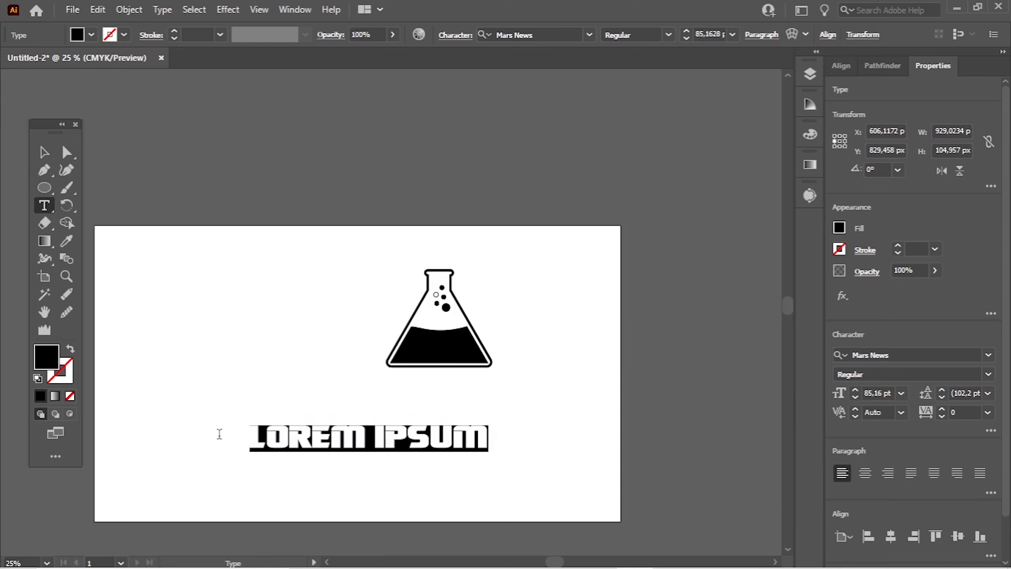
type("LABO")
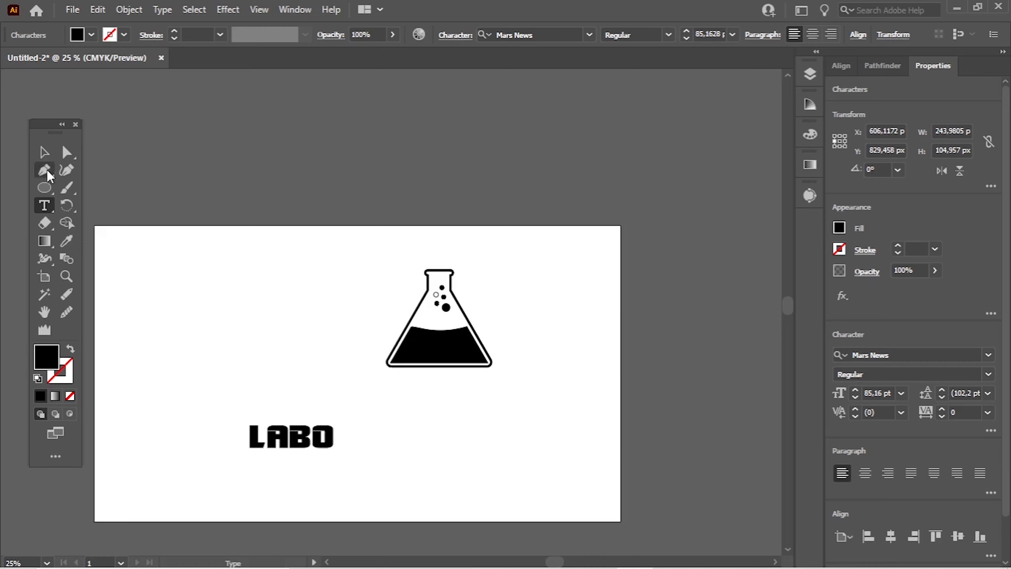
left_click(44, 152)
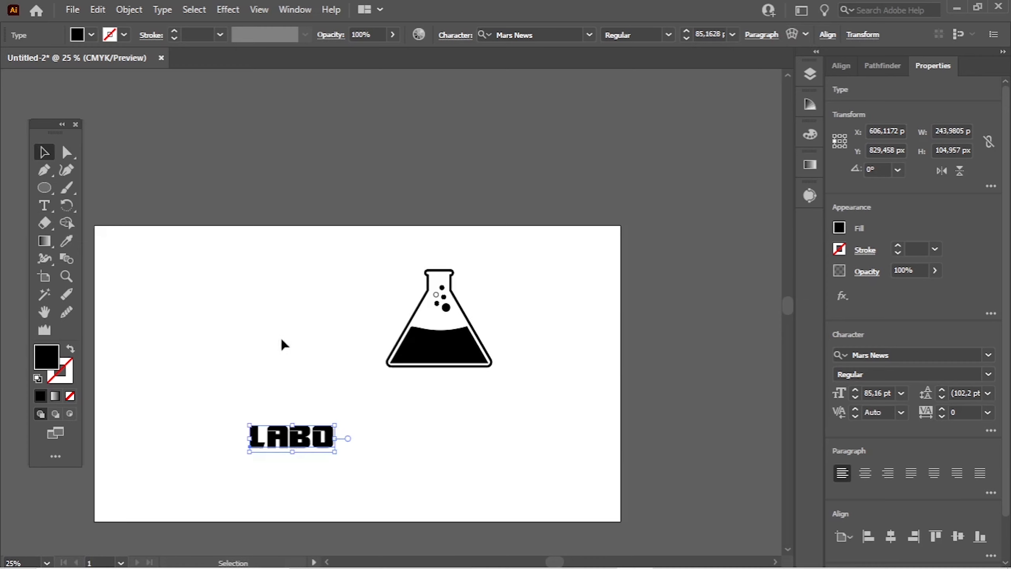
left_click(296, 382)
Set the font of the LABO text to Lucida Sans Demibold Roman
left_click(303, 438)
left_click(589, 34)
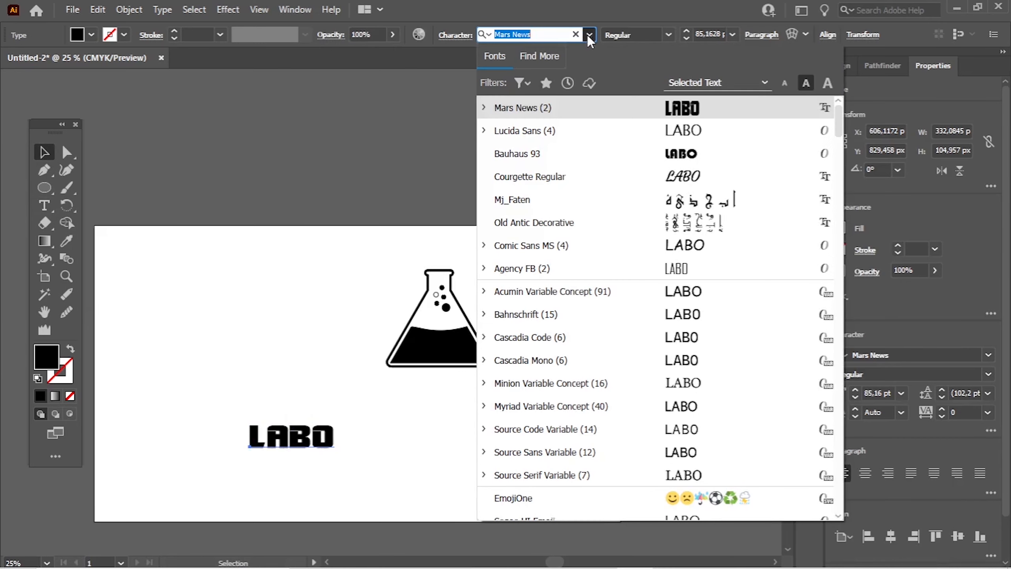
left_click(484, 131)
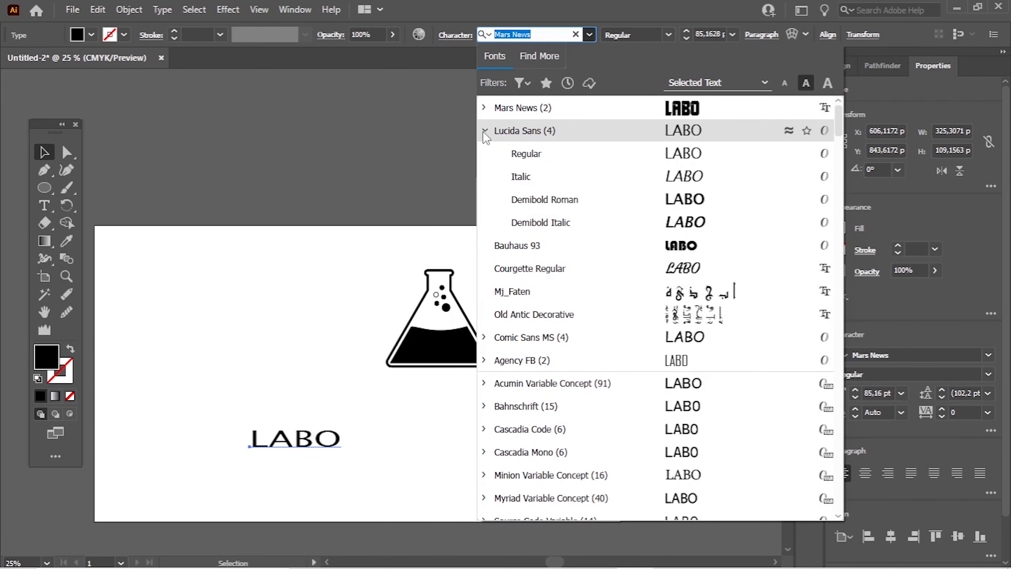
left_click(546, 201)
scroll(327, 366, "down", 2)
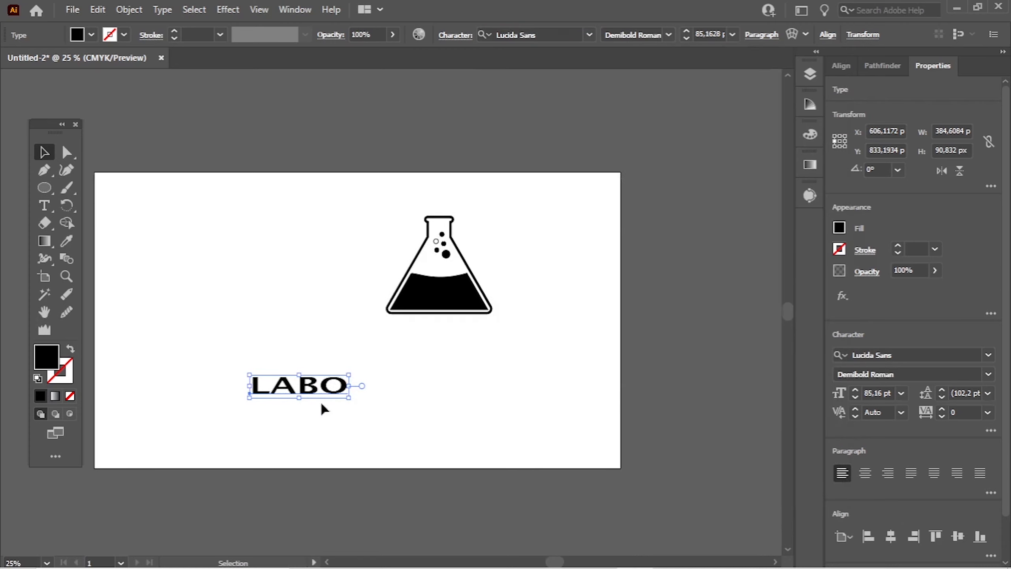
Move the LABO text toward the artboard's left side and enlarge it to about 284 pt
left_click_drag(255, 380, 126, 320)
left_click_drag(351, 359, 407, 360)
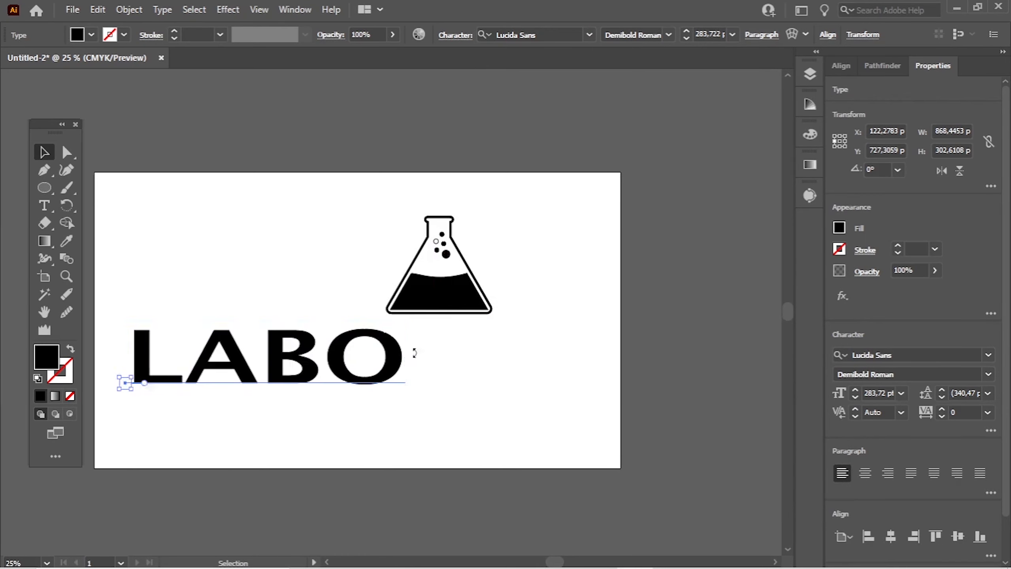
left_click(509, 334)
Shrink the flask group and place it above the letters of LABO
left_click_drag(458, 304, 242, 259)
left_click(357, 262)
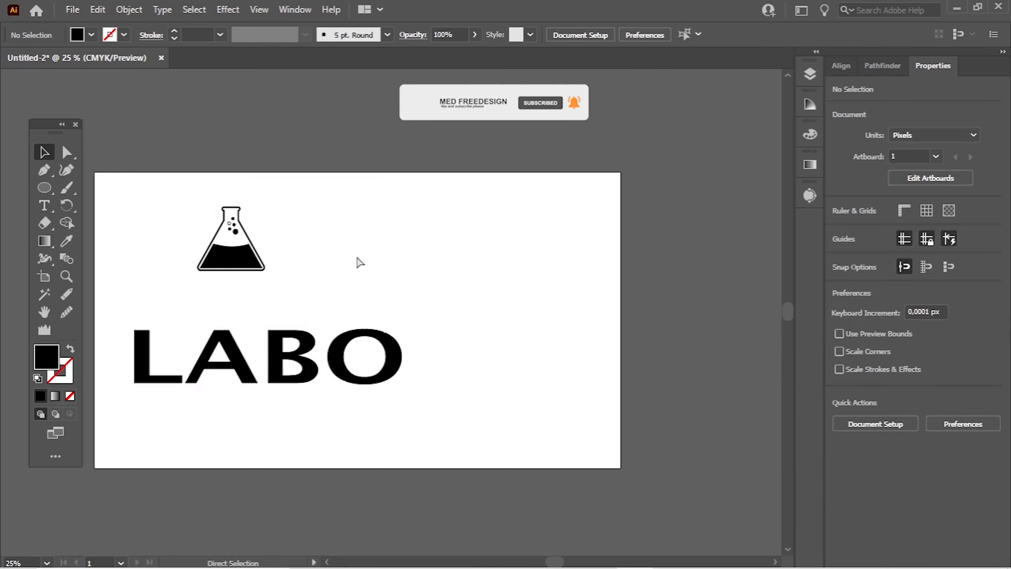
Convert the LABO text to outlines and ungroup it into separate letters
scroll(356, 262, "right", 1)
scroll(354, 262, "left", 2)
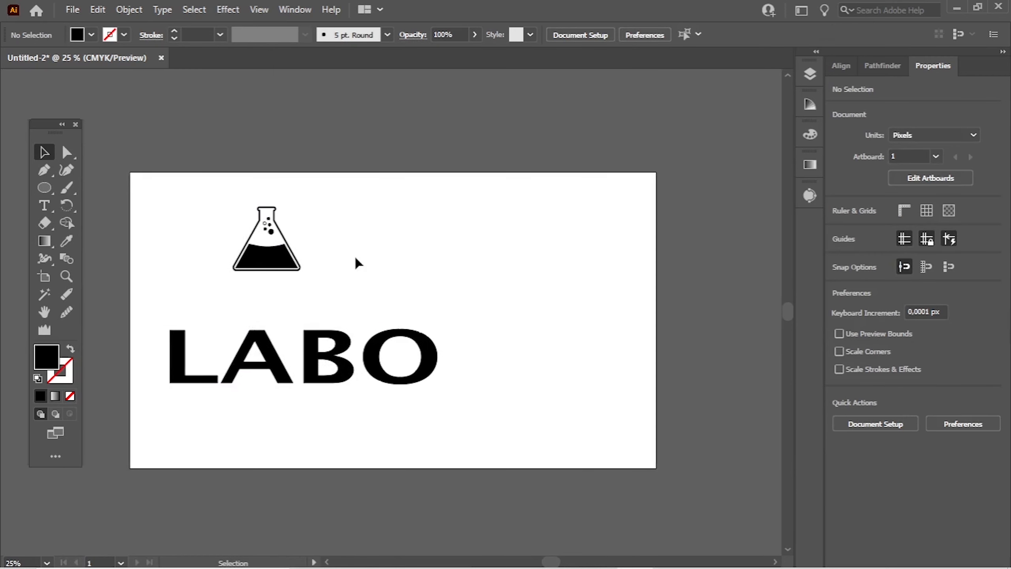
left_click(440, 364)
right_click(434, 361)
left_click(500, 154)
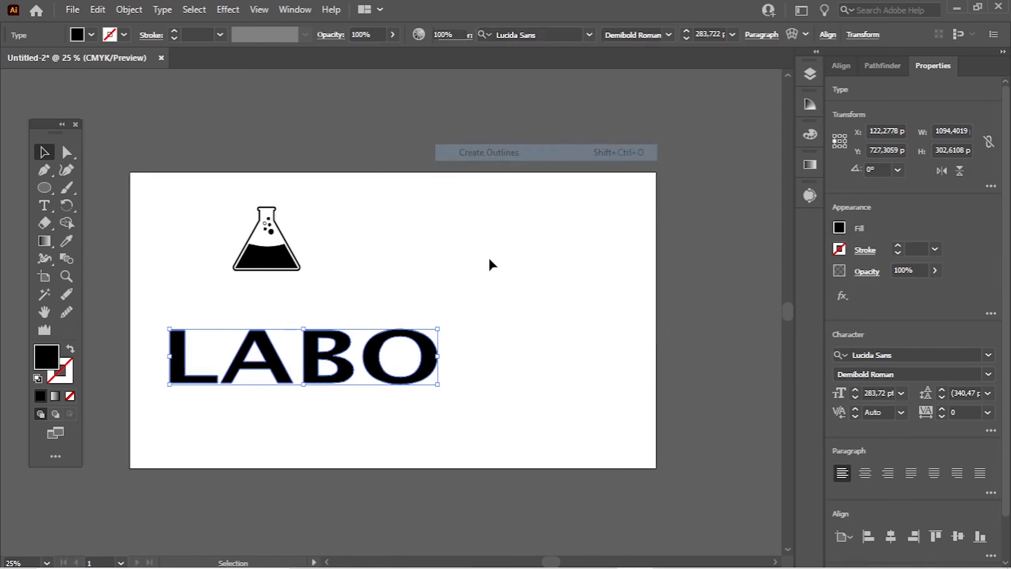
left_click(483, 386)
right_click(423, 361)
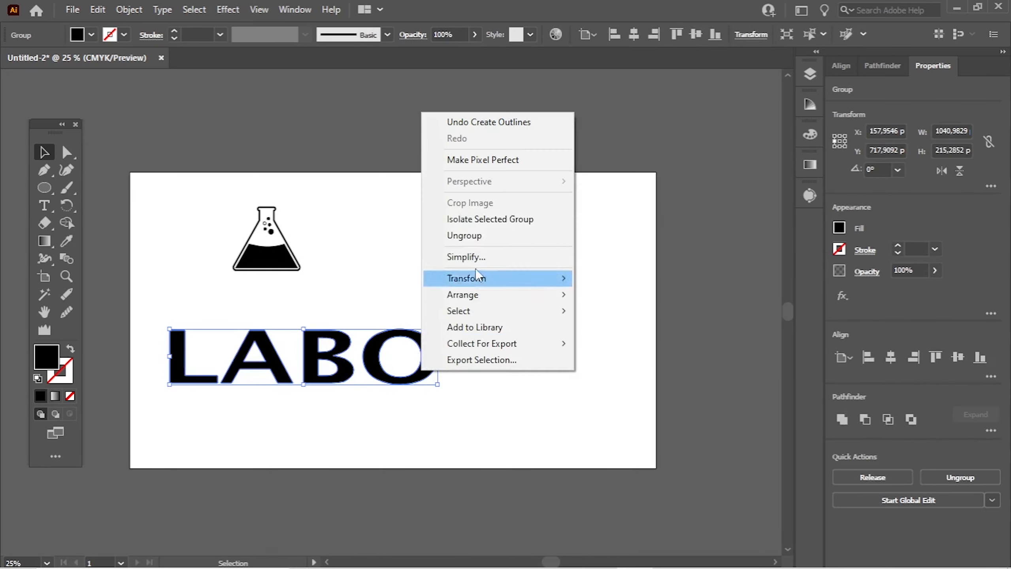
left_click(482, 235)
left_click(491, 337)
Place a copy of the outlined letter O in the empty area above and to the right of LABO
left_click_drag(428, 371, 531, 261)
scroll(422, 252, "right", 9)
scroll(383, 229, "up", 3)
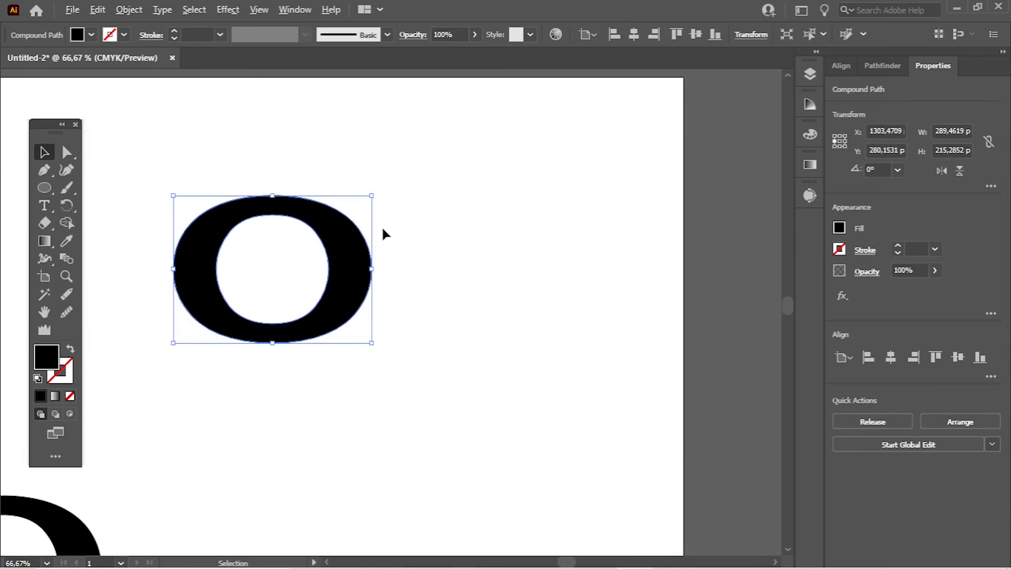
Draw a black rectangle about 163 by 26 px under the copied O and move it up to overlap the letter's lower edge
scroll(413, 282, "left", 4)
left_click_drag(52, 193, 93, 184)
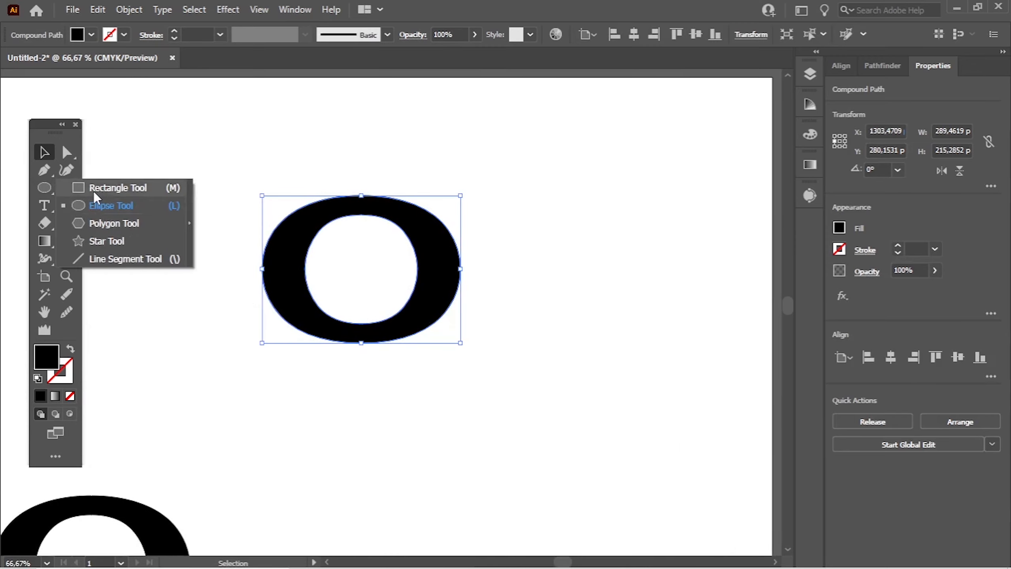
mouse_move(417, 338)
left_mouse_down()
mouse_move(383, 356)
mouse_move(307, 357)
left_mouse_up()
left_click(45, 153)
scroll(370, 354, "up", 1)
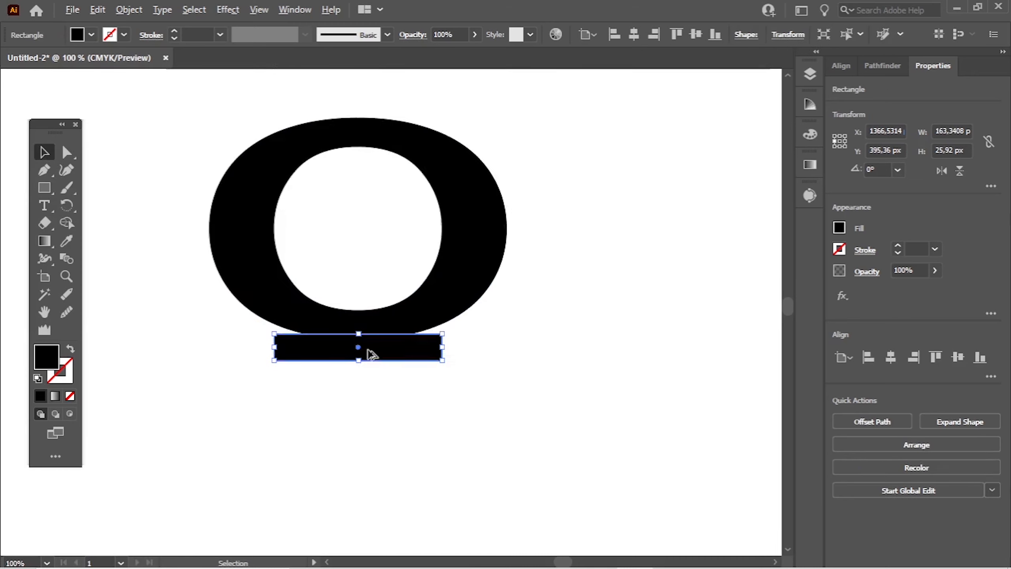
scroll(370, 353, "up", 1)
left_click_drag(395, 355, 398, 332)
Center the rectangle and the copied O horizontally on each other
left_click(197, 215, "shift")
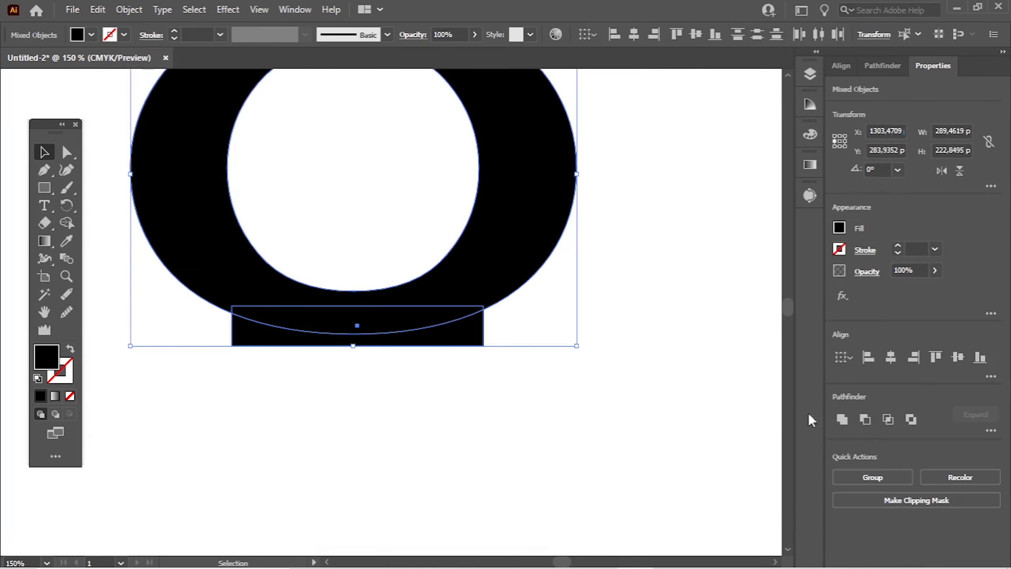
left_click(887, 362)
left_click(507, 316)
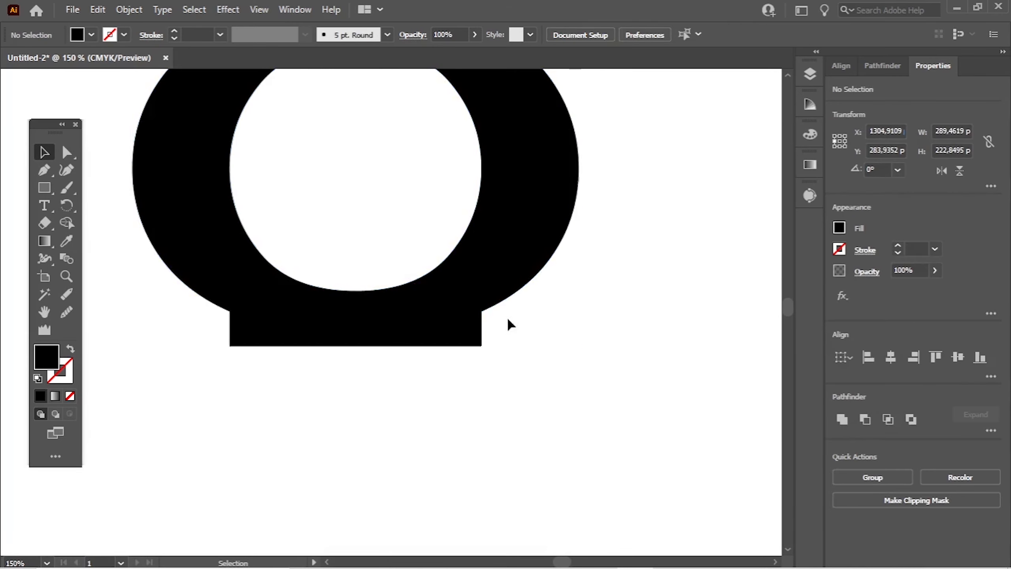
Draw a diagonal cutting line with the Pen tool across the upper part of the O's ring, slightly left of center
scroll(239, 221, "up", 3)
left_click(51, 173)
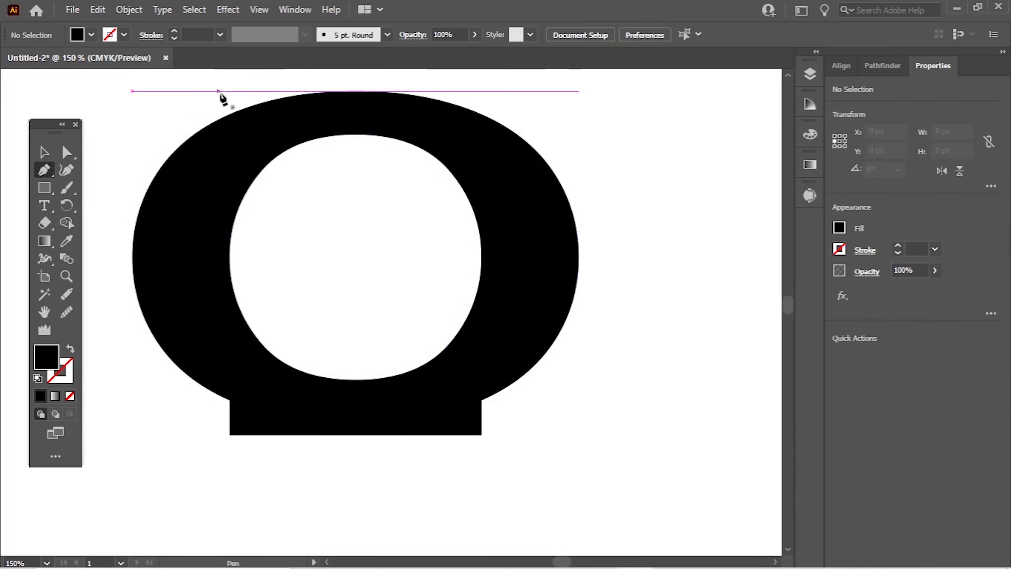
left_click(282, 82)
scroll(302, 93, "up", 1)
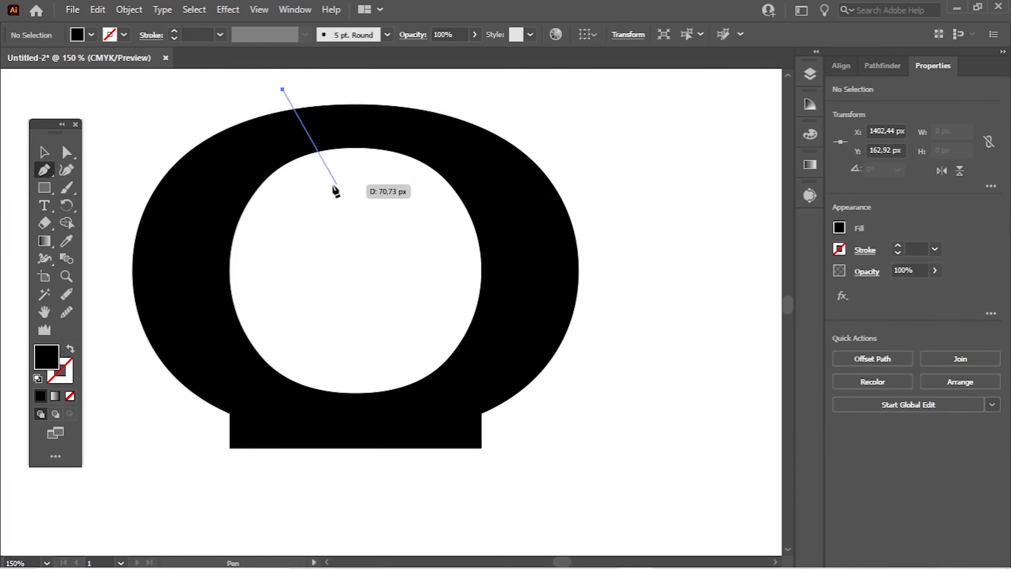
left_click(356, 177)
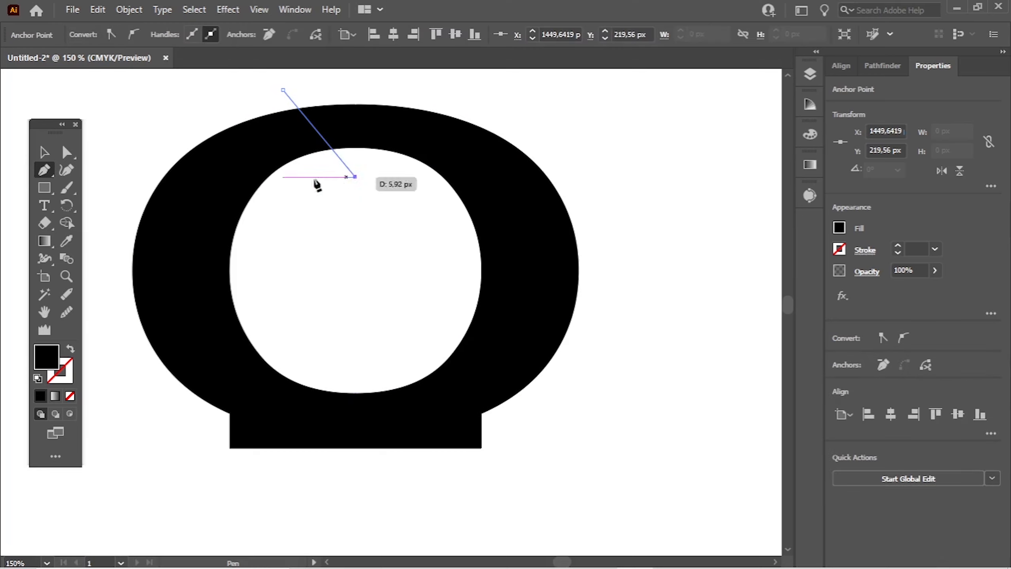
left_click(43, 152)
left_click(663, 349)
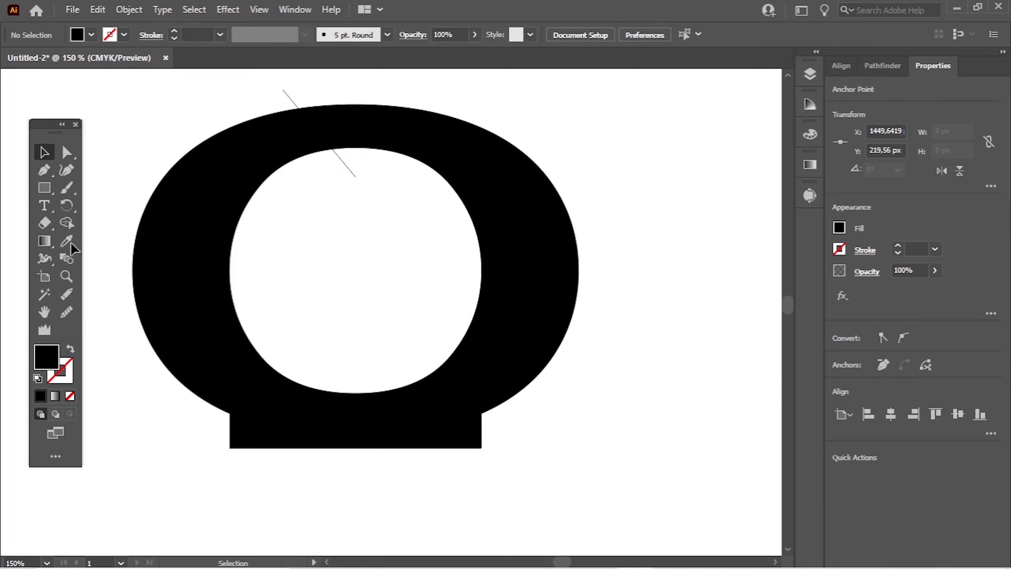
Draw a horizontal cutting line about 132 px long across the right side of the O, slightly below its middle
left_click(50, 171)
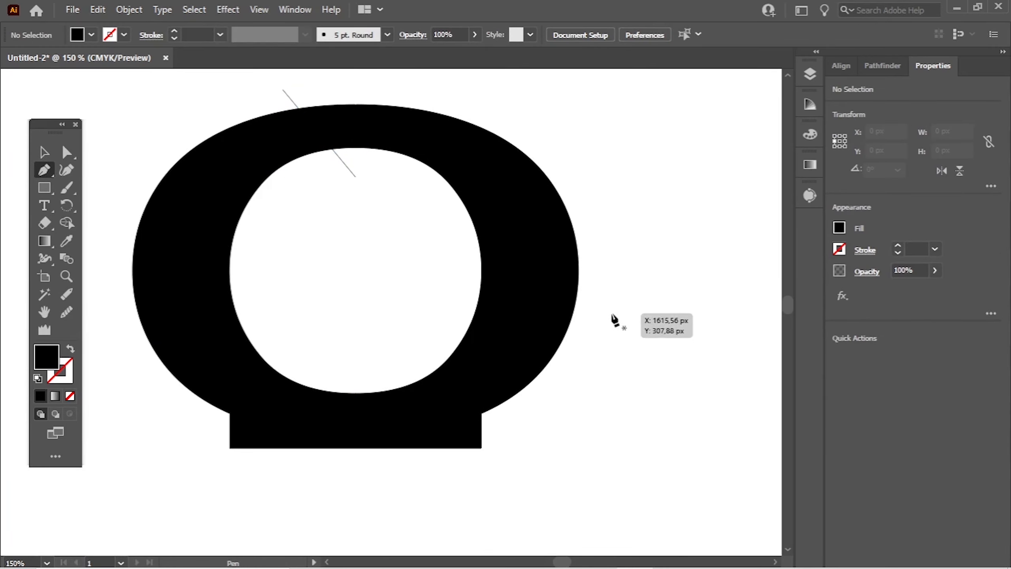
left_click_drag(614, 308, 409, 307)
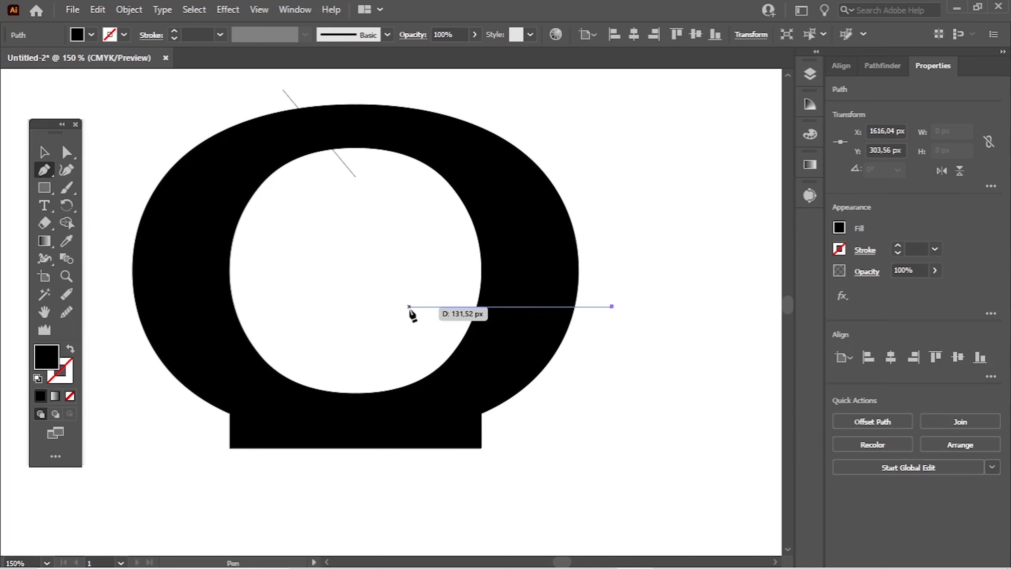
left_click(44, 152)
left_click(690, 111)
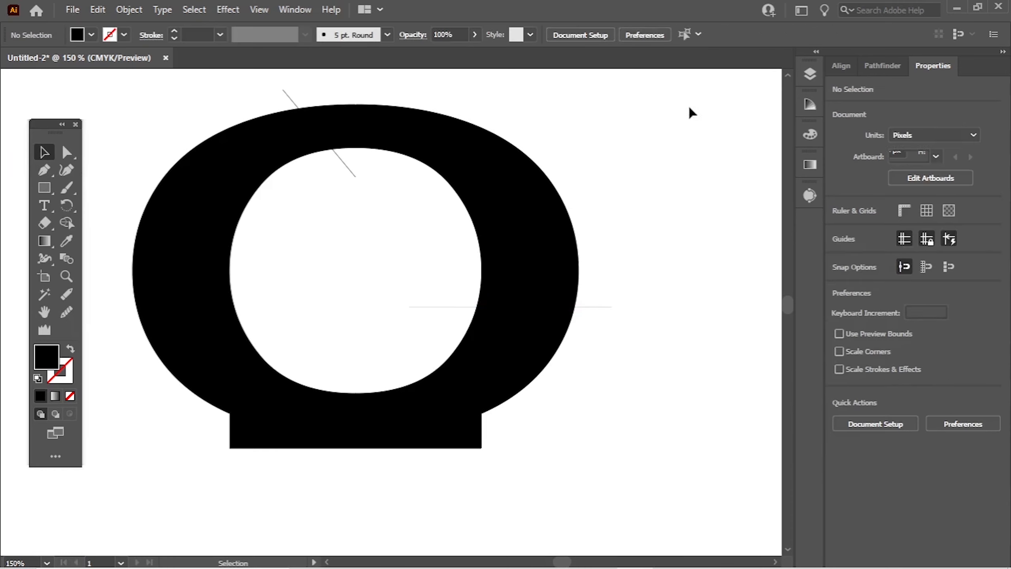
Remove the O's upper-right section between the two cutting lines with the Shape Builder tool
left_click_drag(690, 111, 108, 449)
left_click(66, 224)
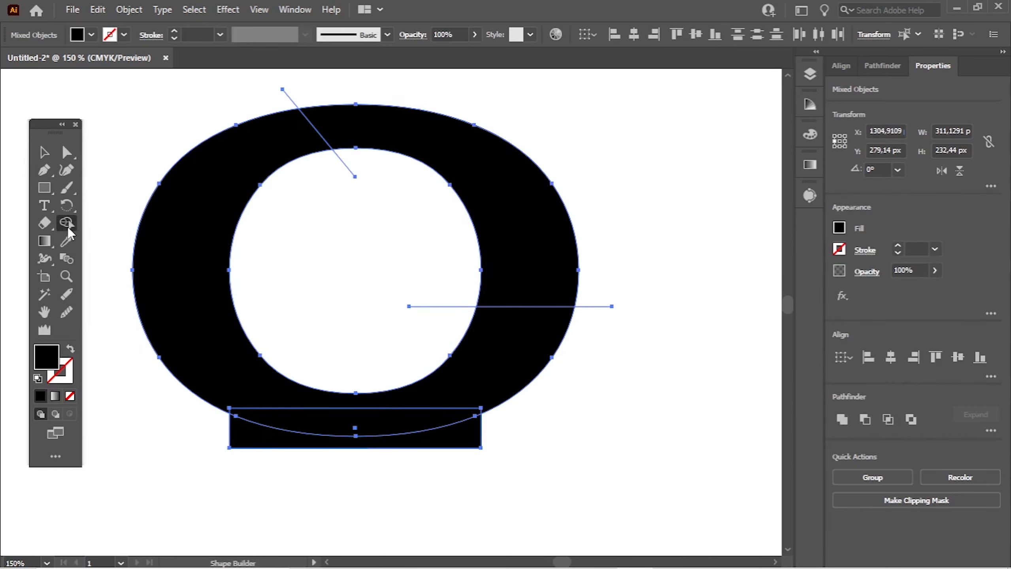
left_click(518, 172, "alt")
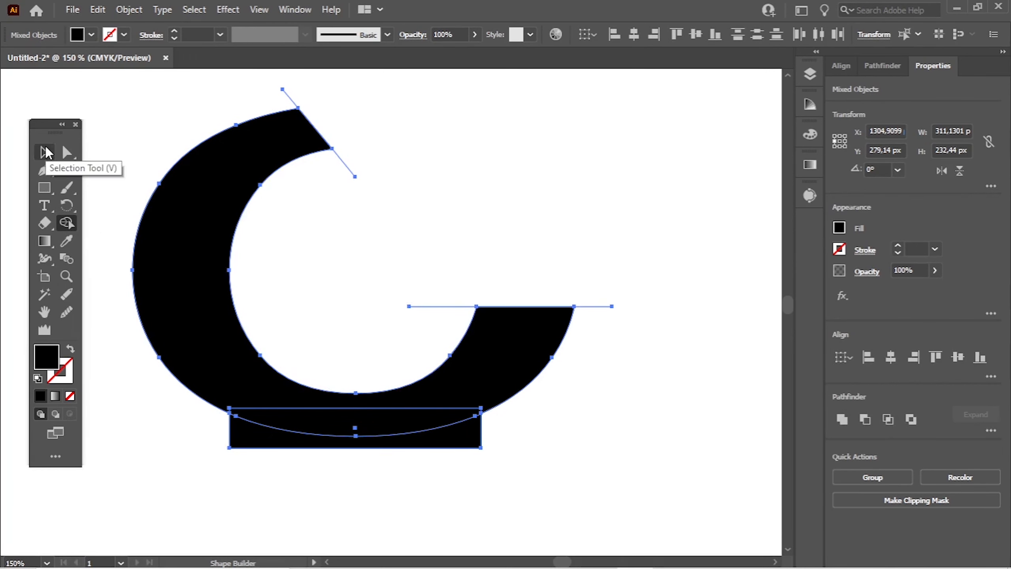
left_click(45, 153)
left_click(346, 86)
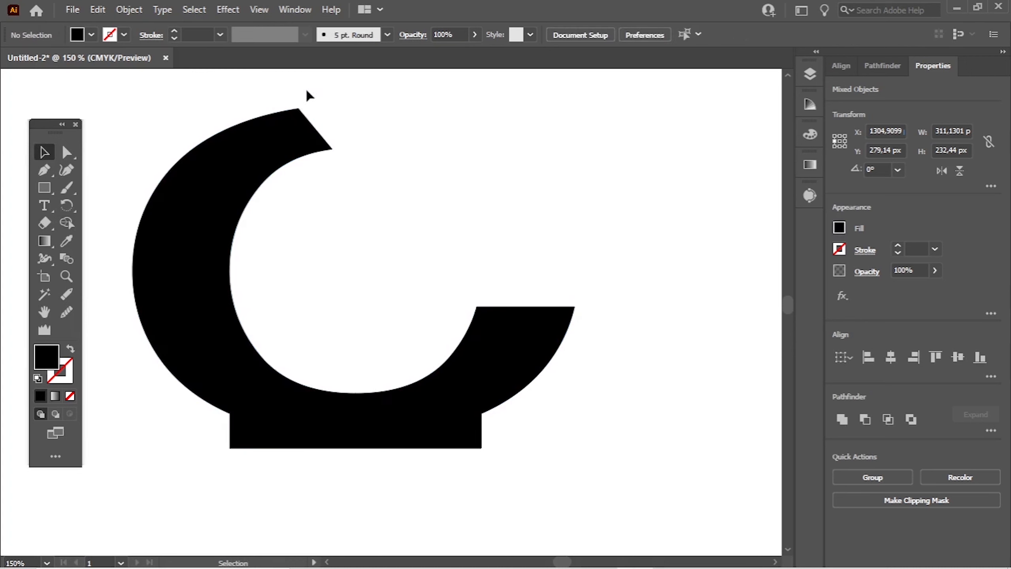
Delete the leftover diagonal and horizontal cutting lines beside the open O
left_click(295, 104)
key("Delete")
left_click_drag(612, 343, 586, 292)
key("Delete")
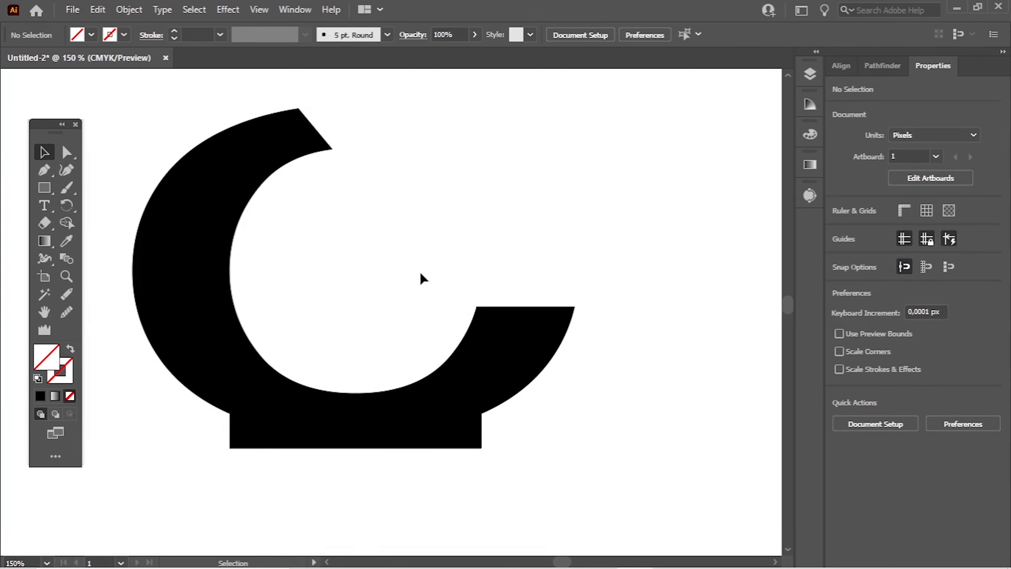
scroll(420, 275, "up", 1)
Draw an ellipse about 53 by 48 px at the open O's upper end and fill it black
left_click(67, 152)
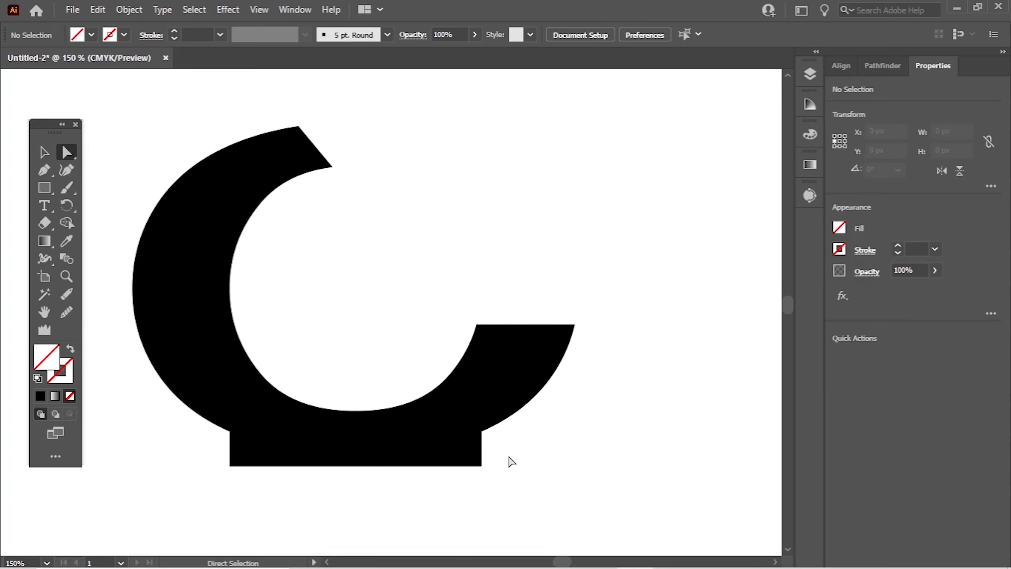
scroll(255, 191, "up", 1)
left_click_drag(48, 179, 82, 203)
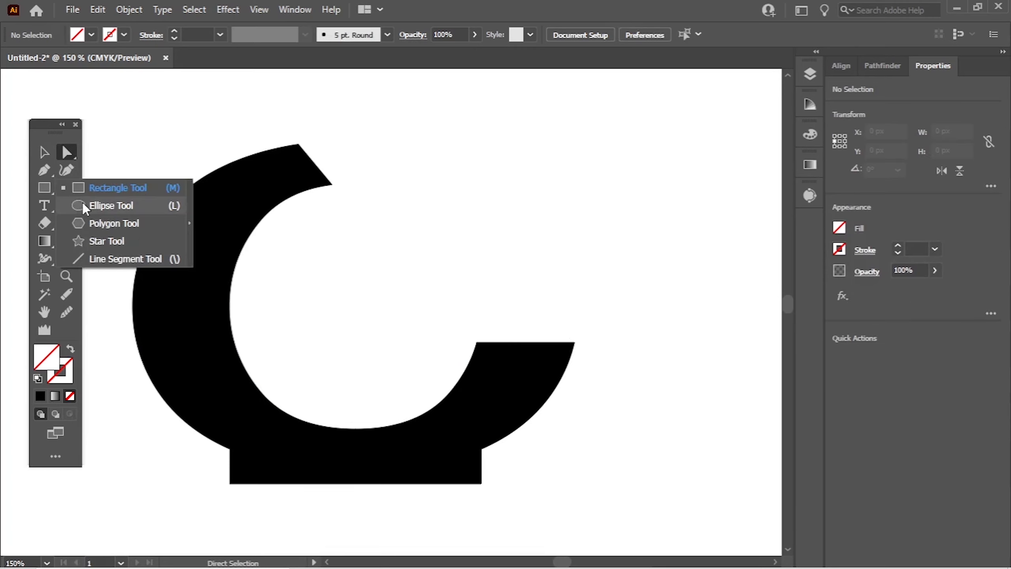
left_click_drag(385, 123, 303, 197)
left_click(92, 35)
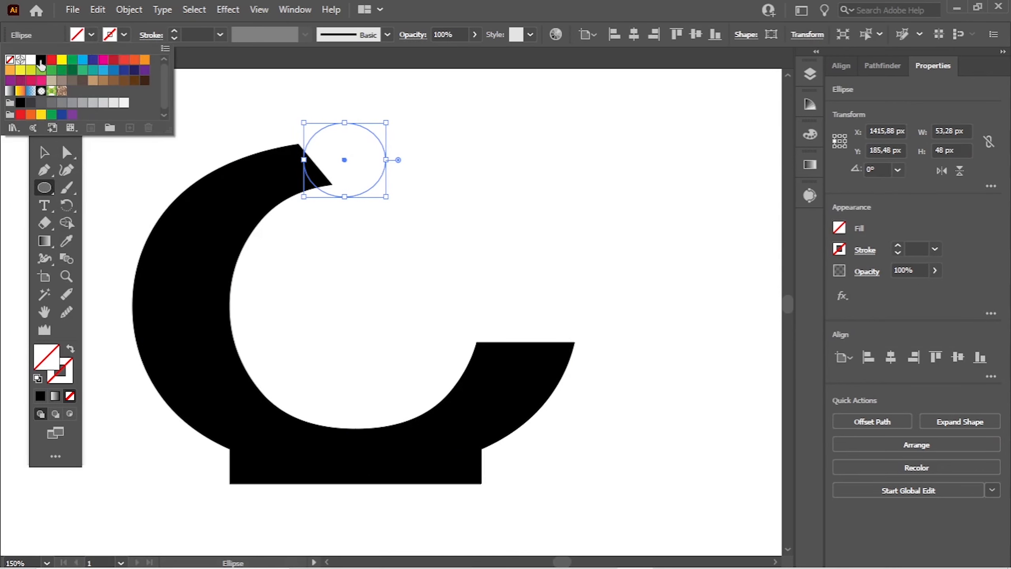
left_click(41, 60)
left_click(43, 156)
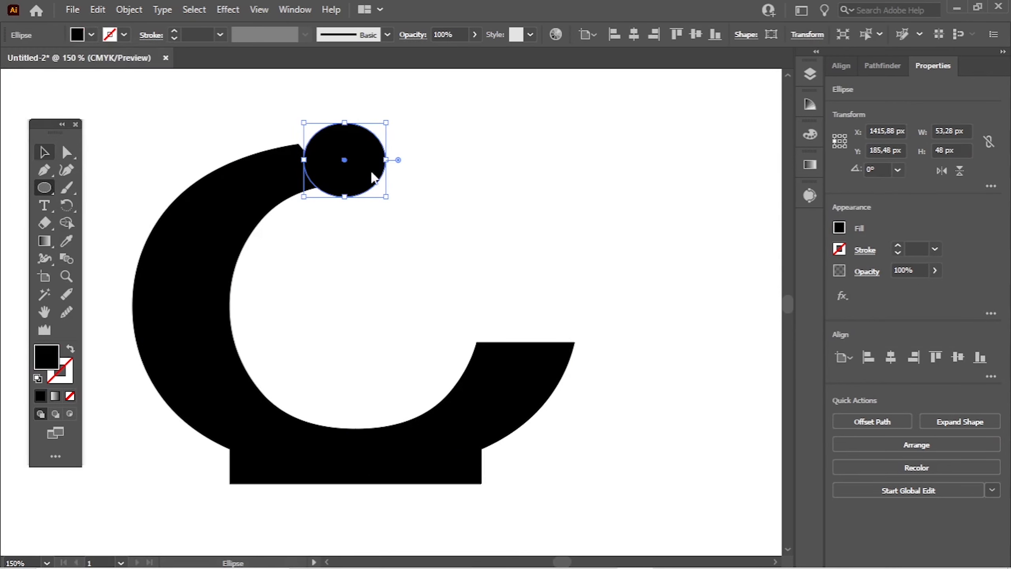
Resize the black ellipse to a circle about 44 px across and position it over the open O's slanted upper end
left_click(341, 164)
left_click(527, 350)
left_click(45, 154)
left_click_drag(345, 160, 323, 161)
left_click_drag(364, 196, 350, 191)
left_click_drag(314, 160, 321, 158)
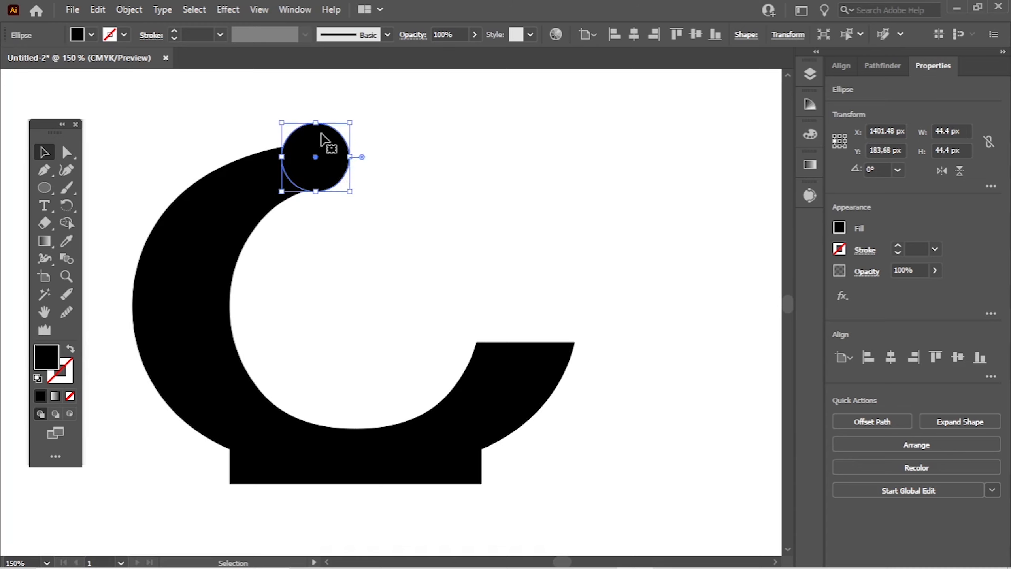
Shrink the black circle at the open O's upper end to about 40 px across and offset its path by 2 px
left_click_drag(281, 122, 288, 129)
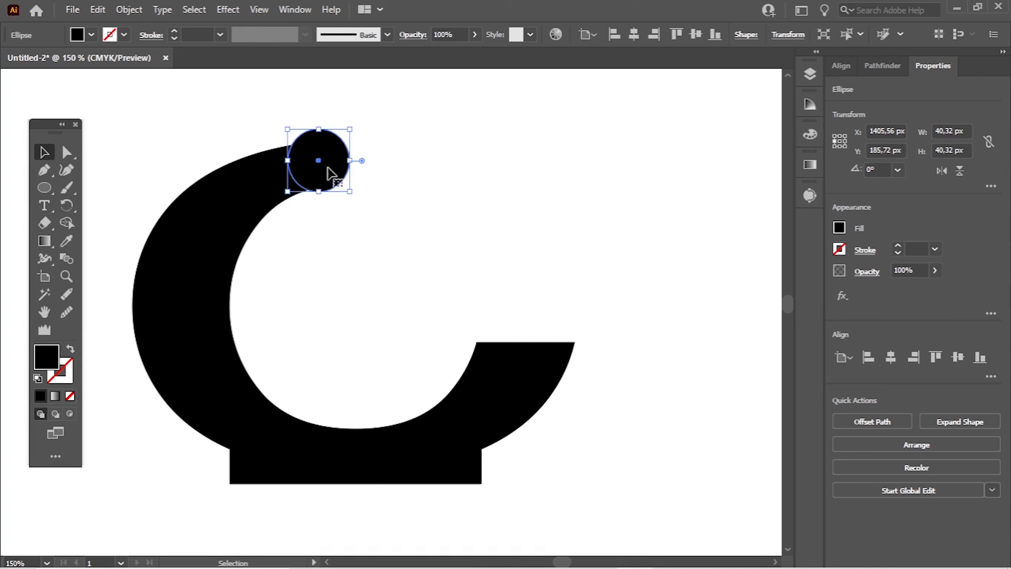
left_click(892, 423)
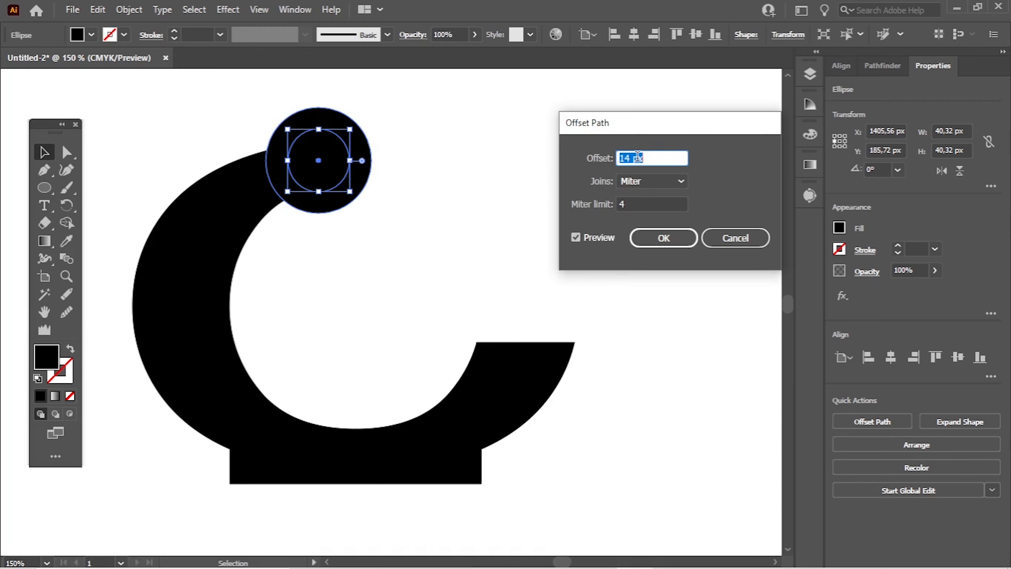
key("Down")
key("Down")
key("Down")
key("Down")
key("Down")
key("Down")
key("Down")
key("Down")
key("Down")
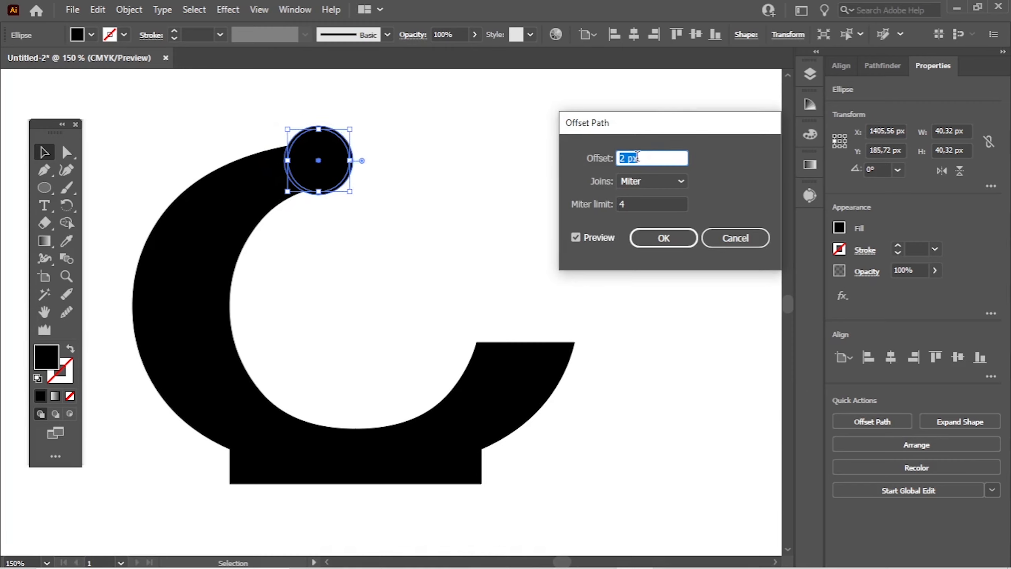
left_click(662, 237)
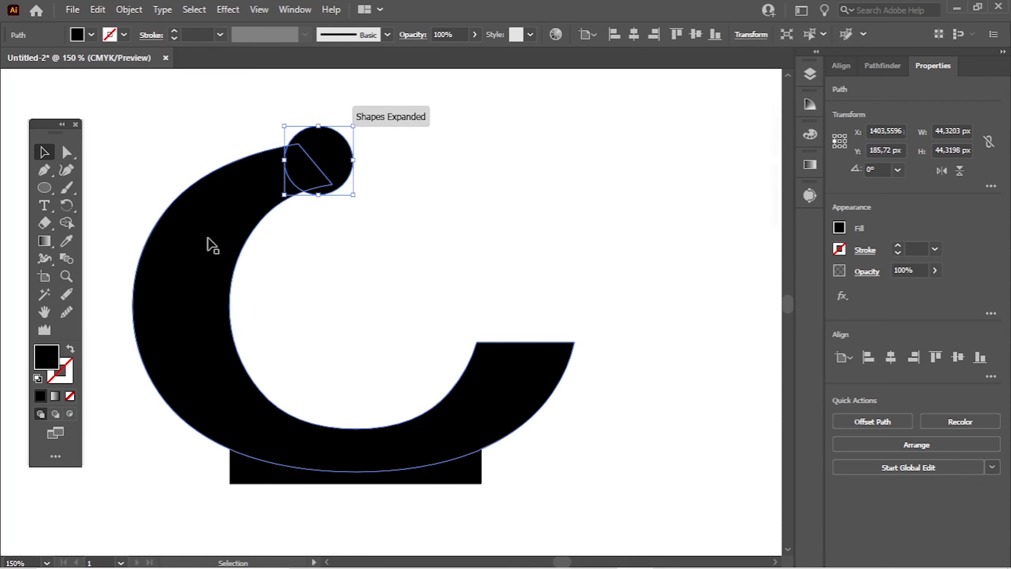
Cut the offset circle out of the open O with the Shape Builder and delete the leftover outer circle to leave a thin gap
left_click(218, 235, "shift")
left_click(70, 221)
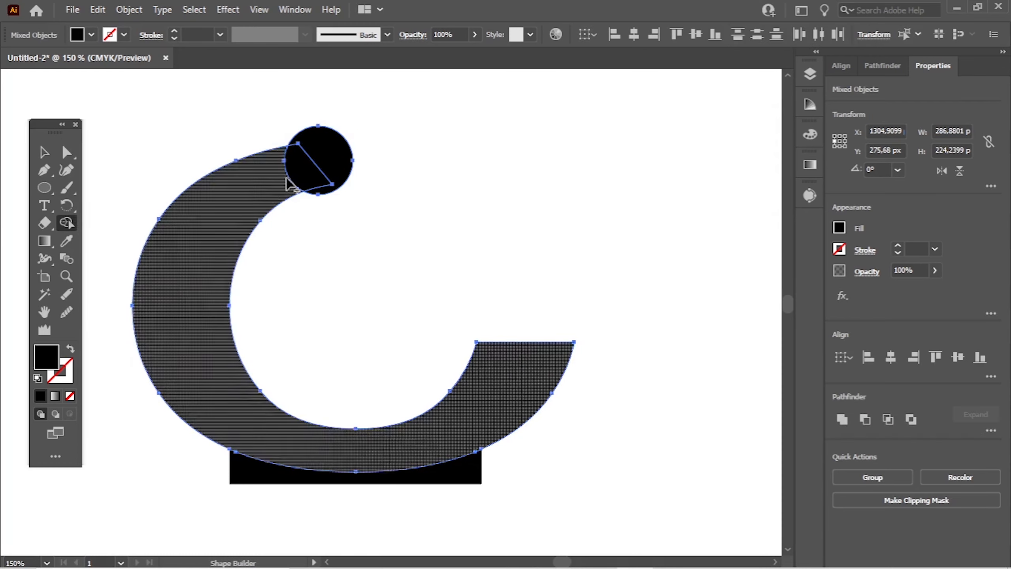
left_click(44, 153)
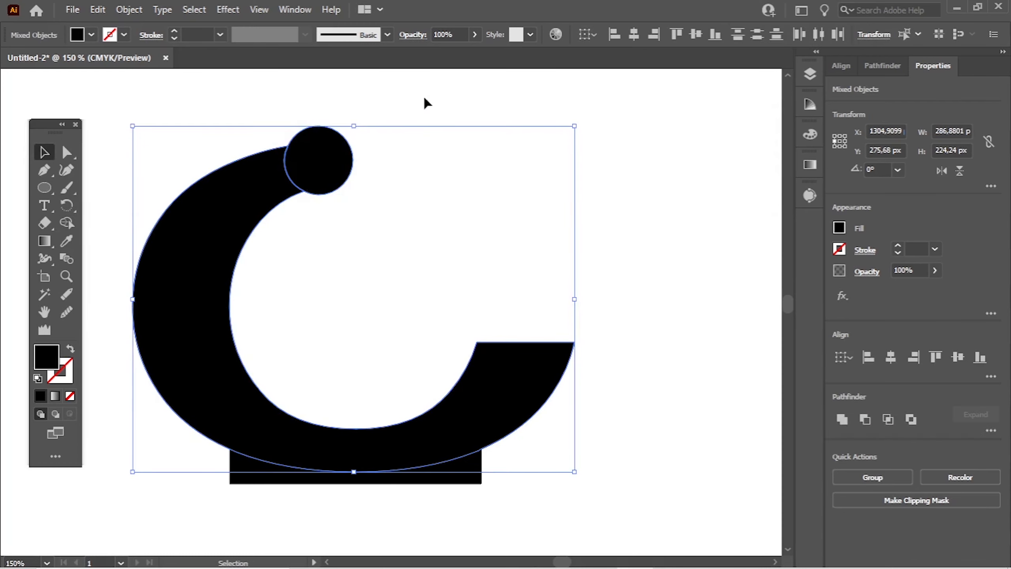
left_click(423, 100)
left_click(350, 164)
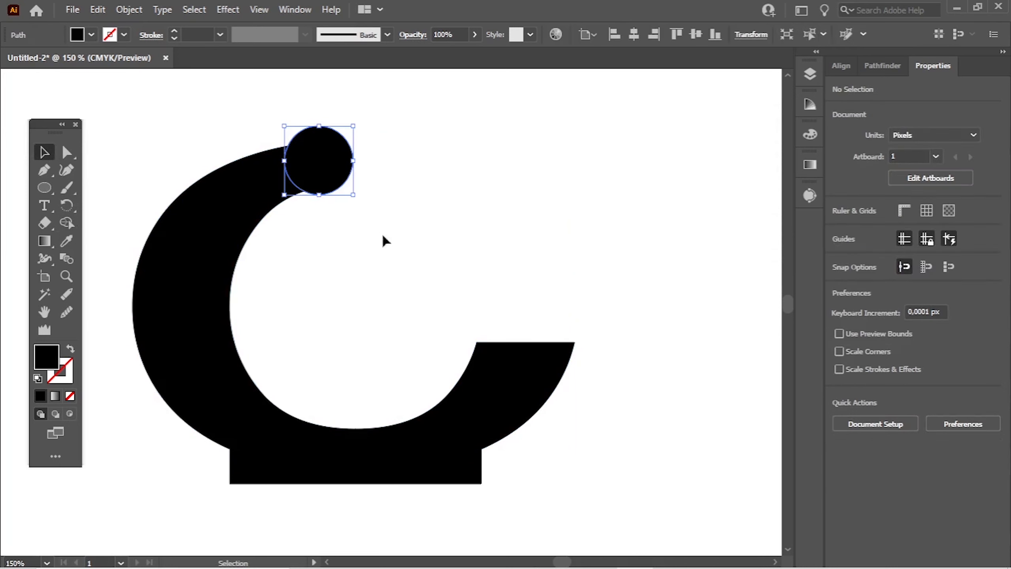
left_click(478, 199)
Draw a black horizontal rectangle about 156 by 31 px above and beyond the open O's right arm
scroll(490, 189, "right", 2)
scroll(462, 206, "right", 2)
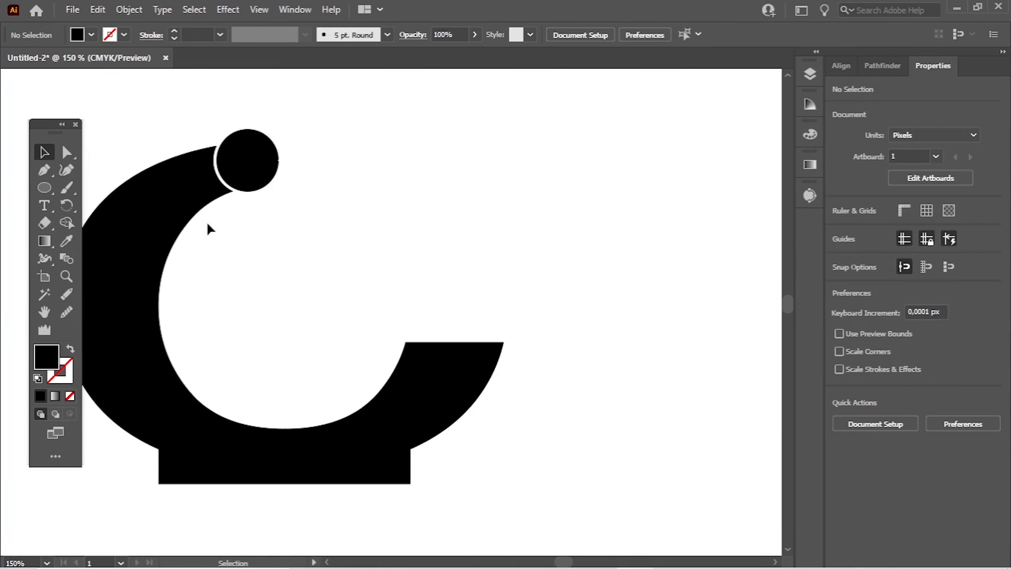
left_click_drag(40, 187, 93, 187)
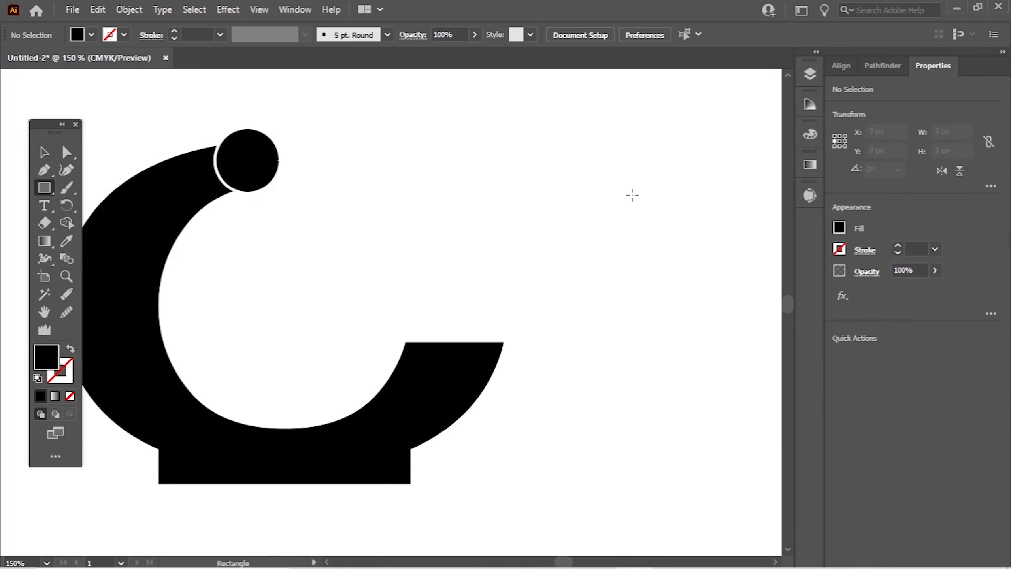
left_click_drag(635, 192, 395, 239)
Draw a thin bar about 4 by 31 px at the rectangle's left end and place a copy about 15 px high outside it
scroll(414, 186, "up", 2, "alt")
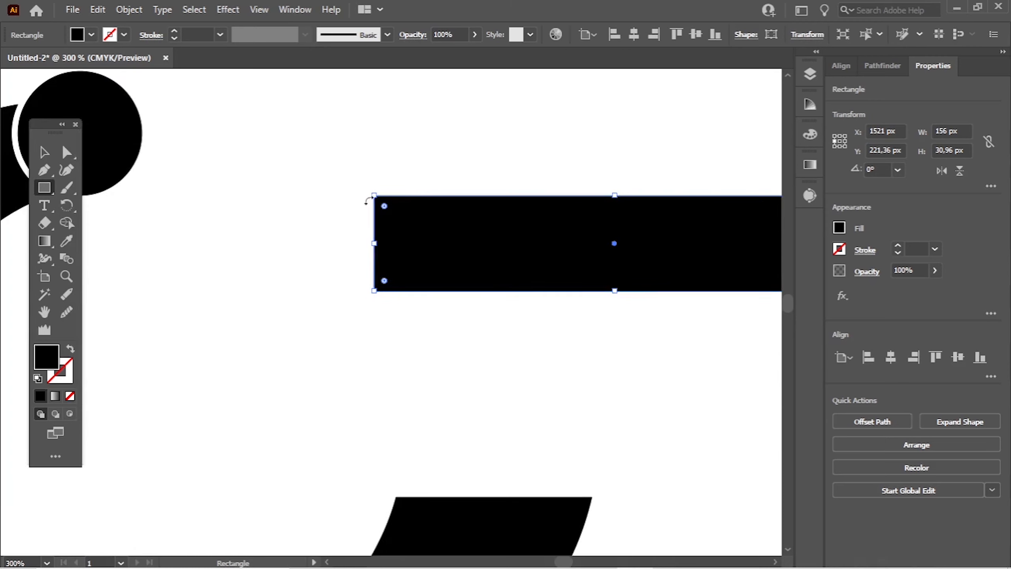
scroll(357, 195, "up", 2, "alt")
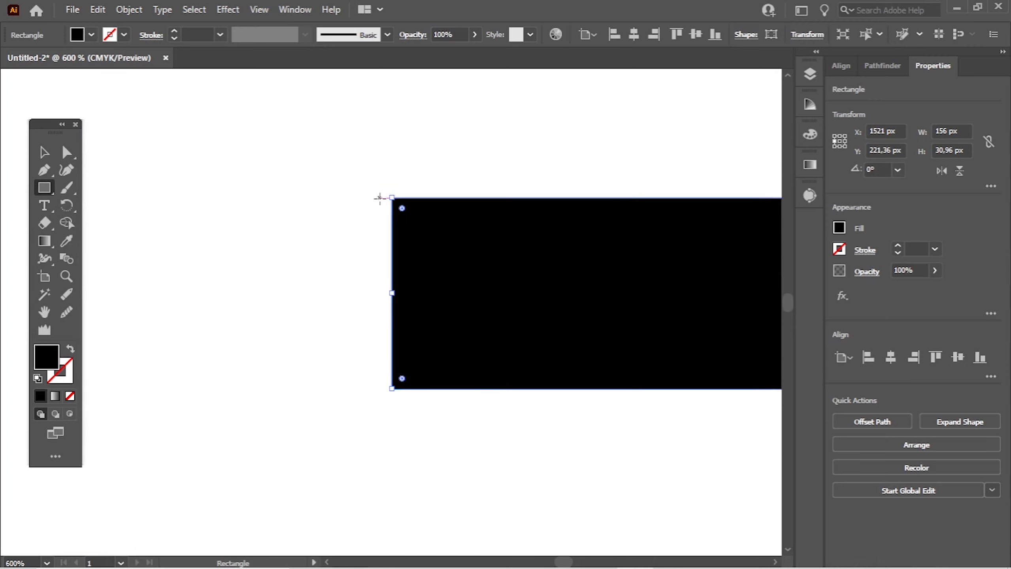
left_click_drag(380, 197, 355, 389)
left_click(44, 153)
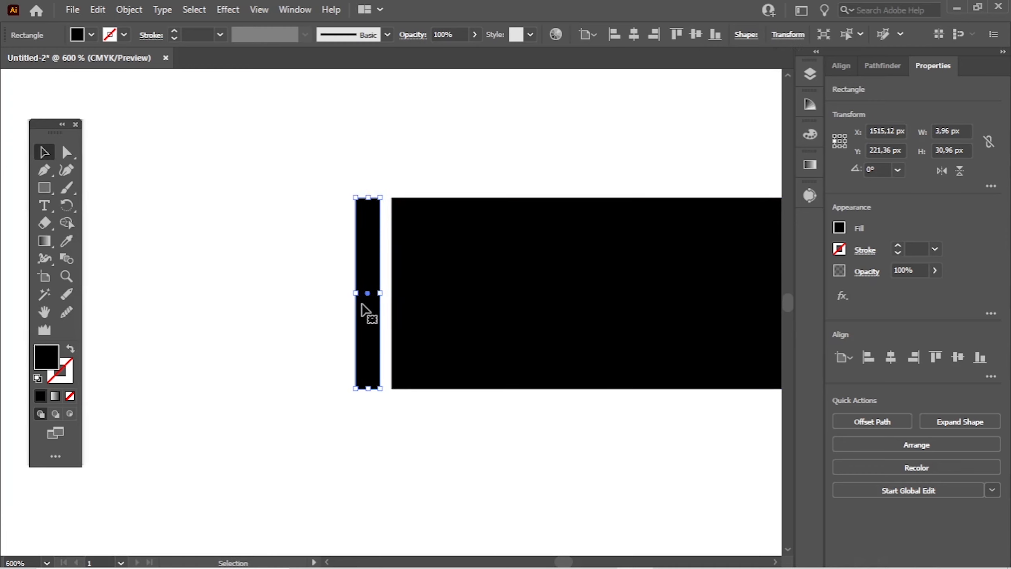
mouse_move(367, 294)
left_mouse_down()
mouse_move(324, 294)
mouse_move(377, 295)
mouse_move(350, 296)
left_mouse_up()
left_click_drag(350, 198, 347, 297)
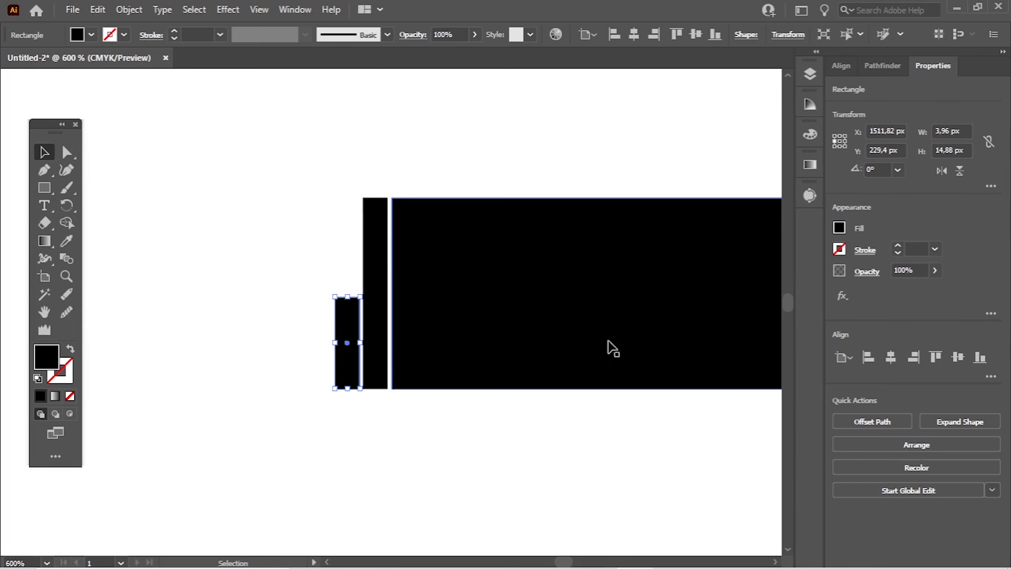
Align the large rectangle and the two thin bars to each other by their vertical centres
left_click(891, 358)
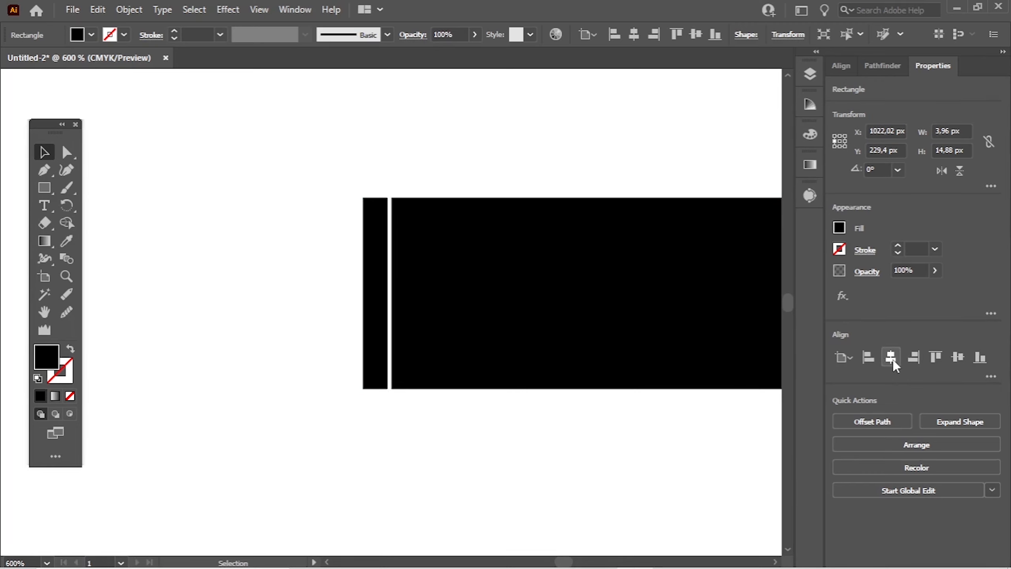
key("ctrl+z")
key("ctrl+shift+a")
key("ctrl+a")
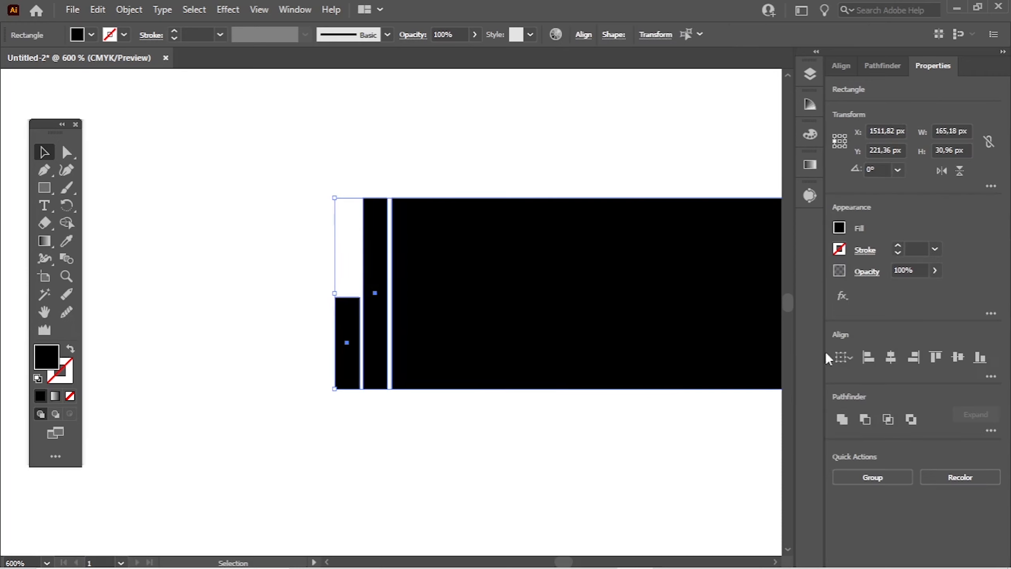
left_click(958, 357)
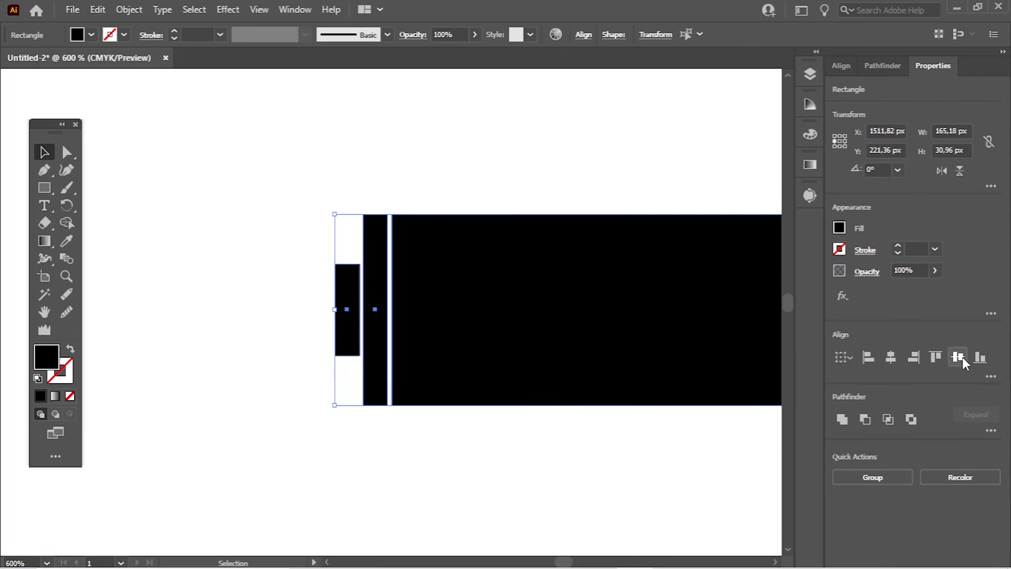
left_click(503, 160)
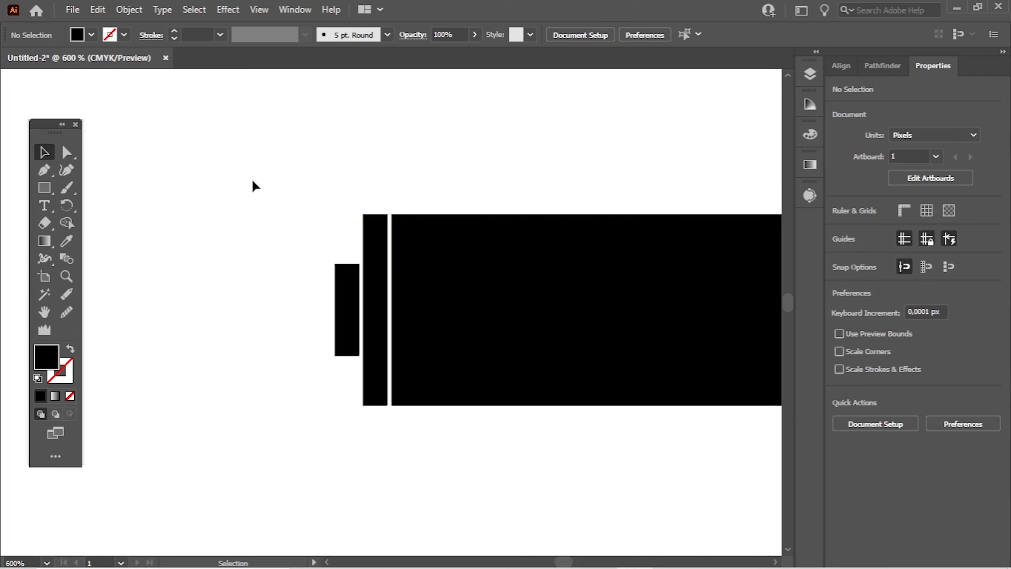
Copy the two thin bars horizontally to the large rectangle's right end
scroll(252, 185, "down", 3)
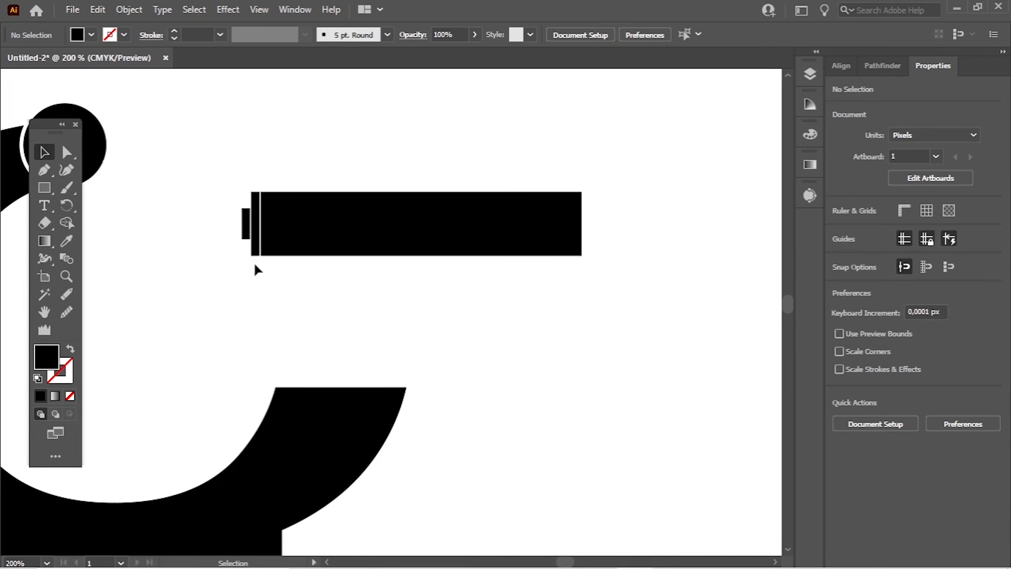
left_click_drag(222, 181, 223, 182)
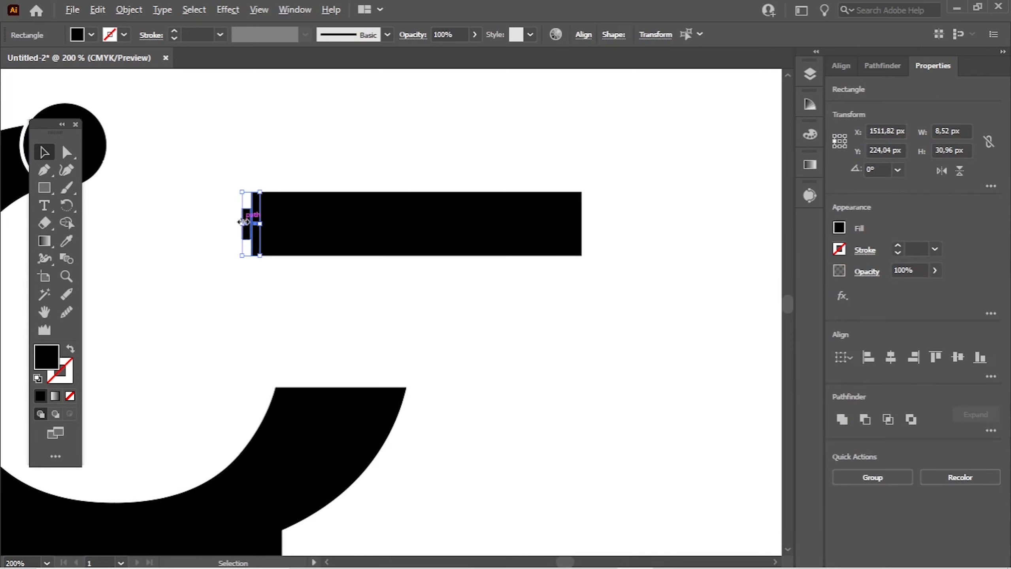
scroll(247, 230, "up", 1)
left_click_drag(247, 221, 760, 219)
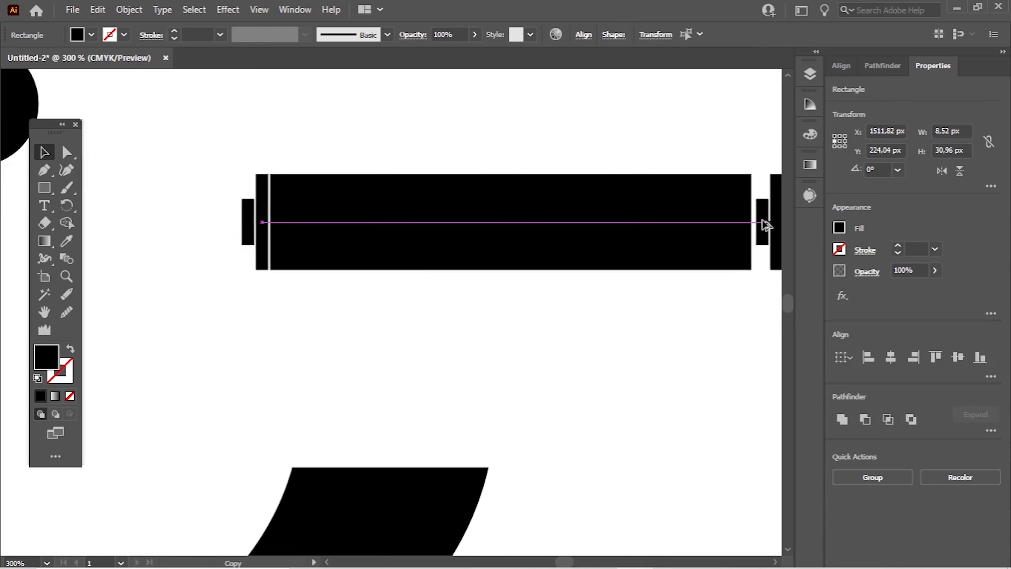
left_click(249, 329)
Round the two outer corners of the short bar at the rectangle's left end as far as possible to form a cap
scroll(266, 313, "up", 2)
left_click_drag(217, 163, 218, 165)
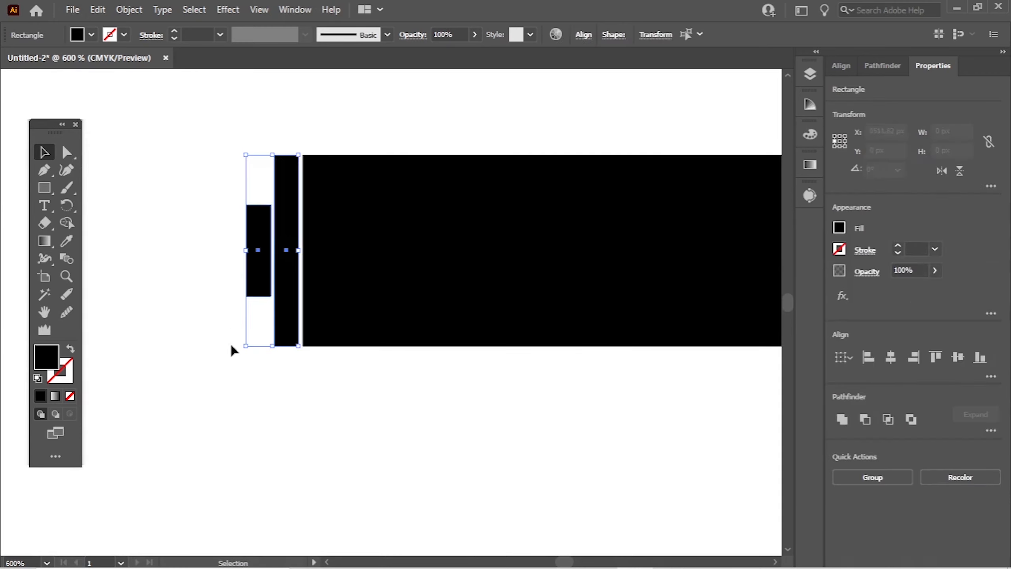
key("alt")
left_click(74, 152)
left_click(147, 199)
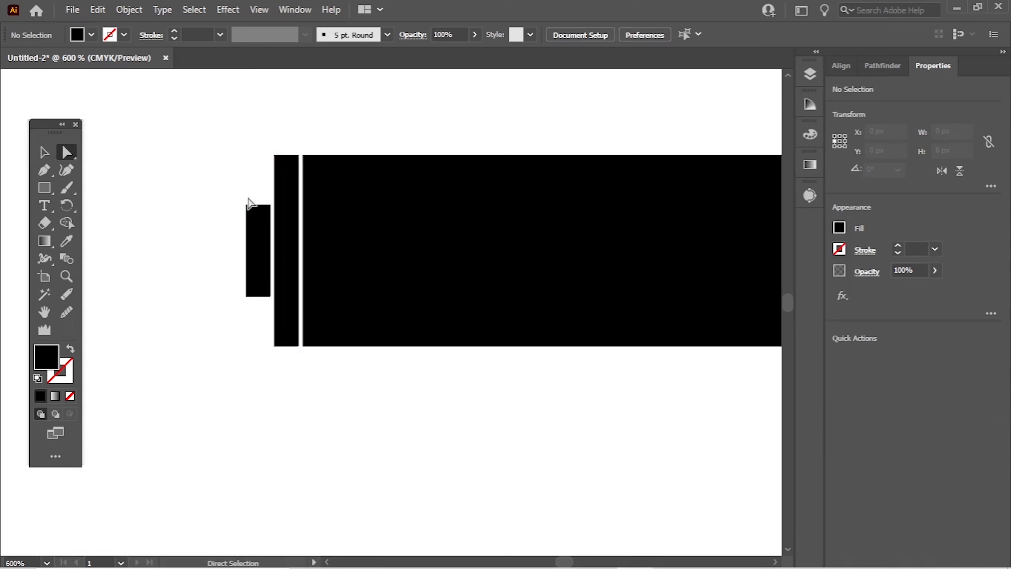
left_click_drag(249, 348, 251, 350)
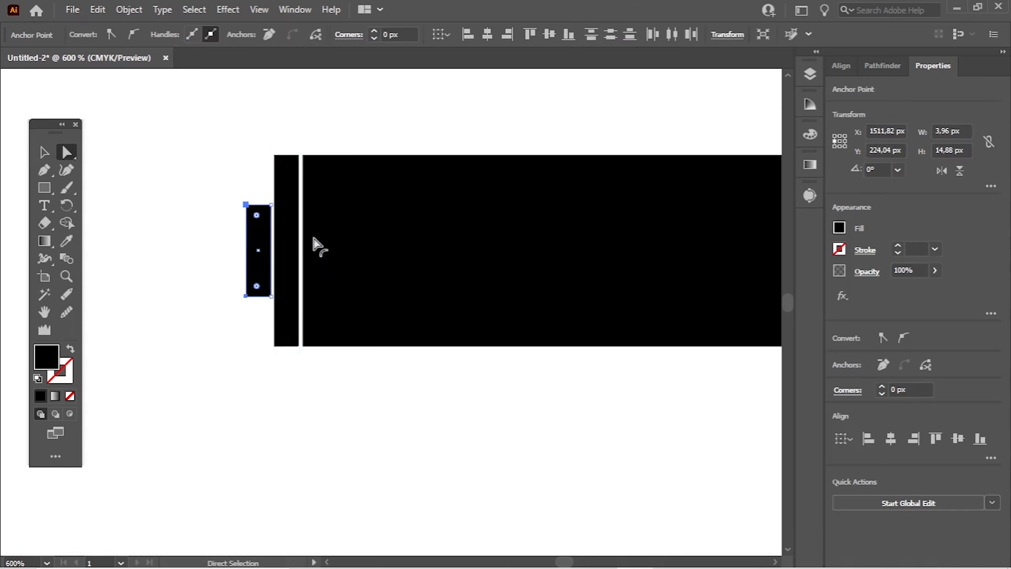
left_click_drag(318, 247, 233, 429)
left_click(289, 370)
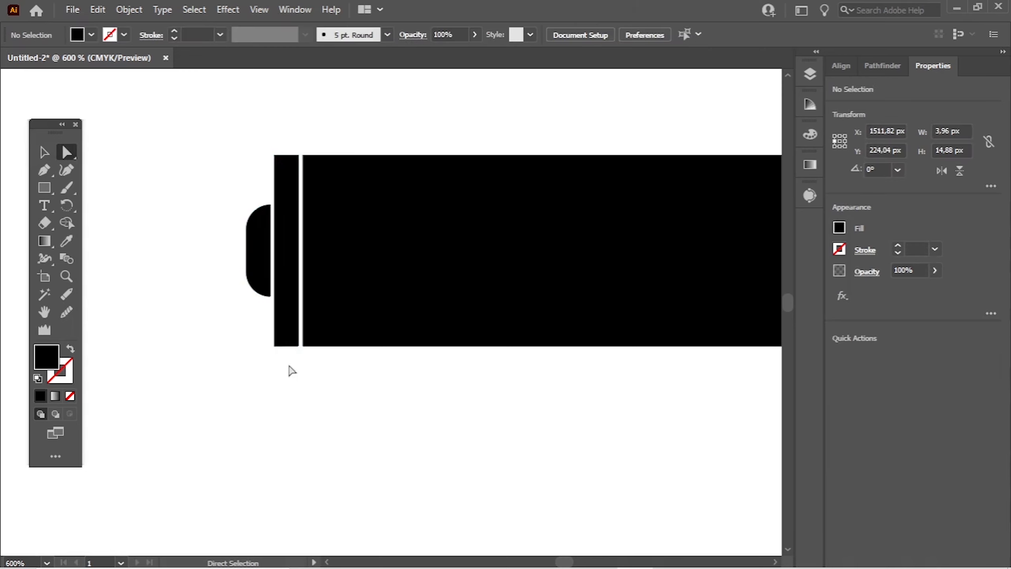
Round the corners of the large rectangle and the adjoining tall left bar to 1 px
left_click(340, 221)
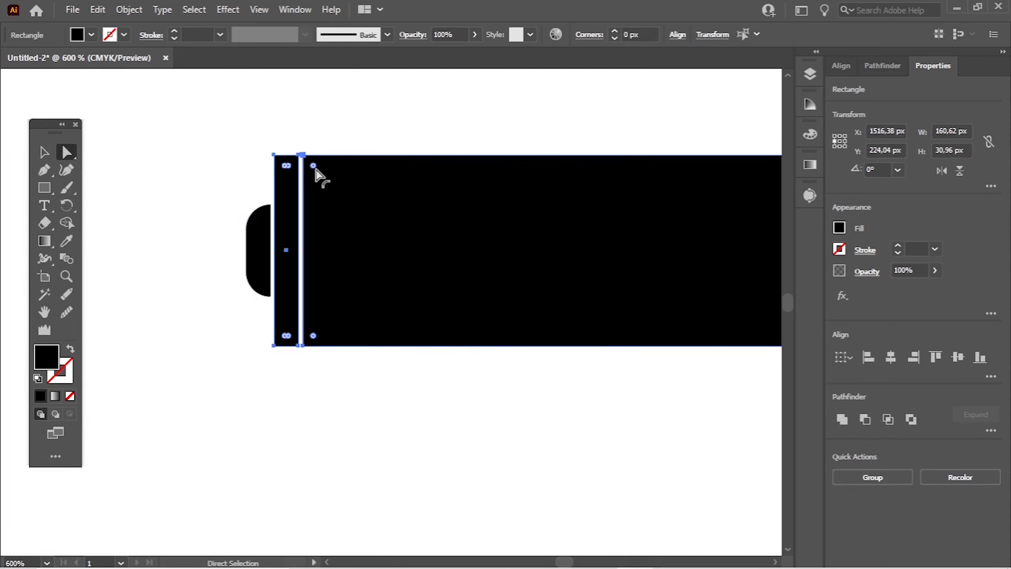
left_click_drag(314, 169, 307, 164)
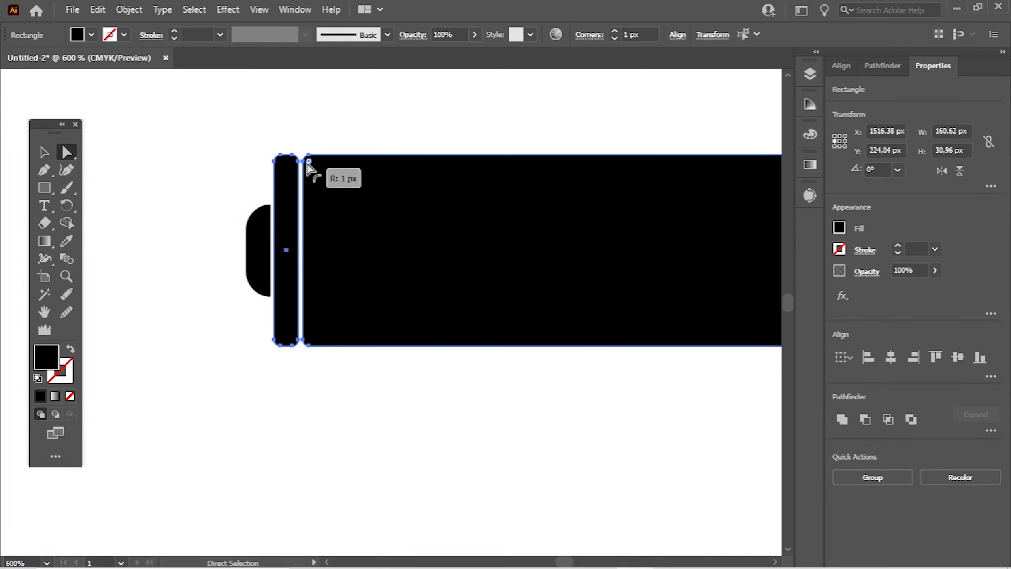
key("v")
Move the two copied bars closer to the large rectangle's right end, leaving a narrow gap
scroll(345, 194, "down", 3)
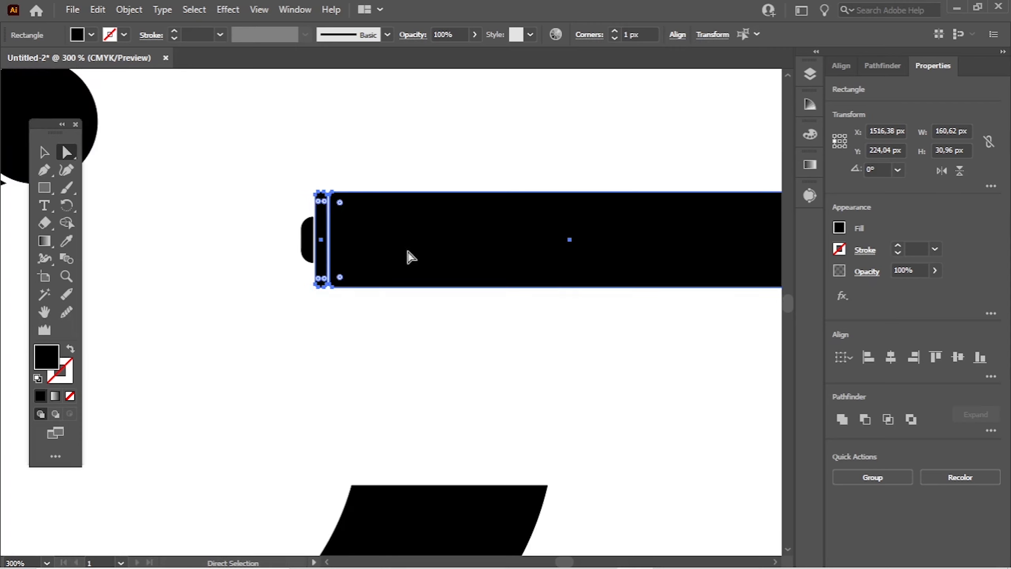
scroll(406, 247, "right", 3)
scroll(405, 251, "right", 3)
scroll(481, 232, "up", 3)
key("v")
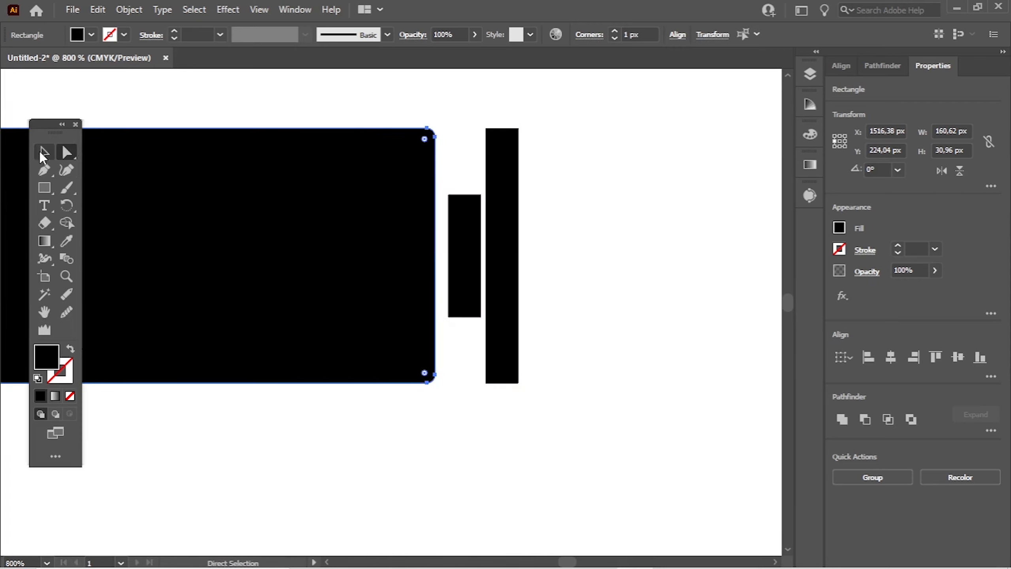
left_click_drag(460, 266, 451, 265)
left_click(526, 251)
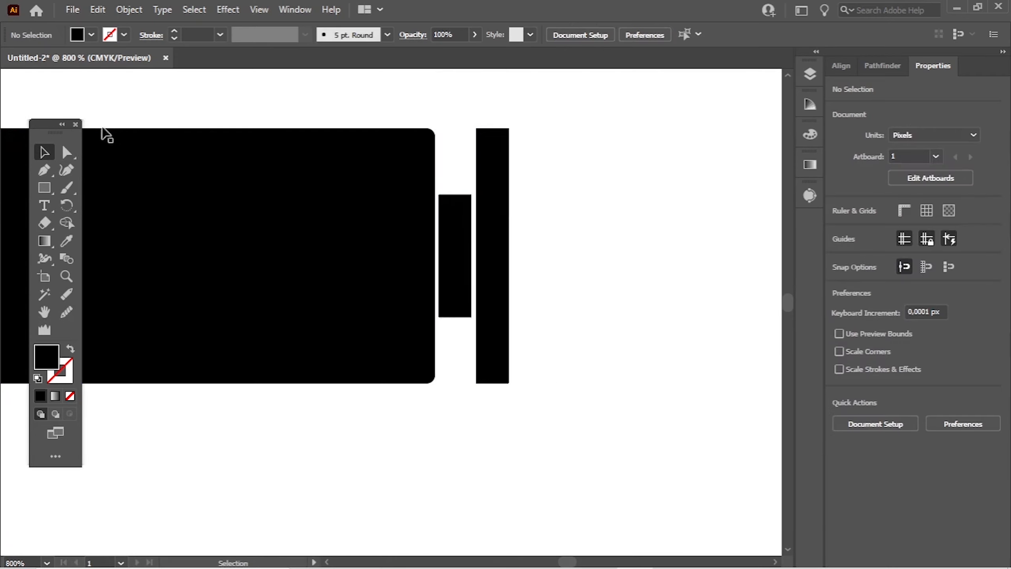
left_click(76, 157)
left_click(456, 262)
scroll(454, 187, "up", 2)
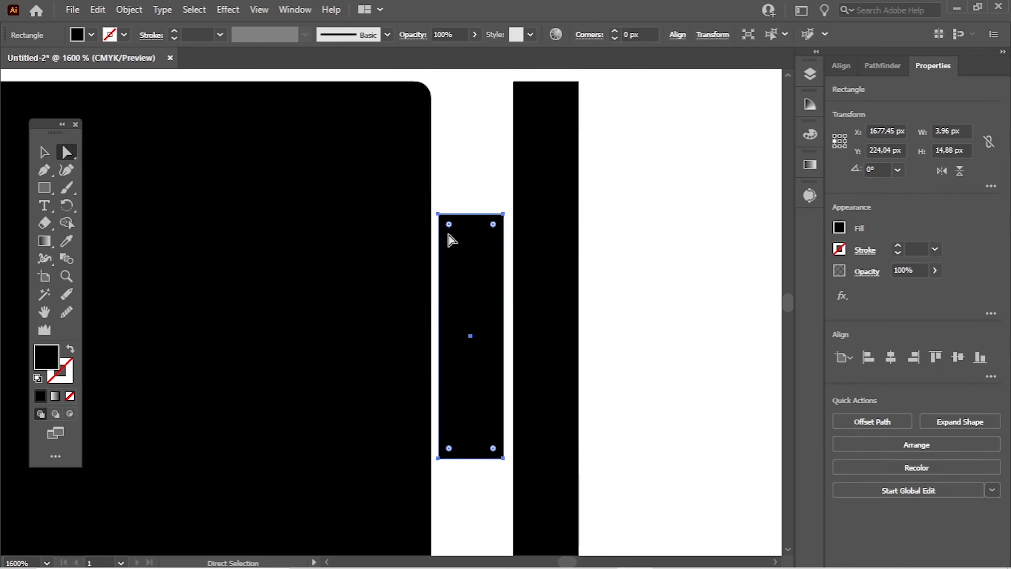
left_click_drag(449, 224, 453, 225)
scroll(569, 235, "down", 2)
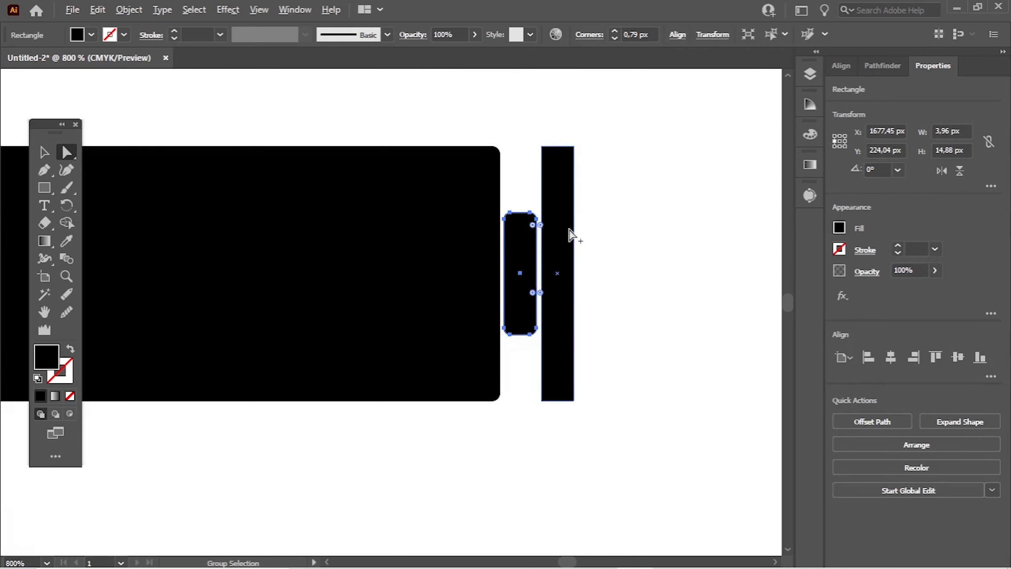
left_click_drag(518, 224, 399, 154)
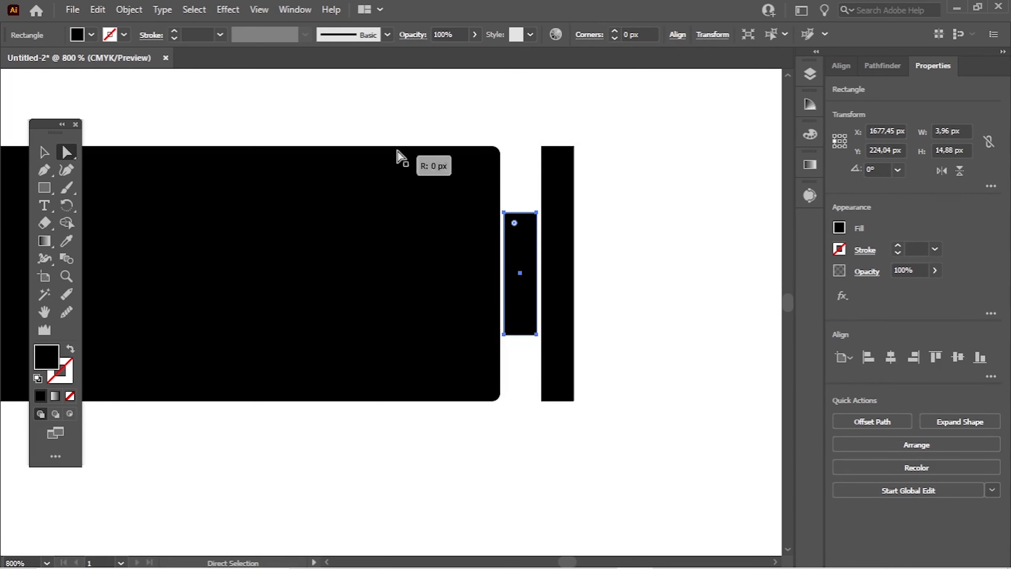
Taper the tall right bar's inner edge to the short bar's height and round the short bar's corners to 0.925 px
left_click(551, 158)
left_click_drag(544, 153, 542, 215)
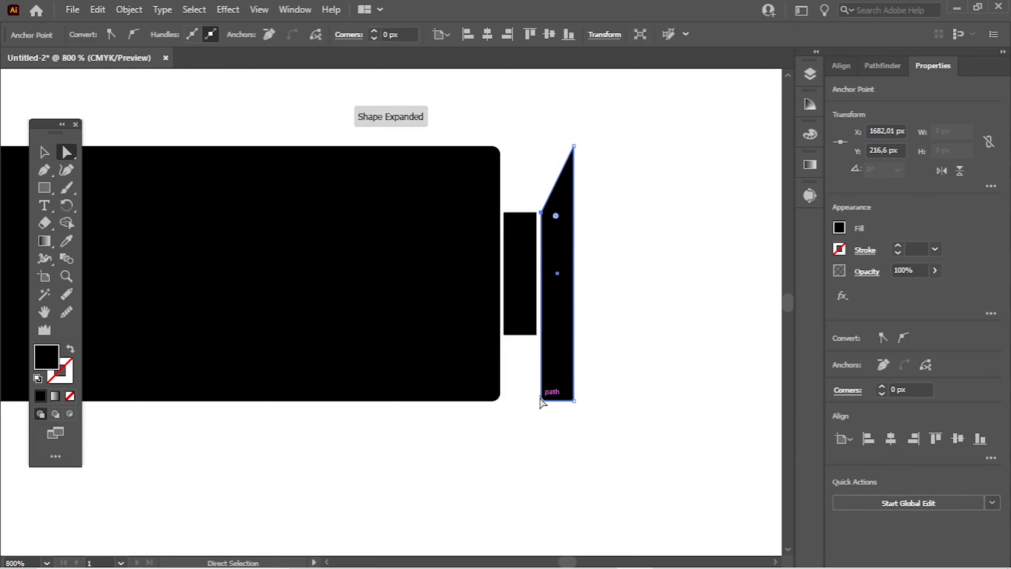
left_click_drag(542, 401, 543, 336)
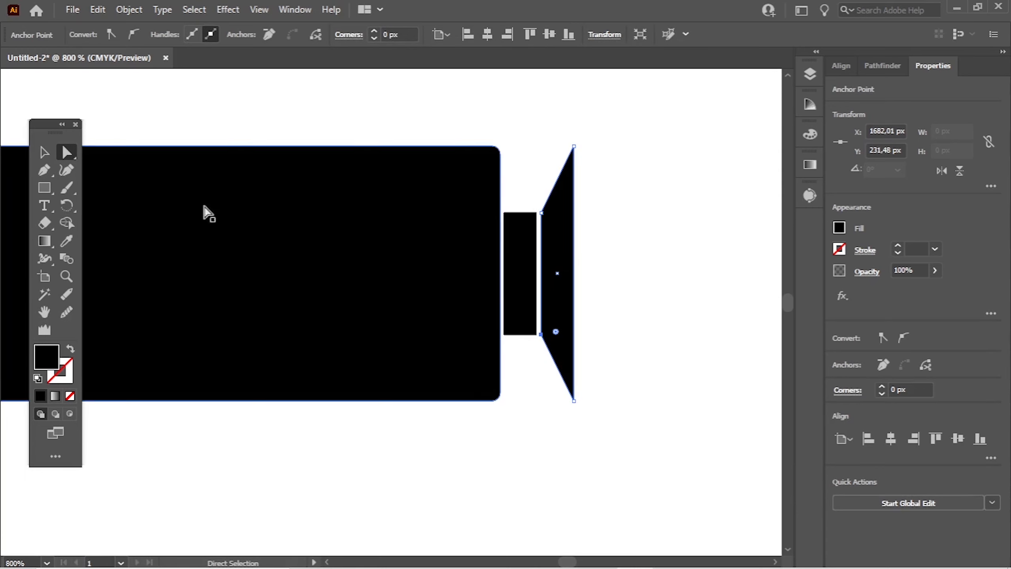
left_click(519, 279)
left_click_drag(514, 228, 512, 228)
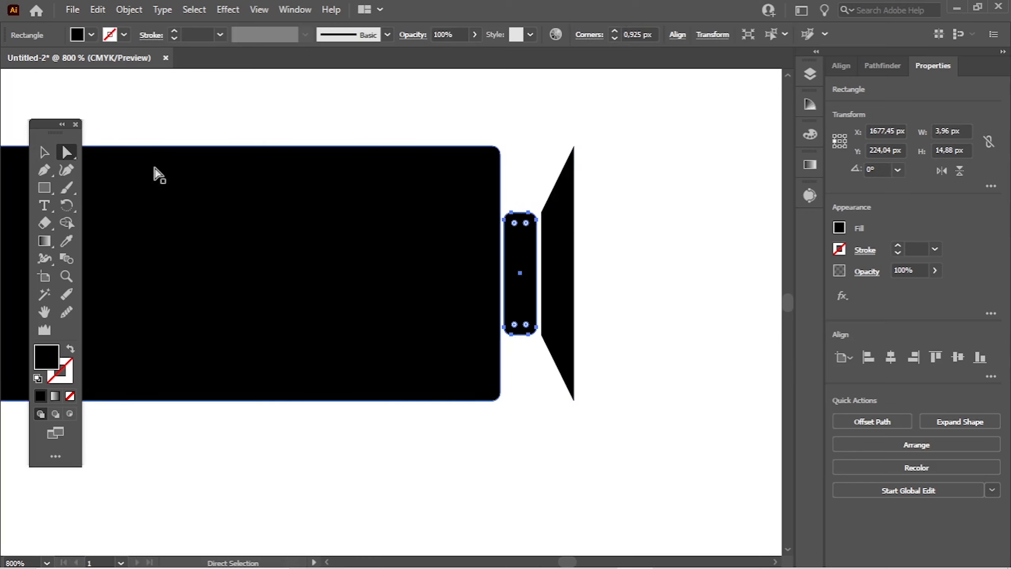
Curve the straight outer edge of the tapered right bar inward into a shallow concave arc
left_click(44, 171)
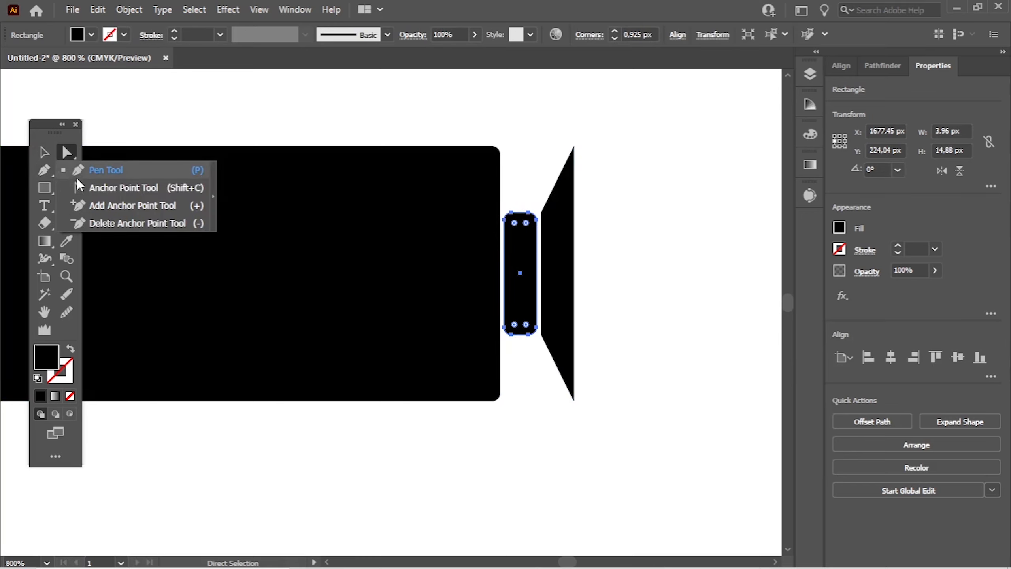
left_click(123, 188)
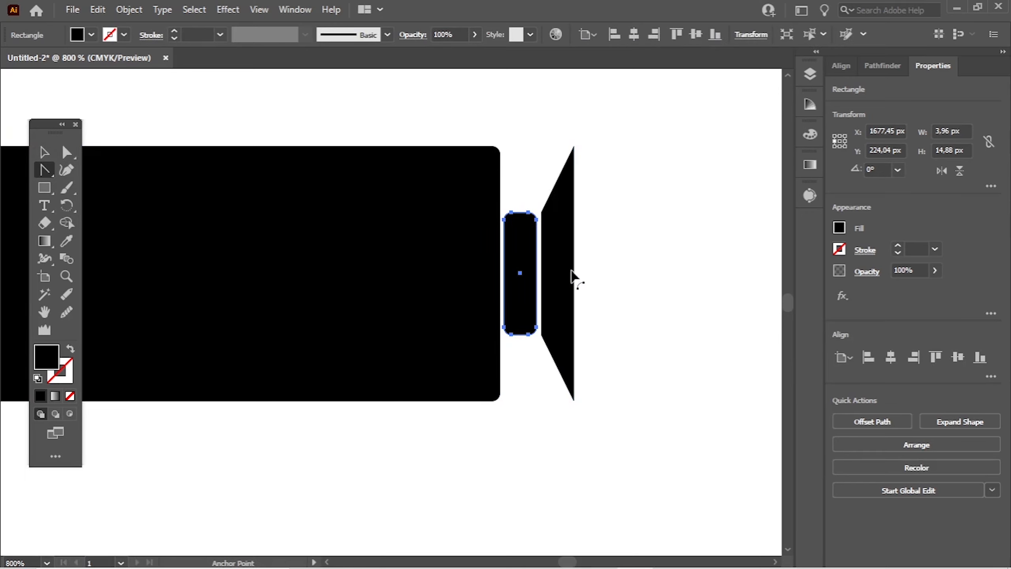
left_click_drag(573, 274, 565, 279)
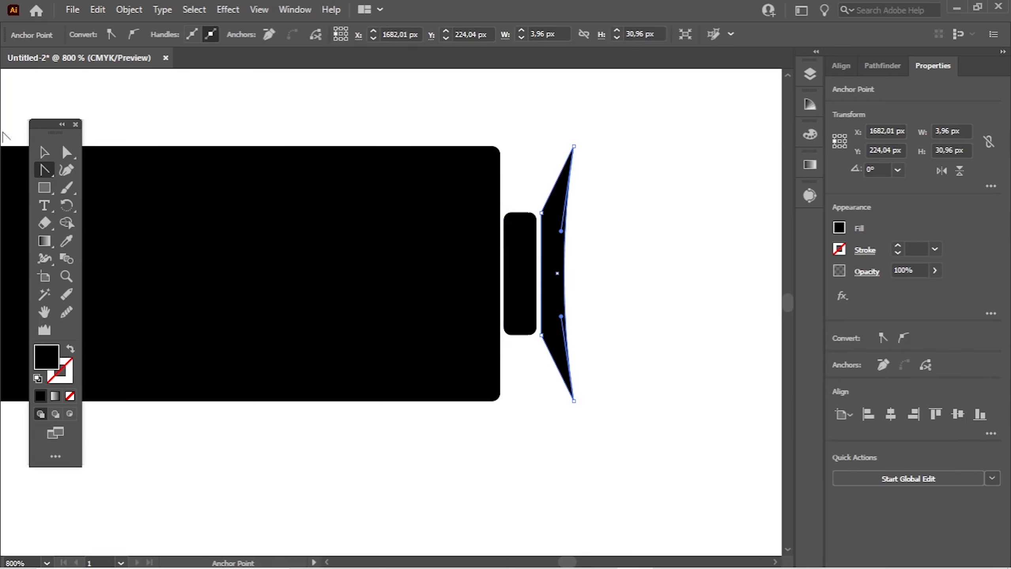
left_click(44, 151)
left_click(289, 130)
Unite the large rectangle and all the bars at both of its ends into one microscope tube
scroll(354, 142, "down", 3)
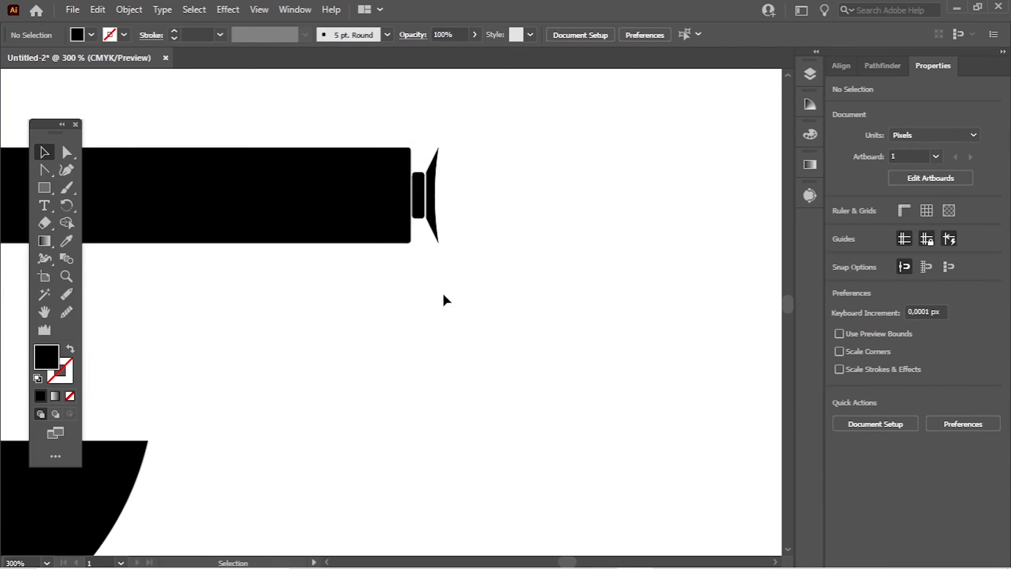
scroll(447, 296, "left", 3)
scroll(522, 303, "up", 3)
left_click_drag(591, 289, 255, 208)
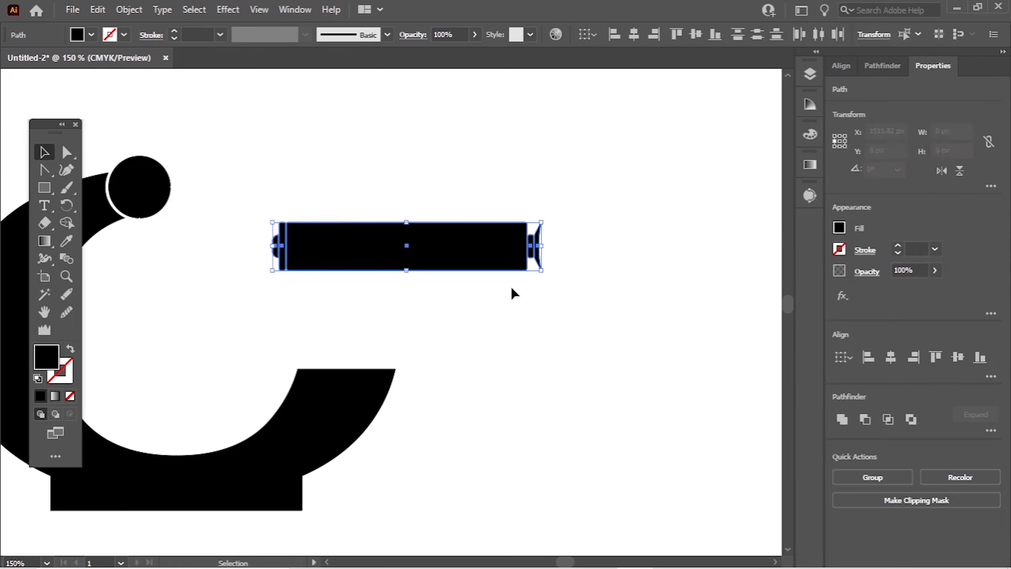
left_click(841, 420)
Rotate the tube to about 134° with the flared eyepiece at the upper end and position it across the pivot circle
left_click_drag(550, 276, 359, 140)
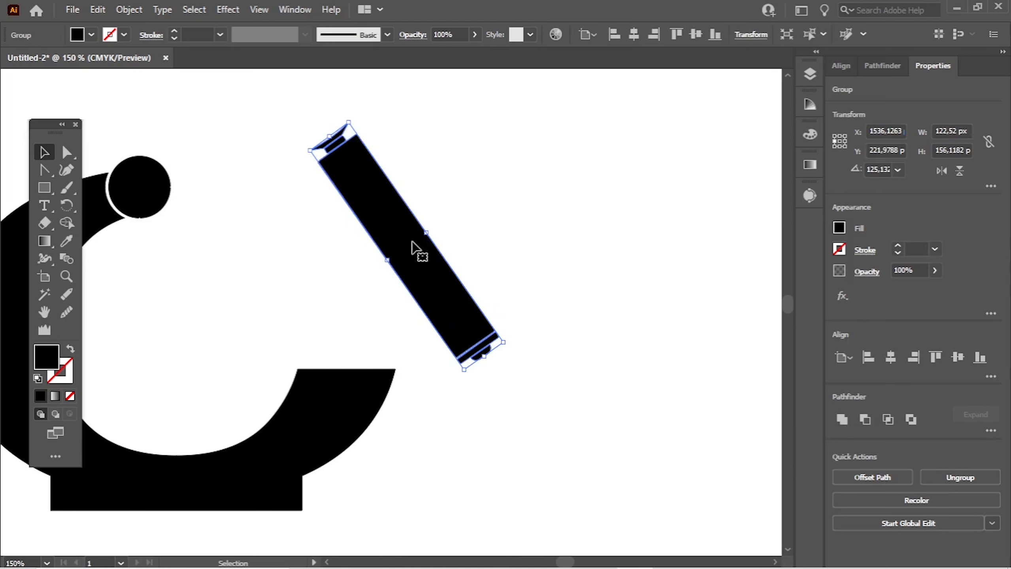
left_click_drag(417, 249, 208, 205)
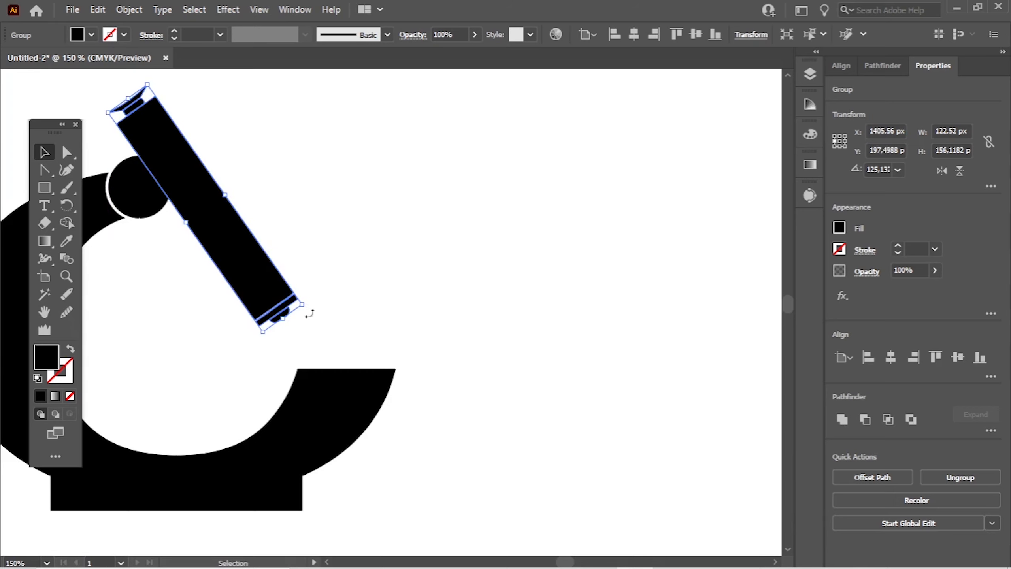
left_click_drag(309, 314, 315, 303)
left_click_drag(237, 230, 236, 227)
left_click_drag(307, 302, 318, 288)
left_click_drag(218, 191, 225, 189)
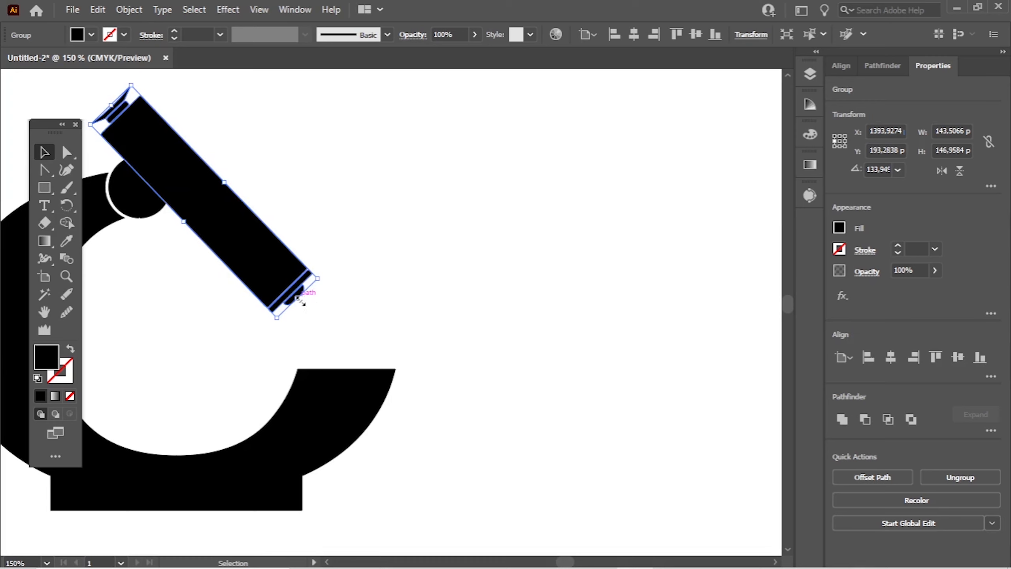
Lengthen the tilted tube slightly at its lower lens end, making it about 157 px wide and 161 px high overall
left_click_drag(300, 301, 318, 321)
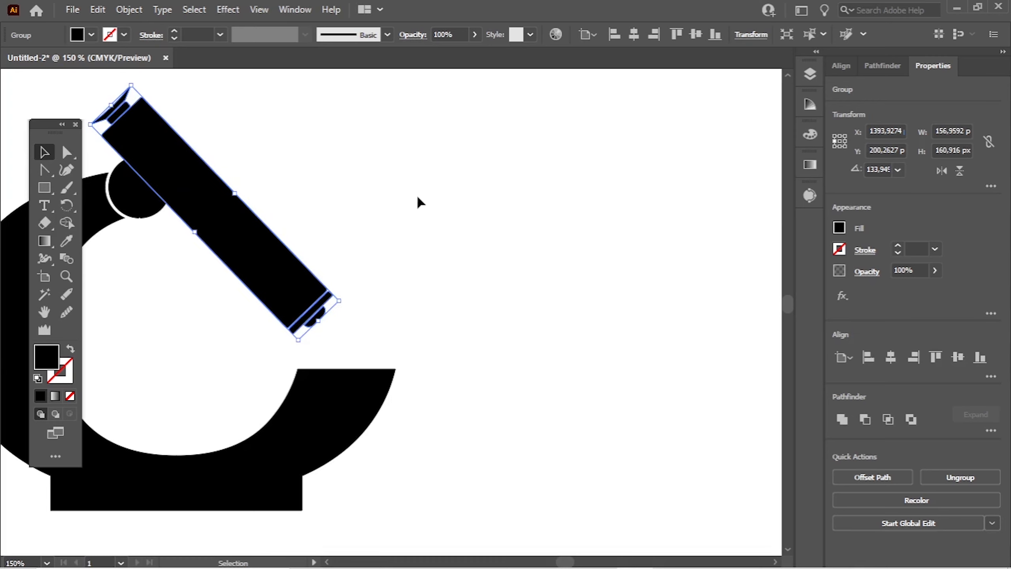
left_click(422, 200)
left_click_drag(241, 152, 136, 269)
scroll(372, 215, "left", 6)
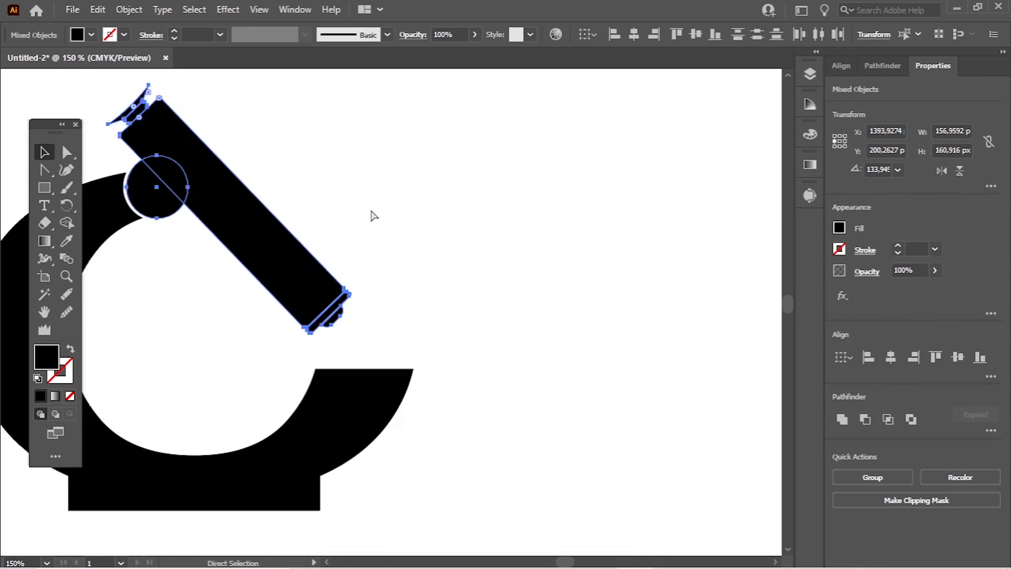
left_click(547, 228)
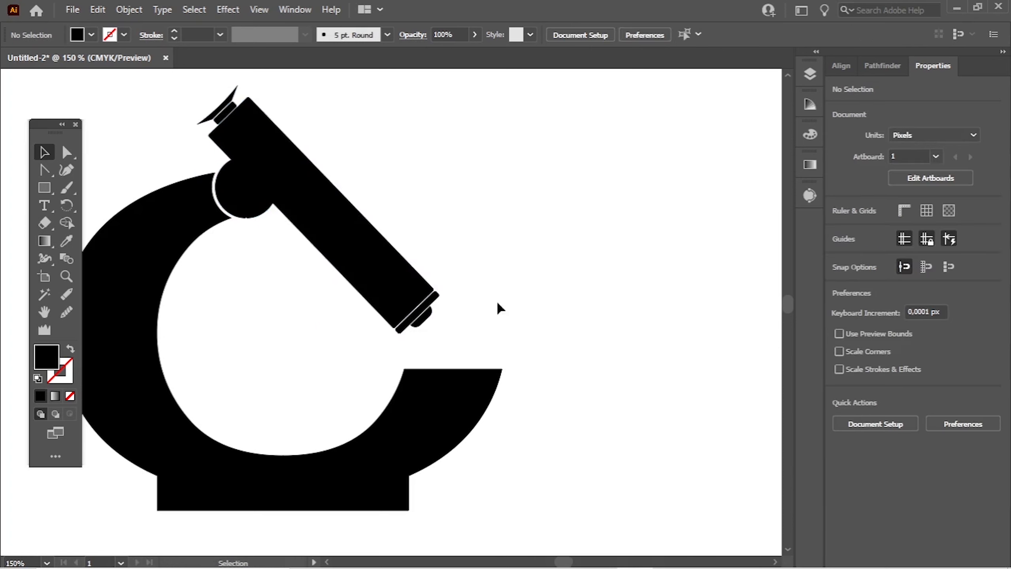
Offset the pivot circle's path by 2 px and cut the offset circle out of the tube to leave a thin gap
left_click(238, 210)
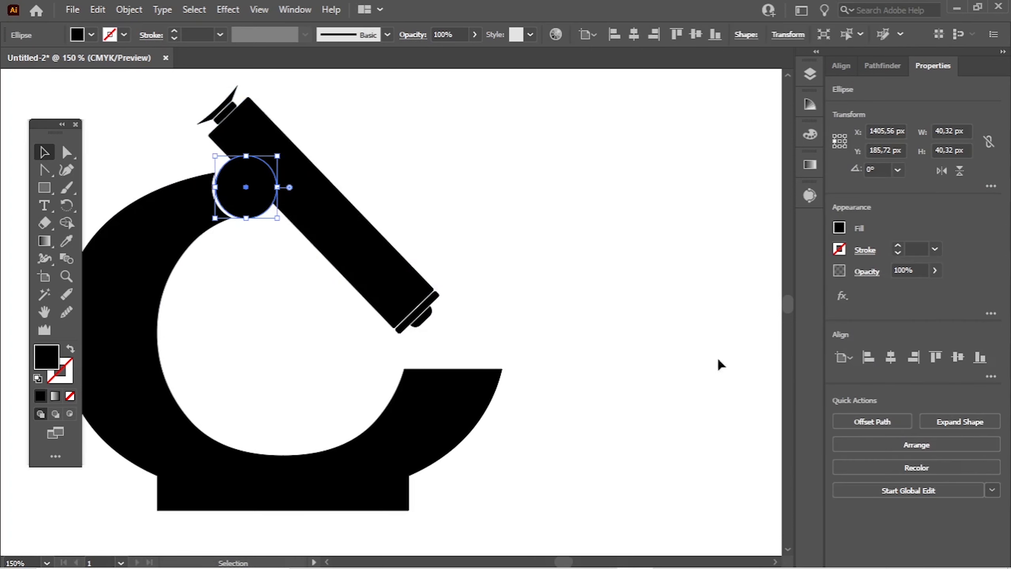
left_click(874, 424)
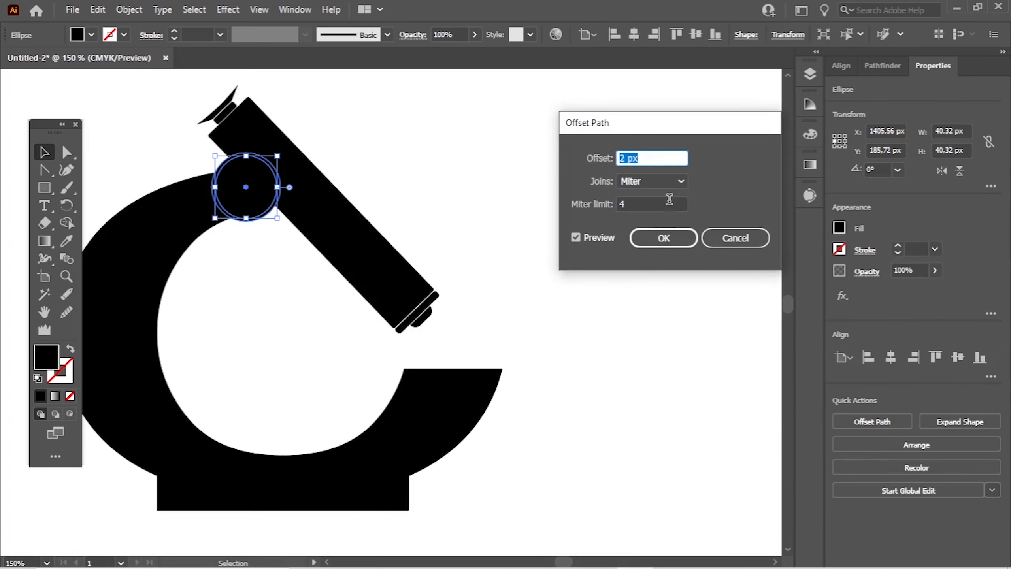
left_click(663, 237)
left_click(388, 259, "shift")
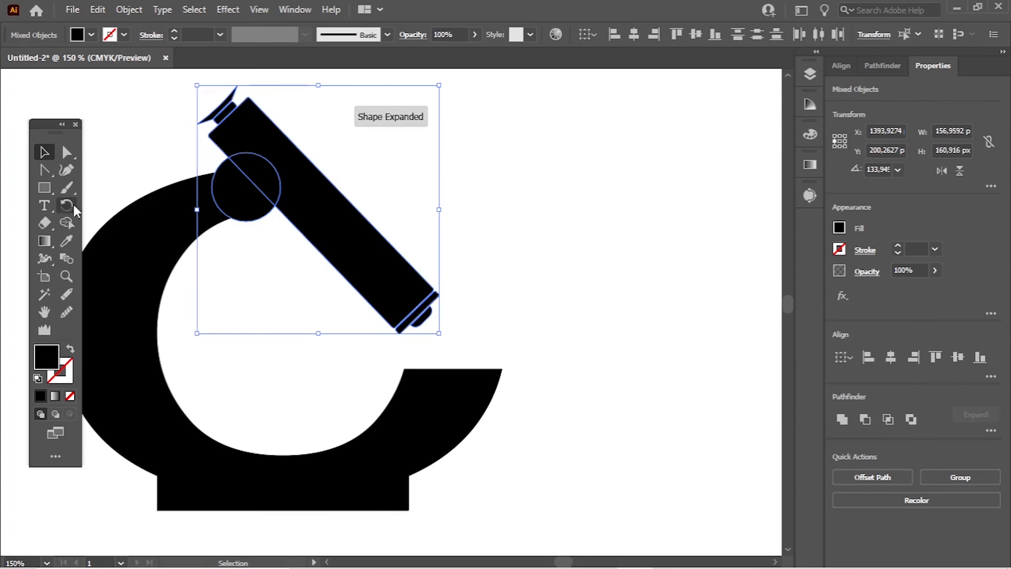
left_click(66, 223)
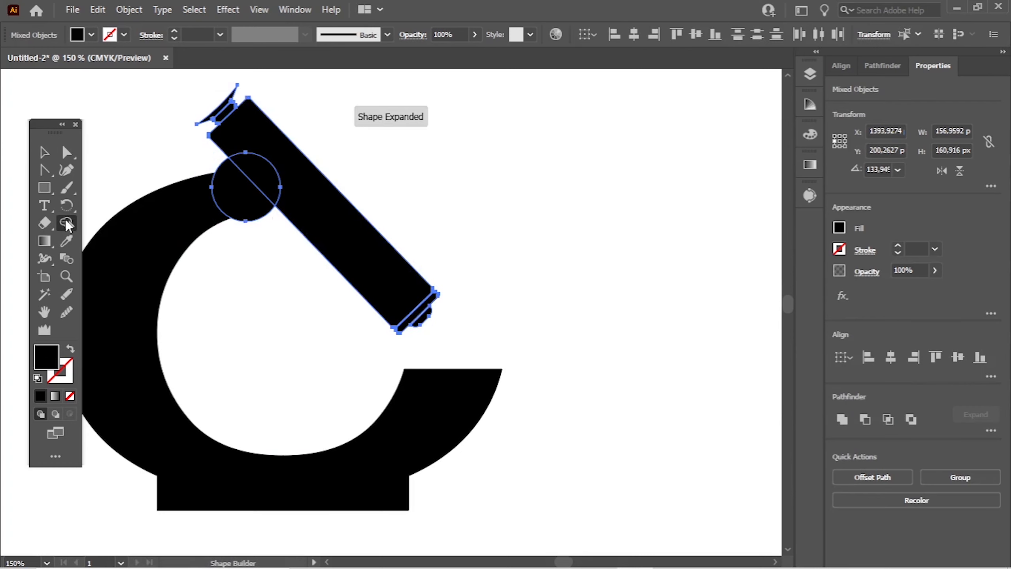
left_click(44, 152)
left_click(513, 129)
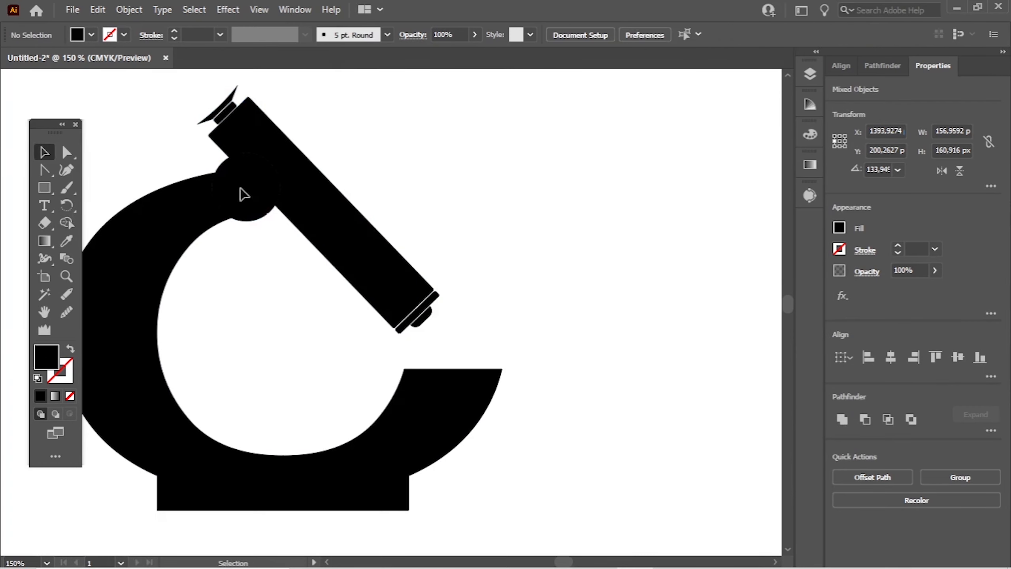
left_click(260, 221)
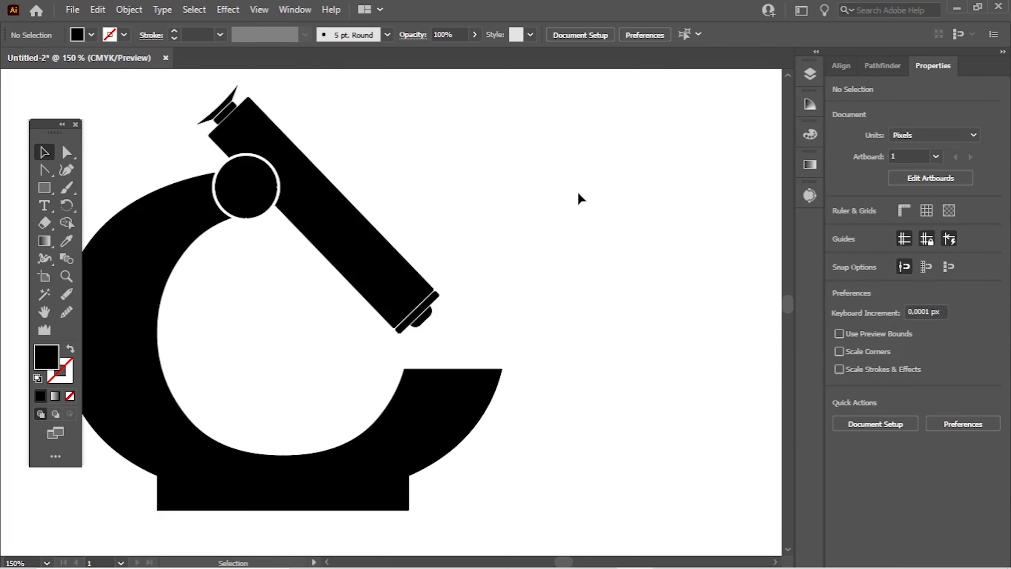
Round the bottom corners of the microscope's base
key("ctrl+minus")
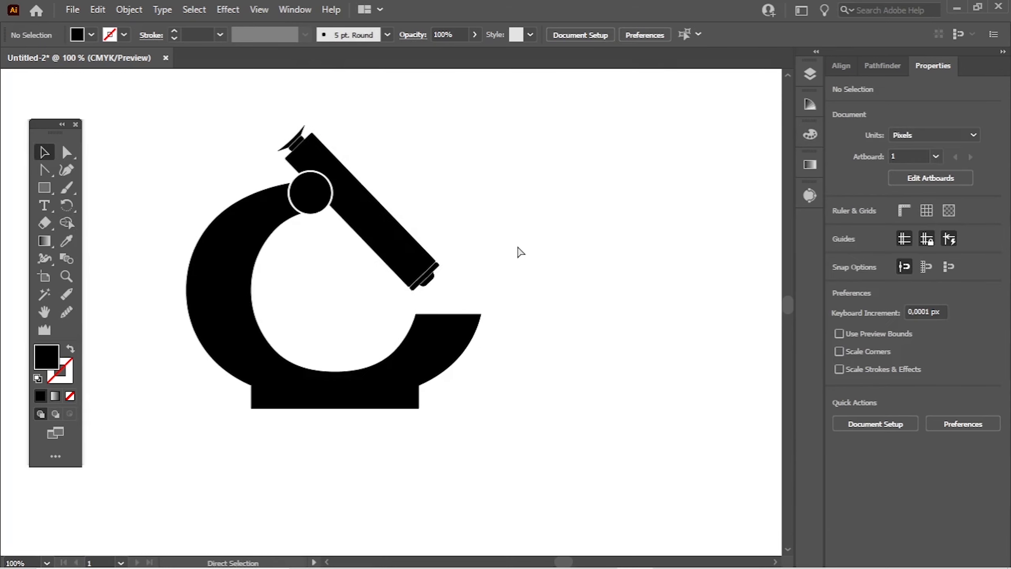
scroll(519, 252, "left", 3)
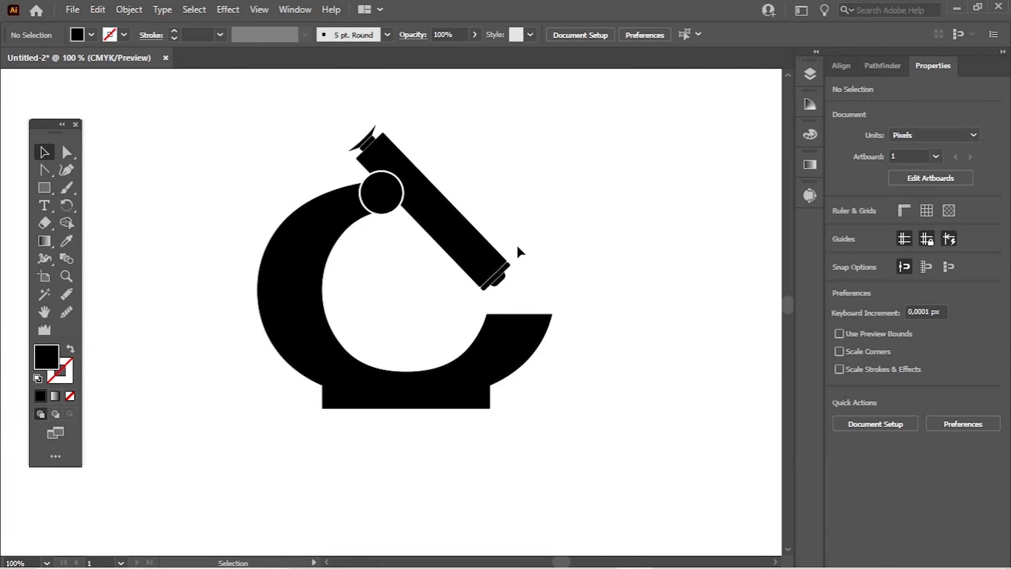
scroll(516, 244, "down", 1)
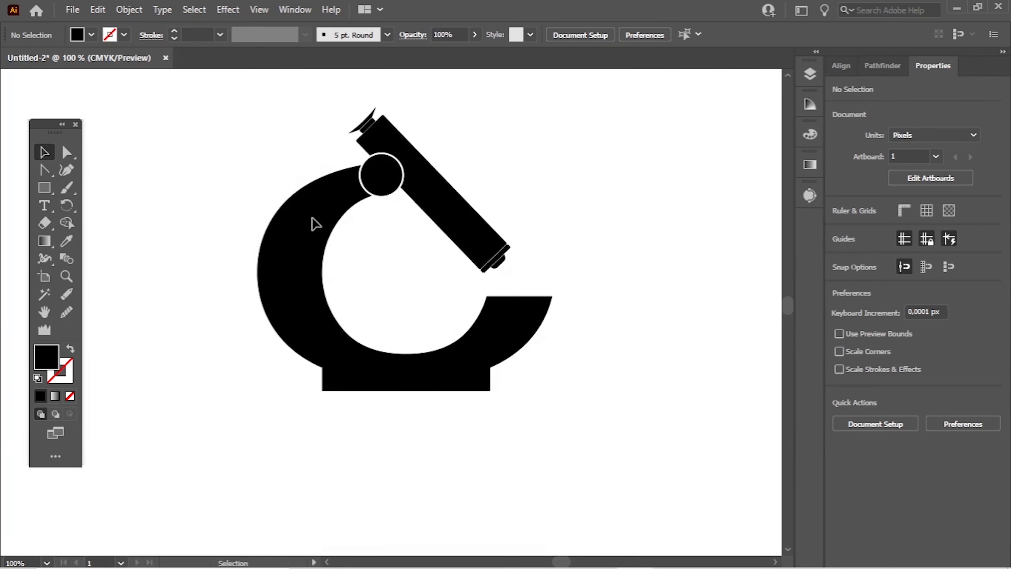
left_click(68, 156)
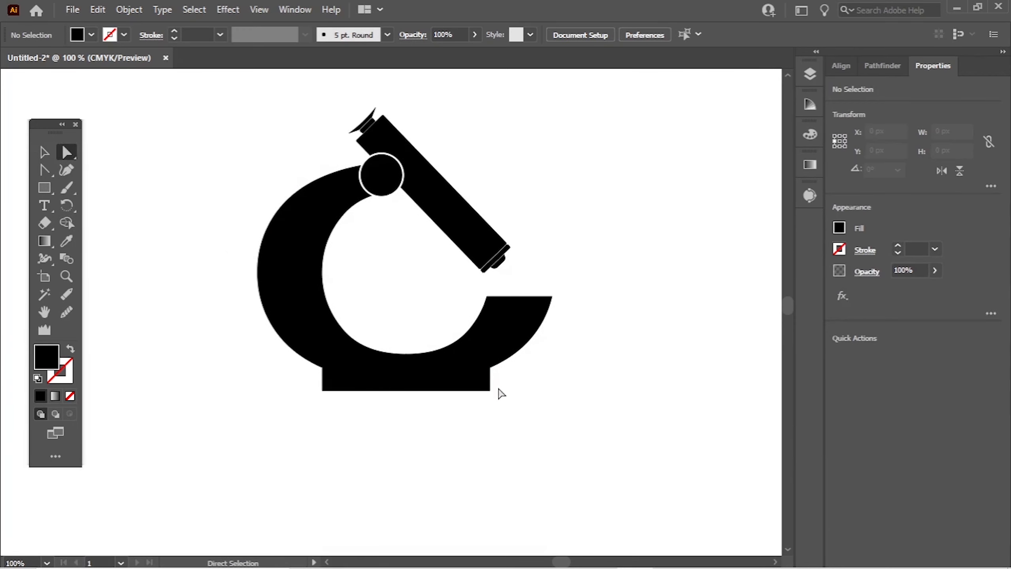
left_click_drag(501, 394, 358, 362)
left_click(536, 385)
Move the whole microscope symbol down onto the O of the LABO lettering
scroll(541, 380, "down", 2)
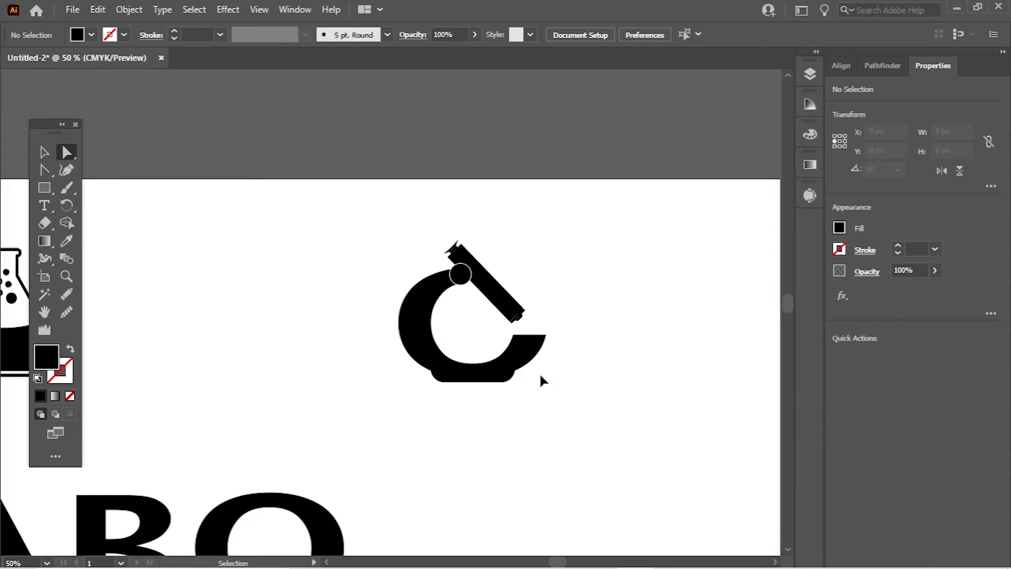
scroll(542, 380, "left", 1)
scroll(557, 381, "down", 3)
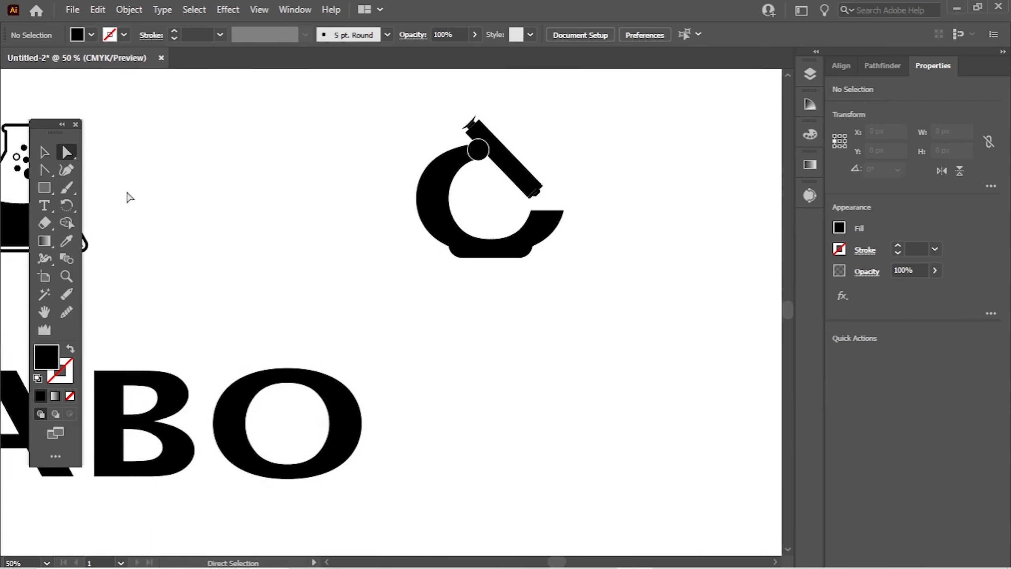
left_click(49, 155)
scroll(572, 278, "down", 1)
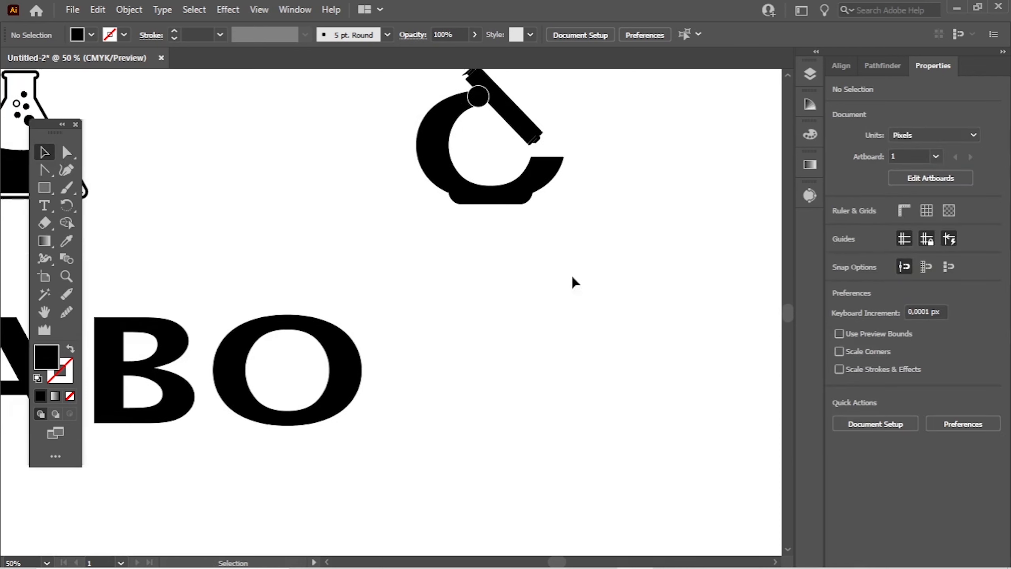
left_click_drag(582, 244, 405, 90)
left_click_drag(445, 149, 431, 368)
scroll(676, 350, "down", 3)
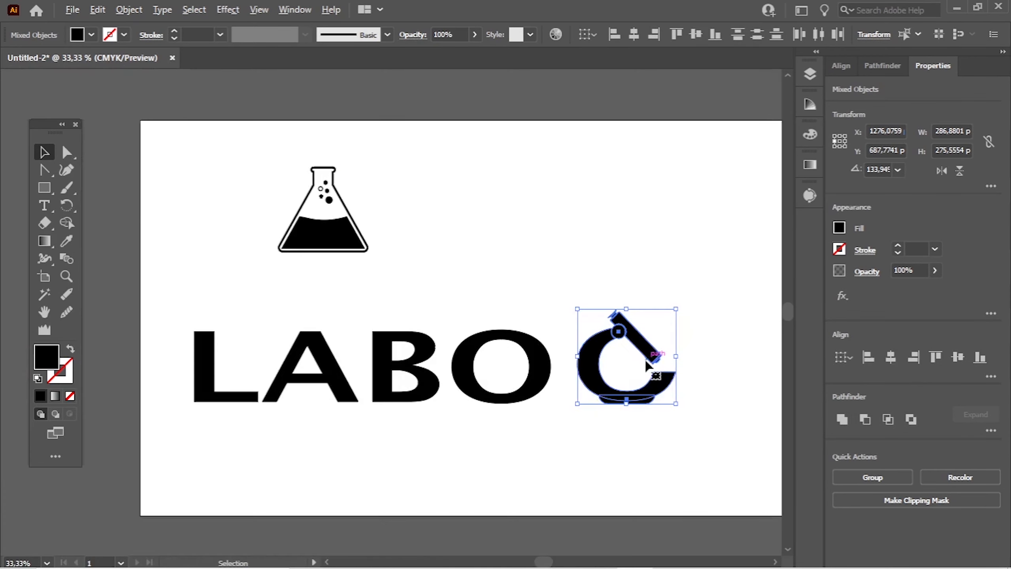
scroll(576, 438, "left", 4)
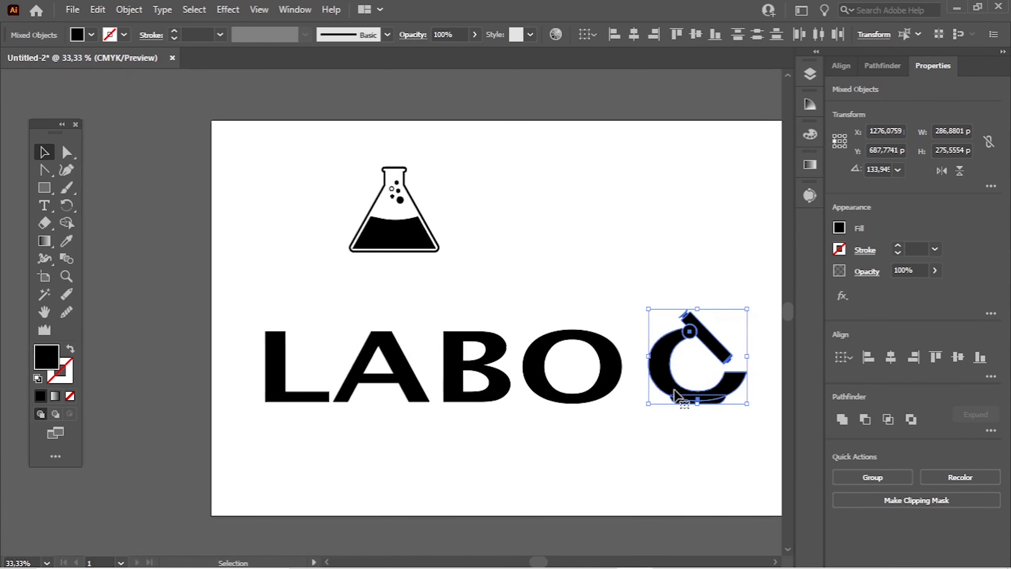
left_click_drag(674, 394, 546, 382)
left_click(638, 350)
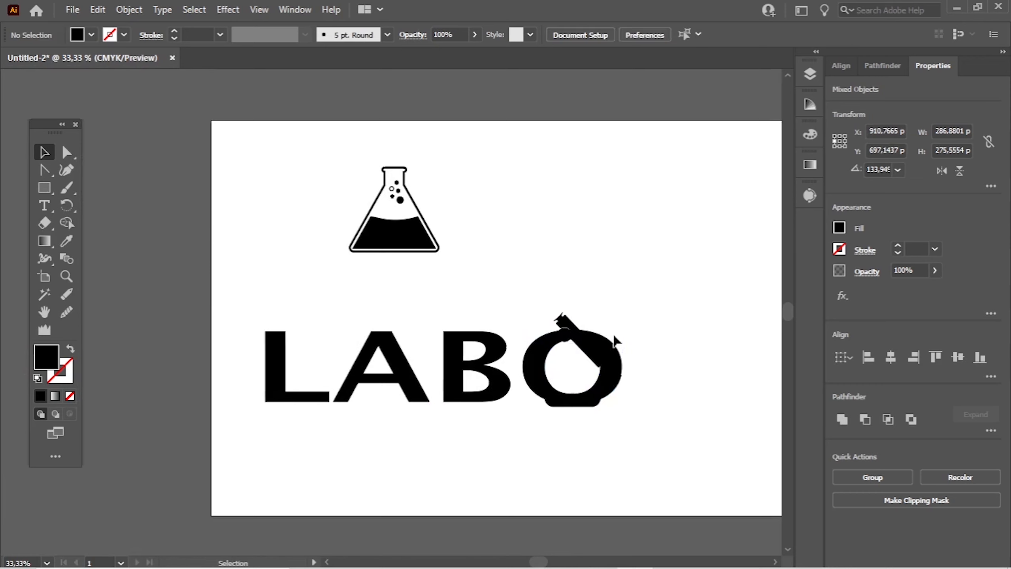
Move the original O and A to the blank area above the lettering and place the flask between the L and B
left_click_drag(611, 345, 677, 182)
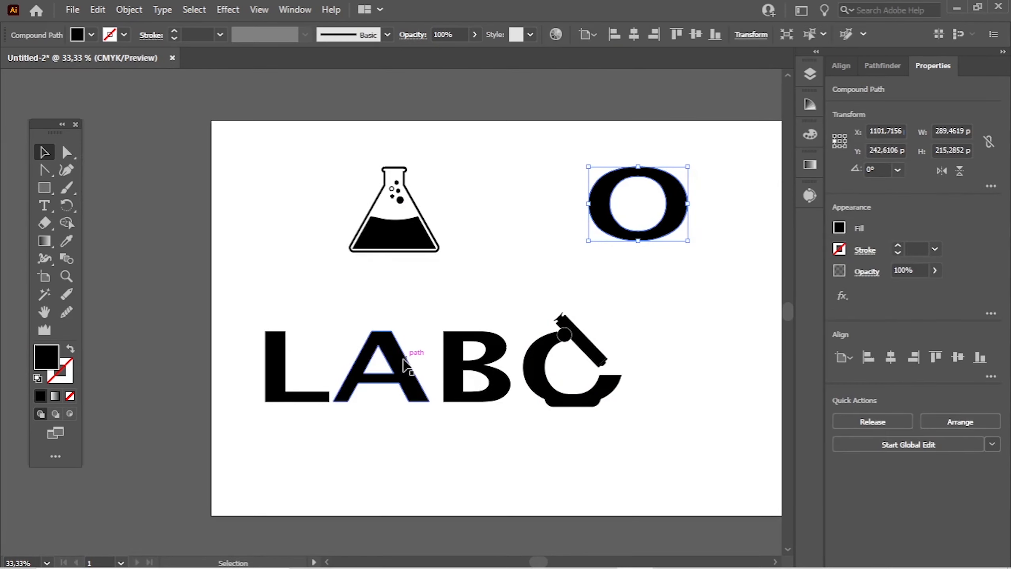
left_click_drag(406, 355, 656, 192)
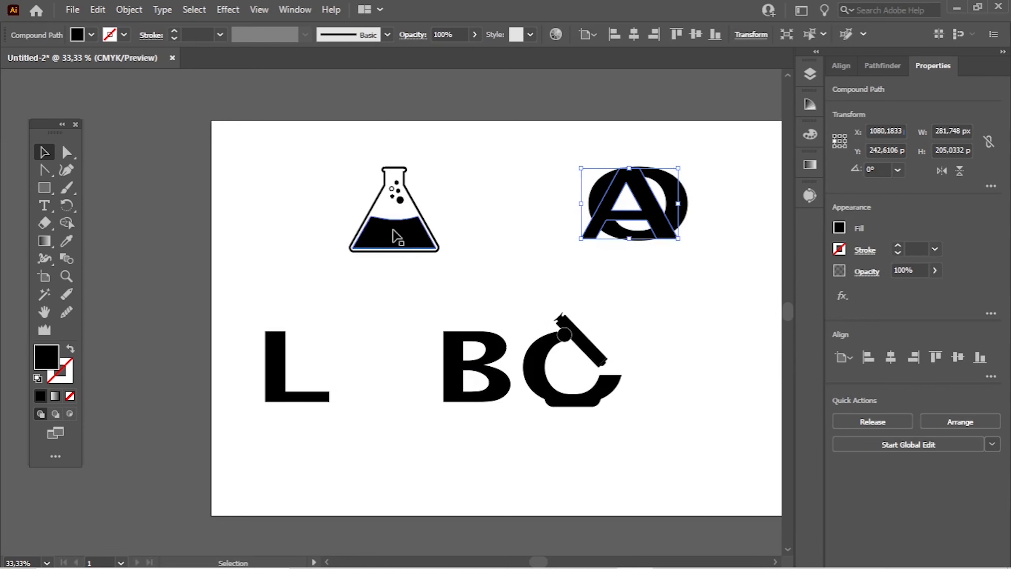
left_click_drag(397, 234, 396, 389)
key("ctrl+plus")
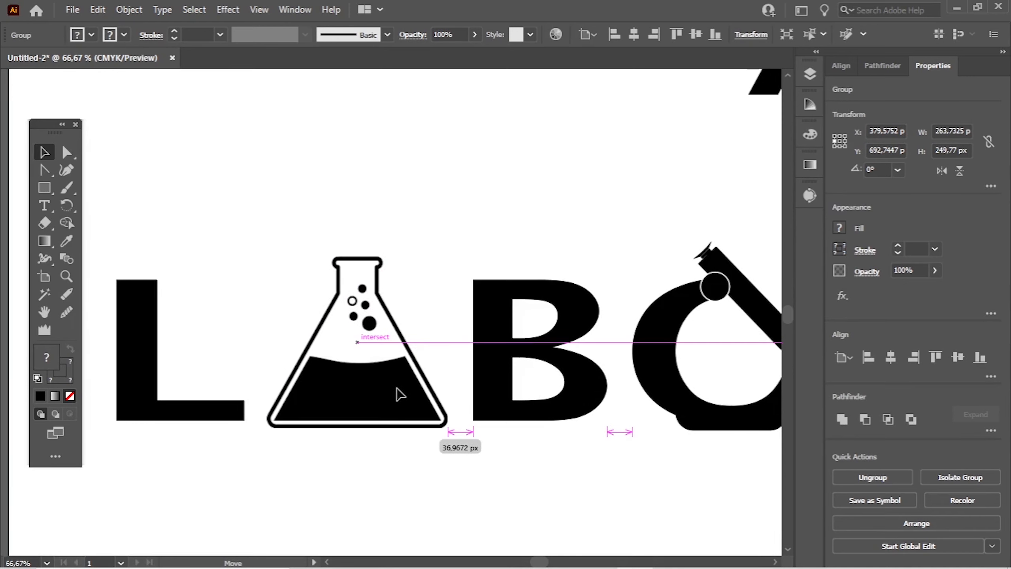
left_click_drag(434, 421, 434, 420)
left_click(609, 435)
Add a line of placeholder text below the logo lettering and enlarge it to about 62 pt
key("ctrl+minus")
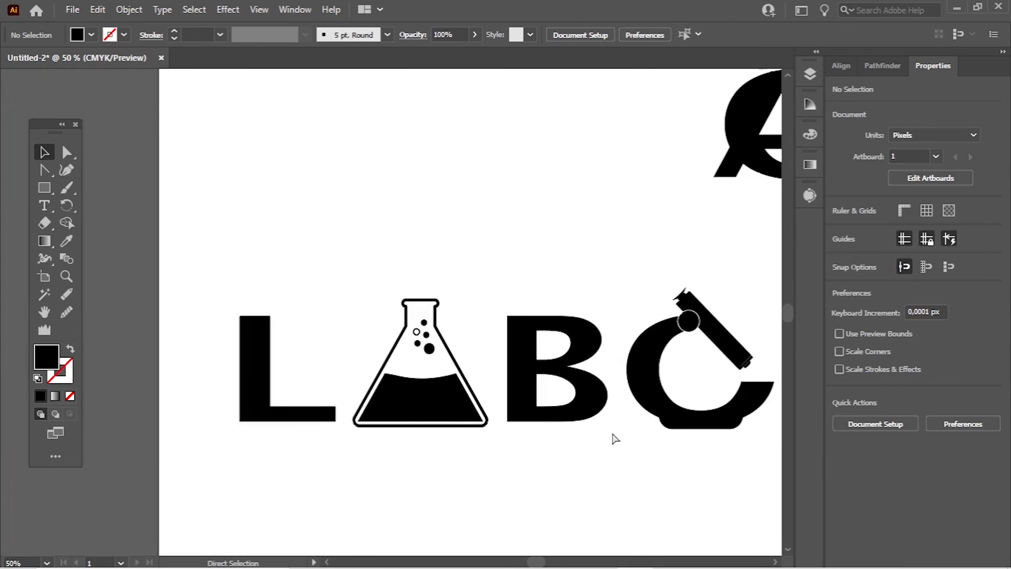
scroll(614, 440, "left", 2)
scroll(616, 443, "down", 3)
scroll(644, 399, "left", 3)
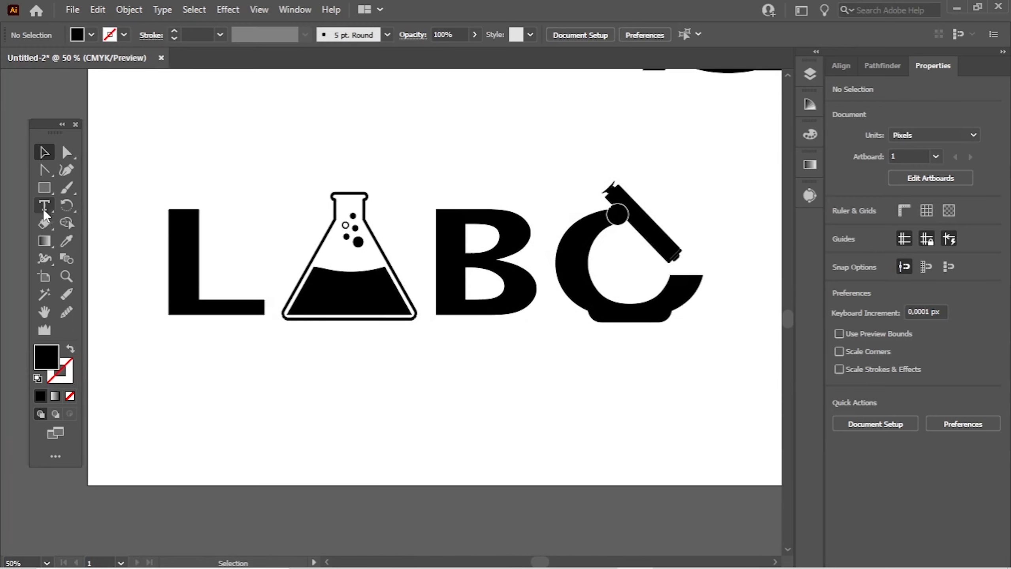
left_click(44, 205)
left_click(229, 354)
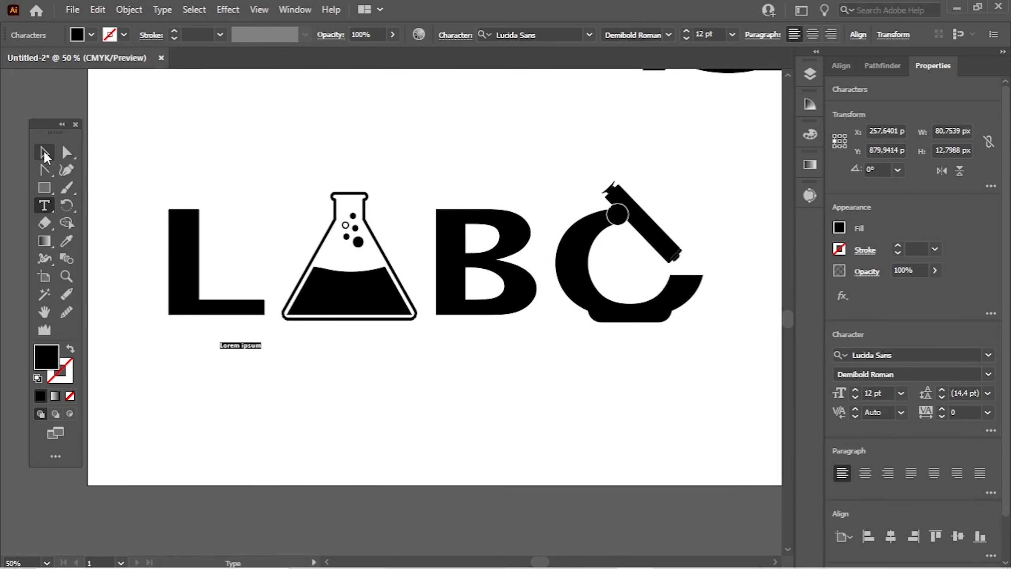
left_click(45, 154)
left_click_drag(261, 352, 219, 361)
Replace the placeholder line below the logo with the text "Laboratory Analysis Center"
left_click(52, 206)
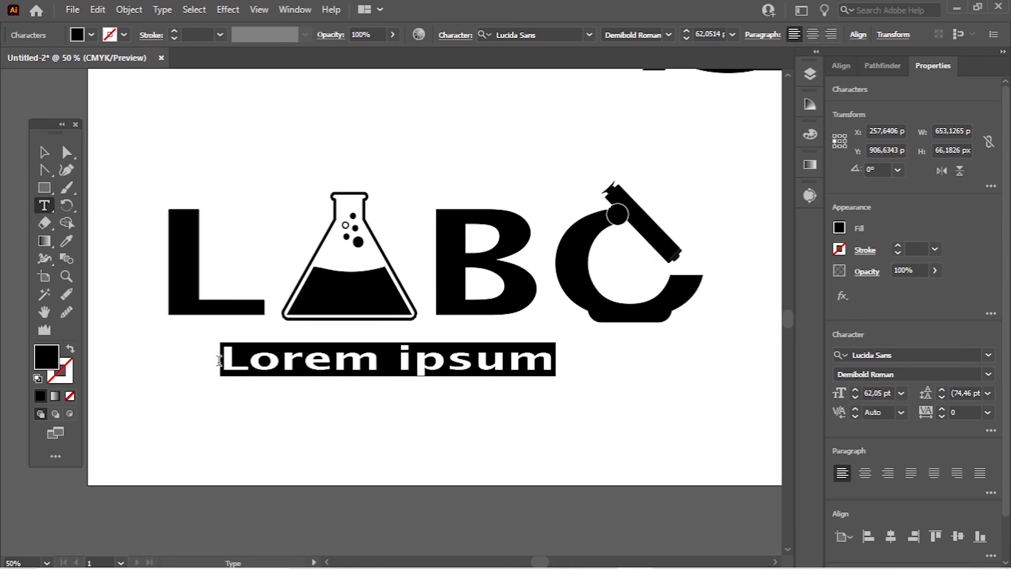
type("L")
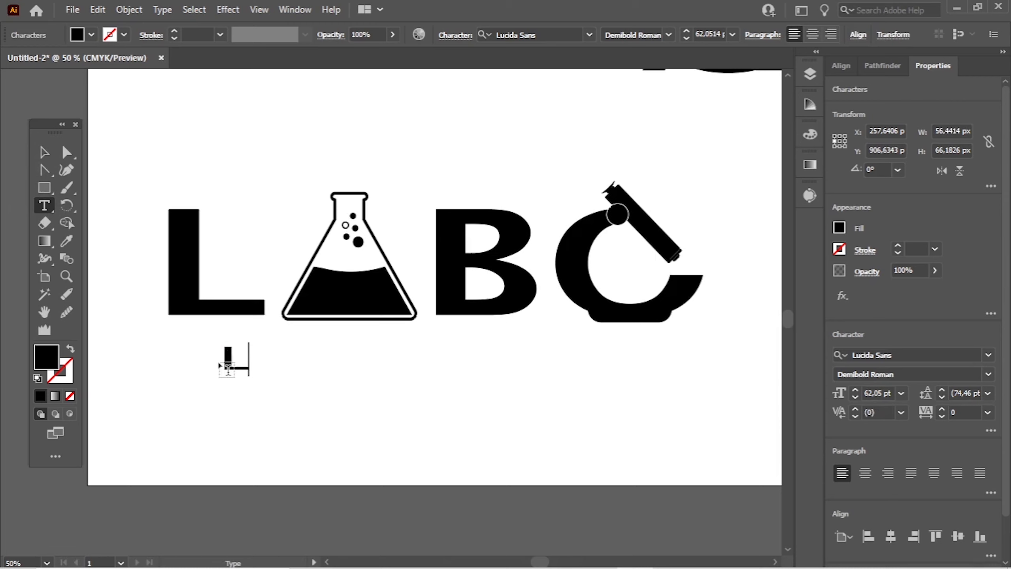
type("abo")
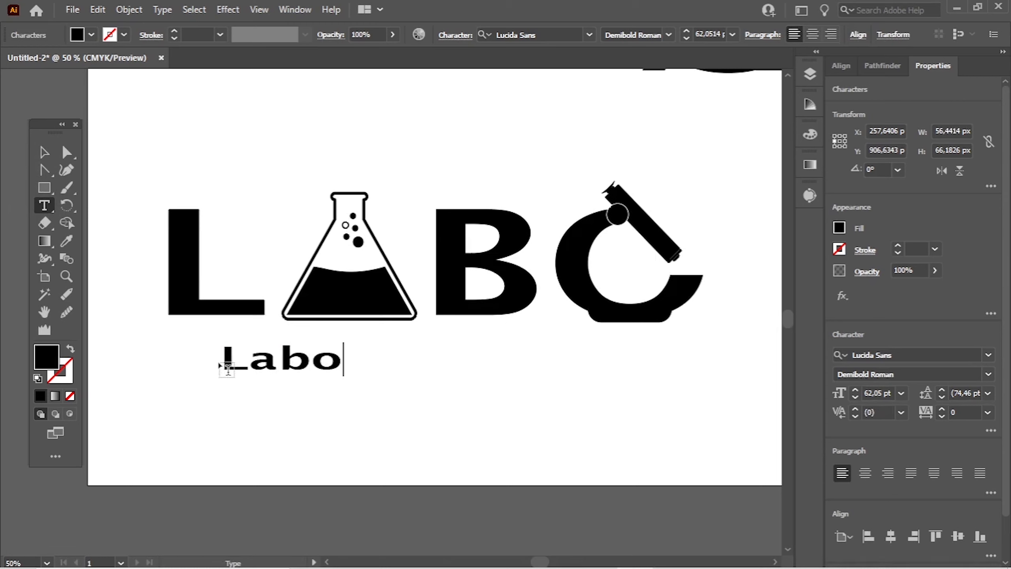
type("ratory")
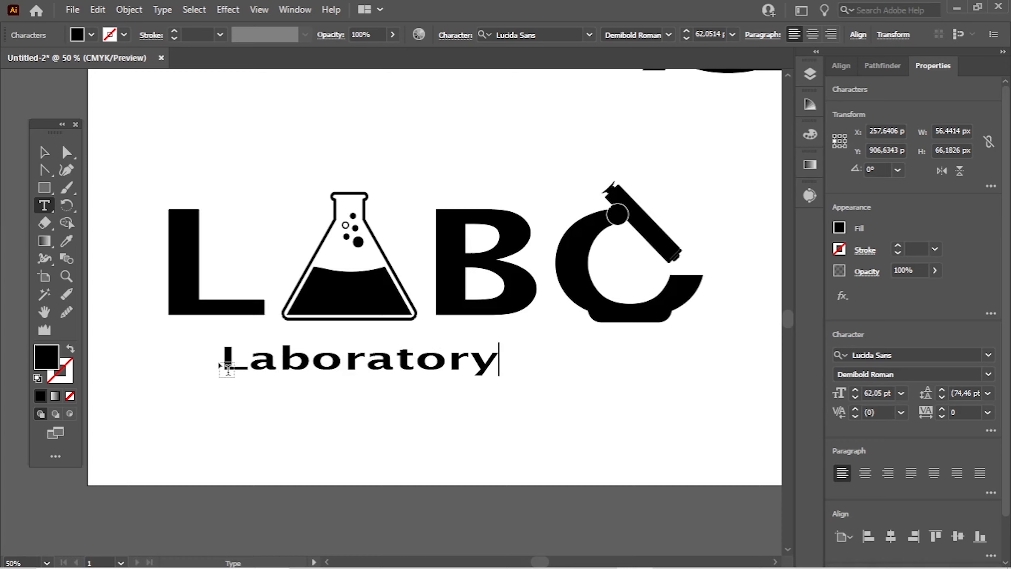
type(" A")
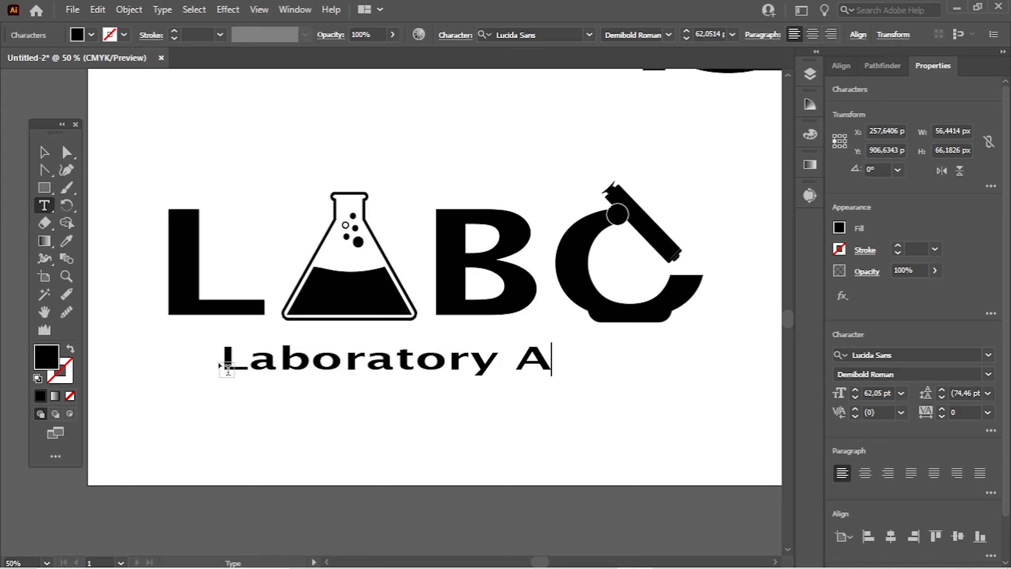
type("nal")
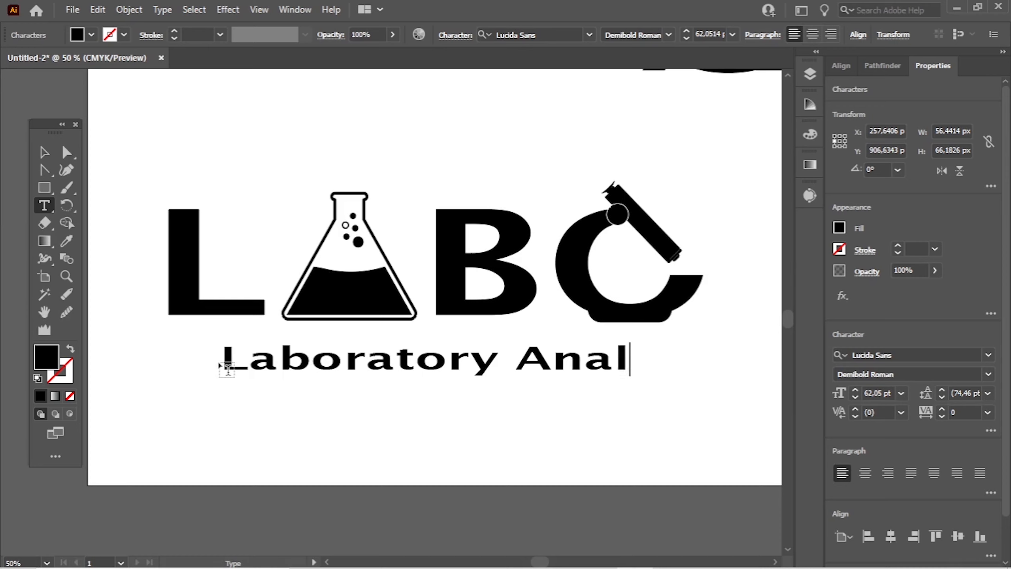
type("ys")
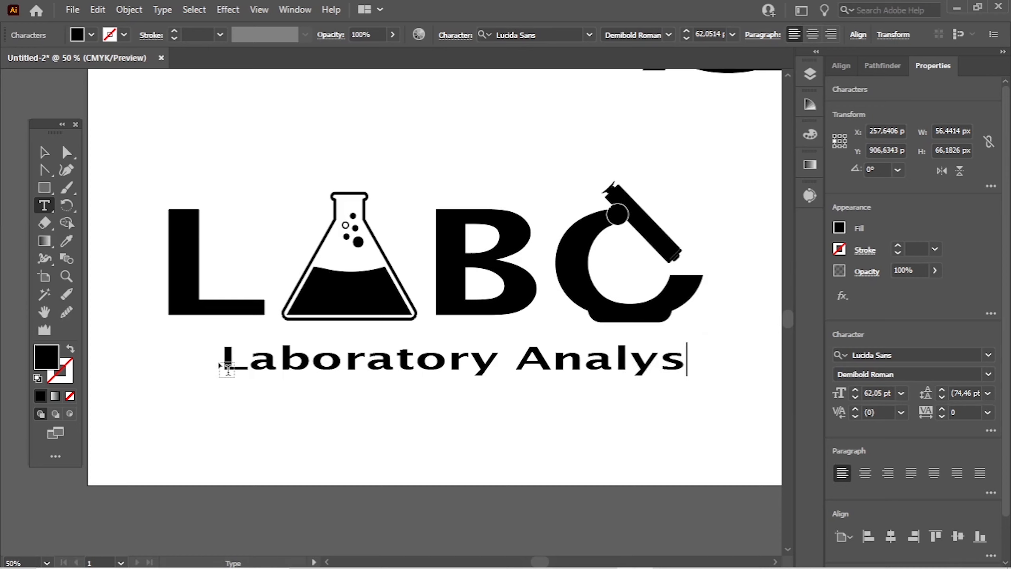
type("is C")
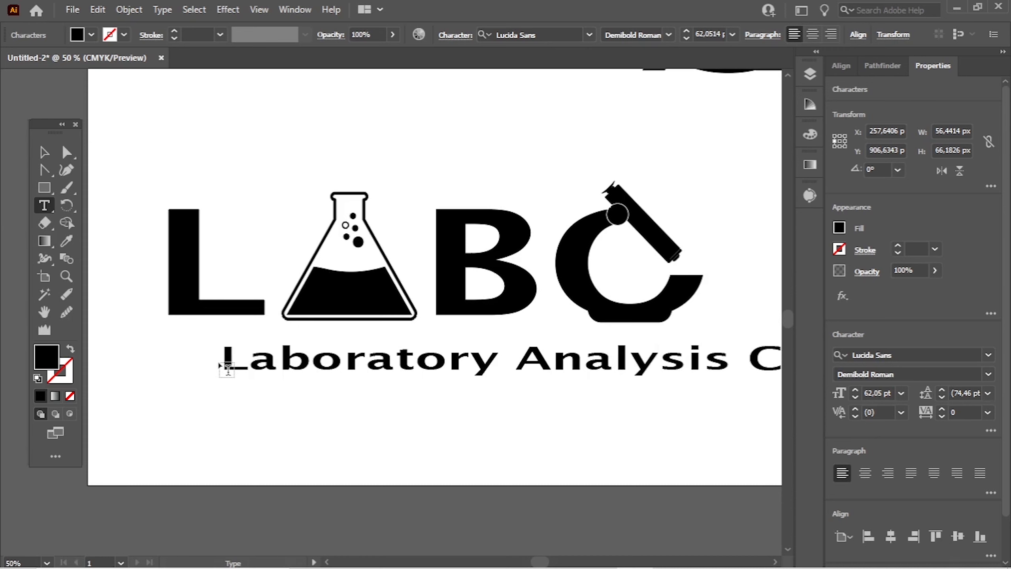
scroll(220, 351, "down", 1)
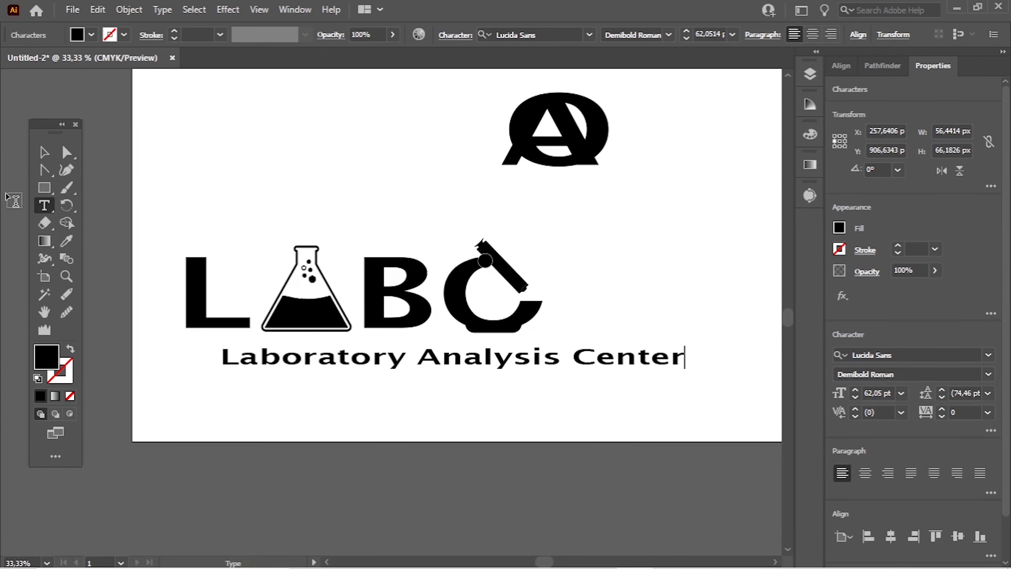
key("Escape")
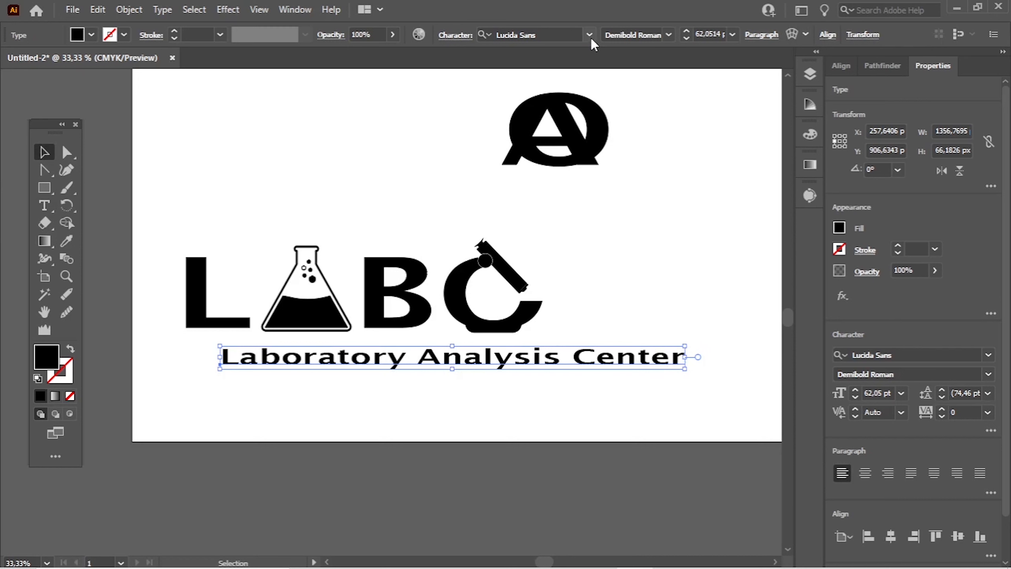
Set the font of the "Laboratory Analysis Center" line to Agency FB Regular
left_click(591, 38)
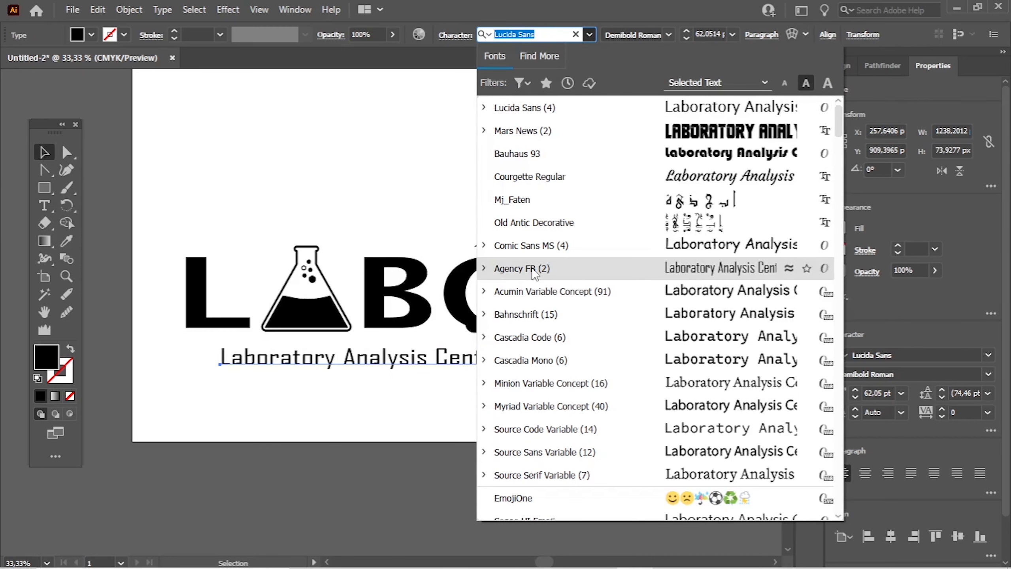
left_click(484, 270)
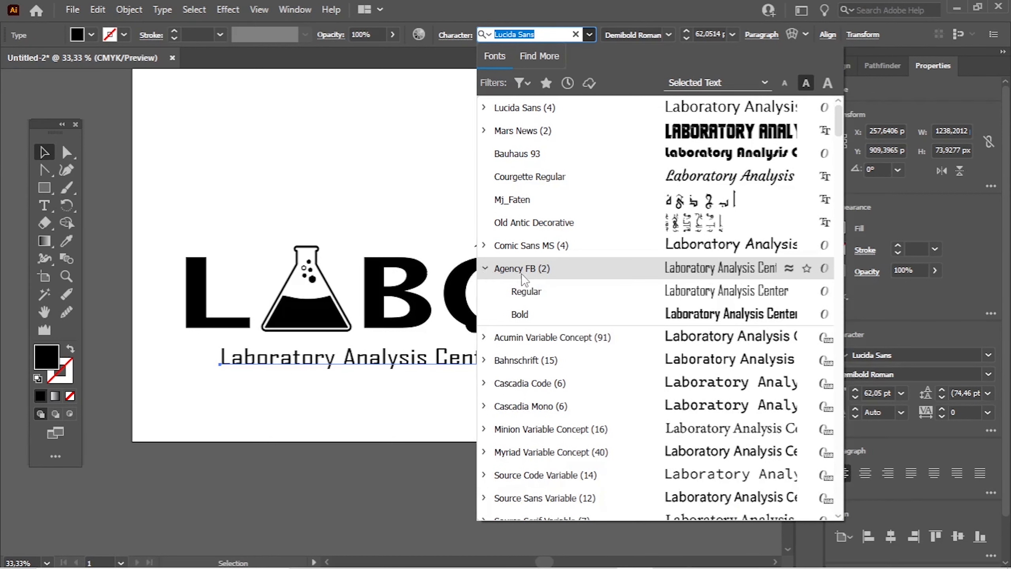
left_click(674, 299)
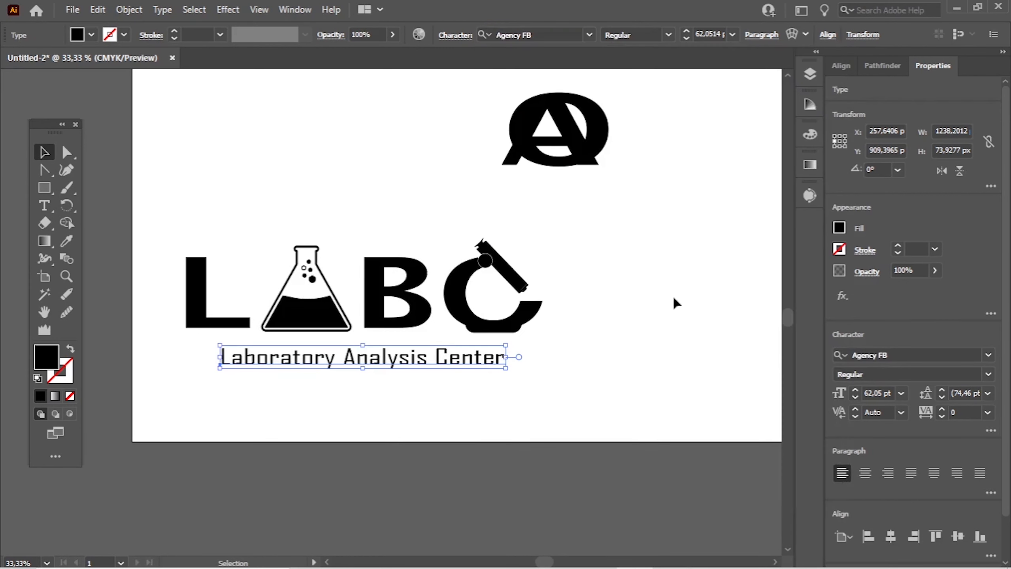
Delete the spare A and O above the lettering and move the whole logo toward the centre of the artboard
left_click(523, 140)
key("Delete")
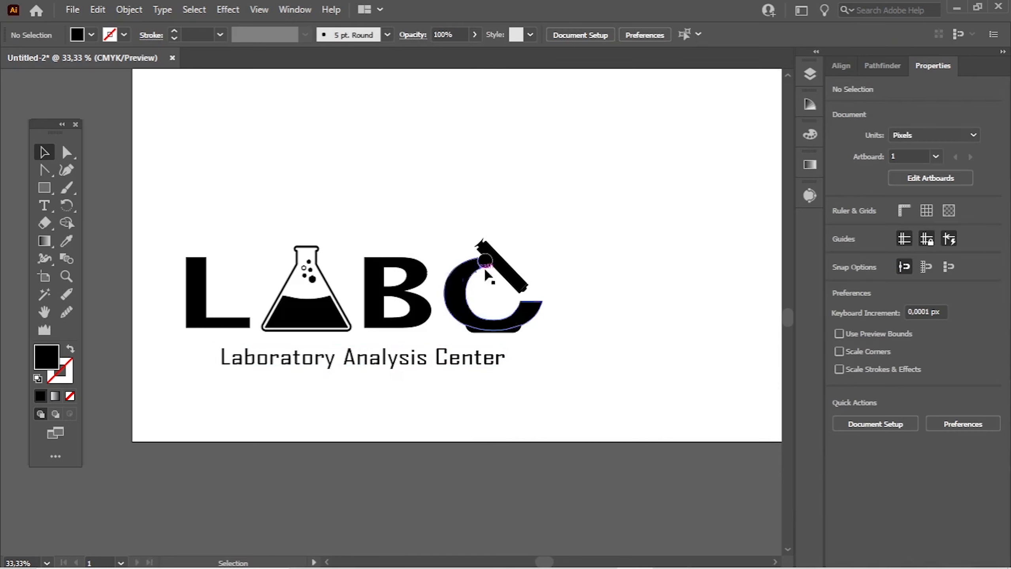
left_click_drag(569, 406, 123, 217)
left_click_drag(322, 325, 435, 216)
scroll(363, 339, "right", 5)
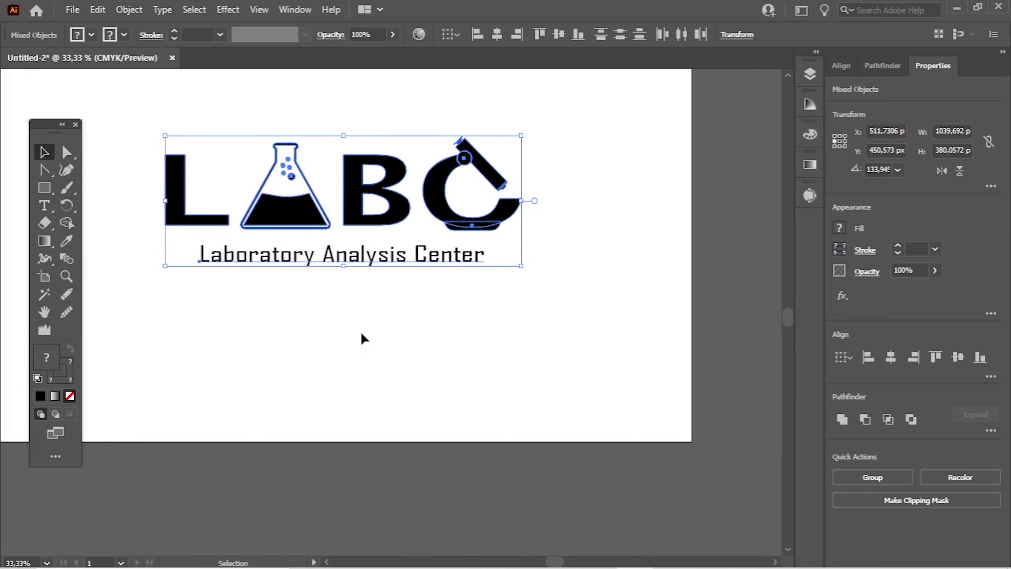
left_click(345, 307)
Shrink the tagline to about 32 pt and align its start with the left edge of the L
left_click_drag(335, 259, 319, 244)
left_click_drag(458, 251, 401, 250)
left_click_drag(319, 252, 309, 250)
Increase the tagline's tracking to 199 so it spans the full width of the LABO lettering
scroll(956, 408, "up", 5)
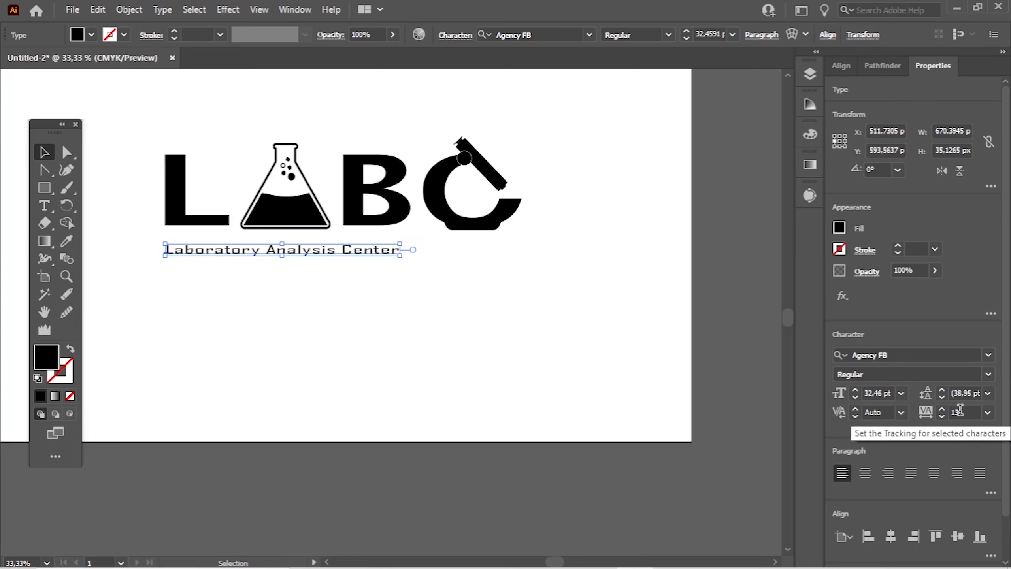
scroll(960, 409, "up", 6)
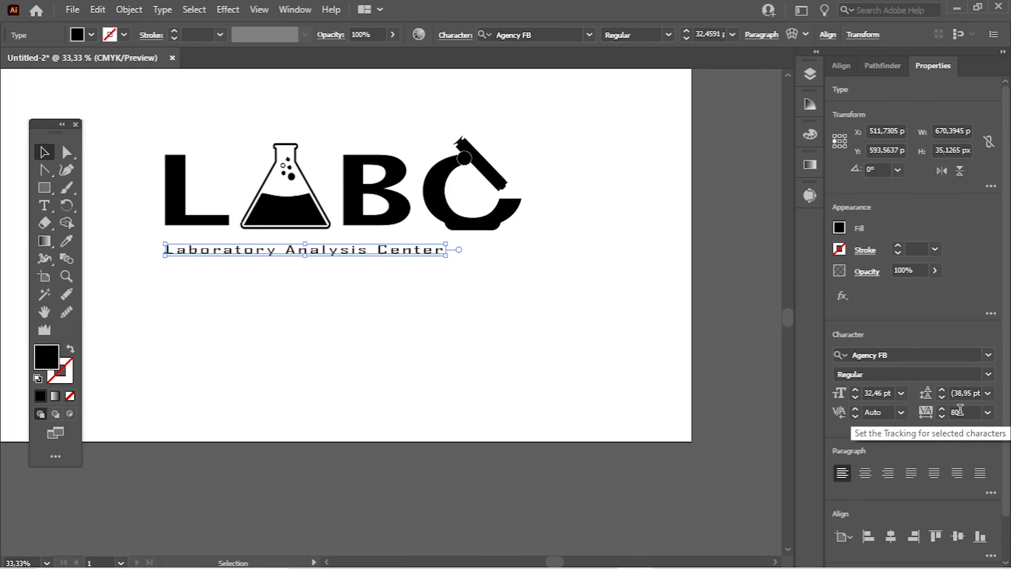
scroll(960, 409, "up", 6)
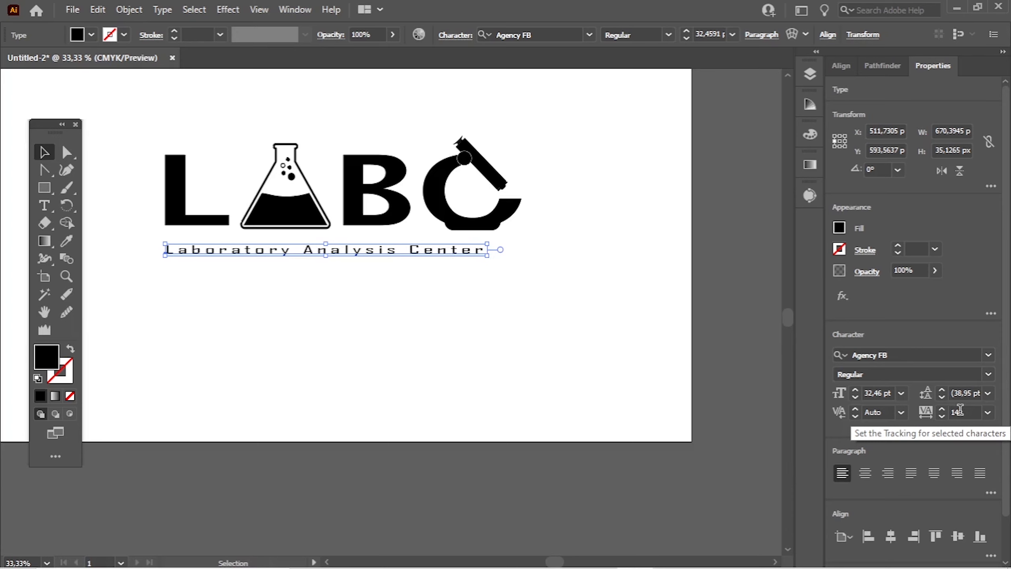
scroll(960, 410, "up", 3)
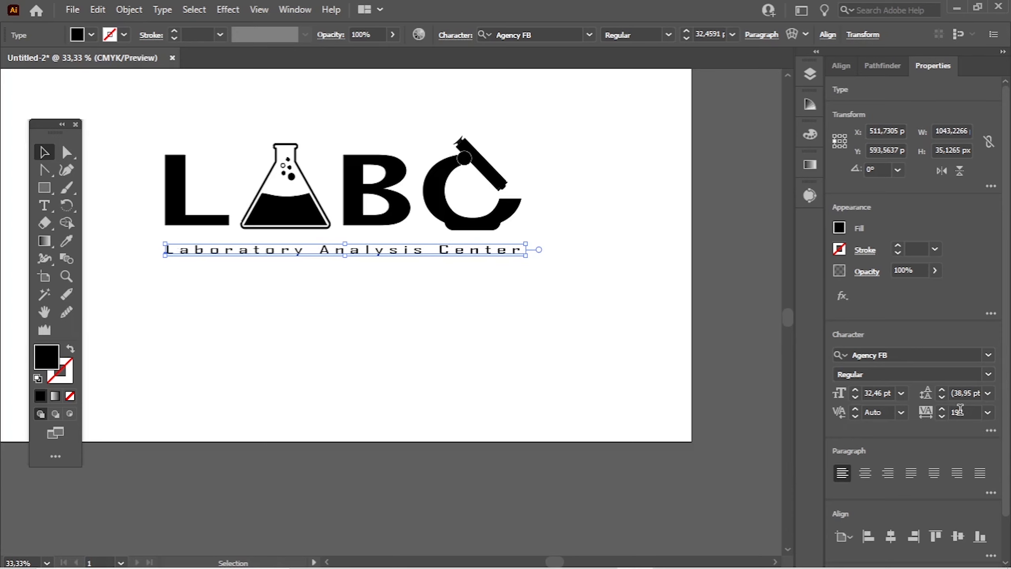
scroll(960, 409, "up", 1)
left_click(359, 309)
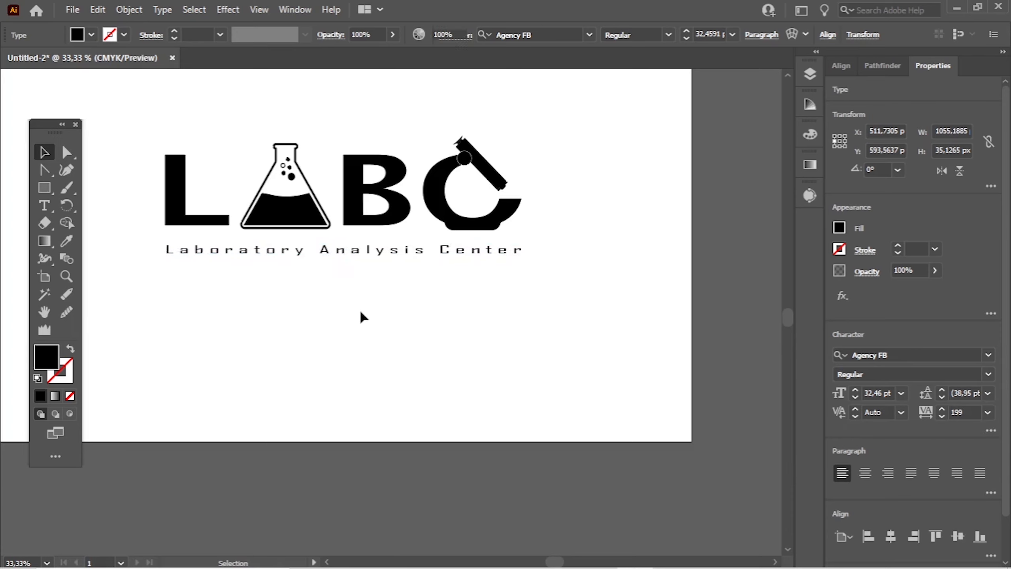
Ungroup the flask symbol so that its parts can be coloured separately
scroll(388, 314, "up", 2)
scroll(389, 314, "left", 2)
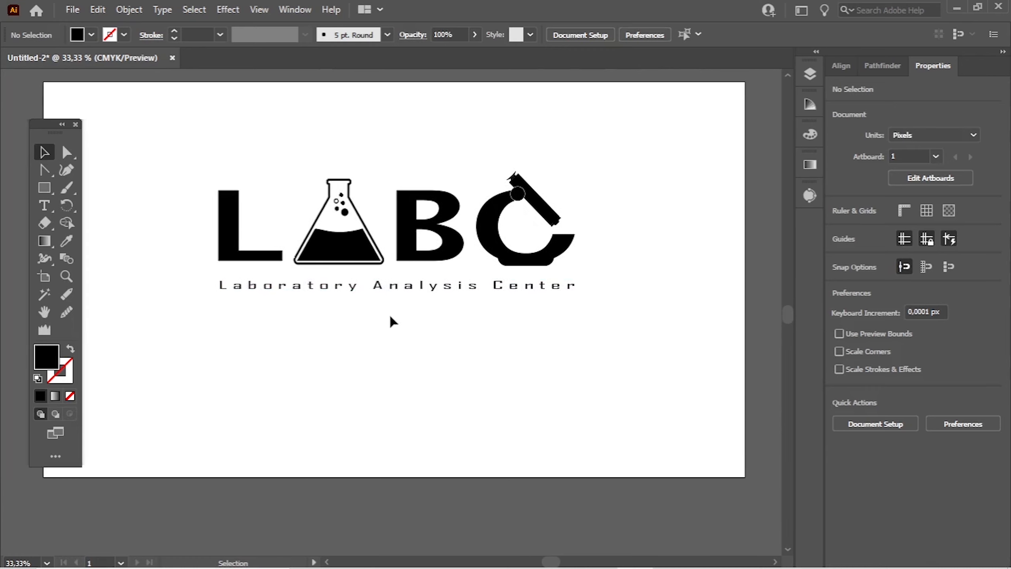
scroll(403, 323, "up", 1)
scroll(402, 322, "left", 1)
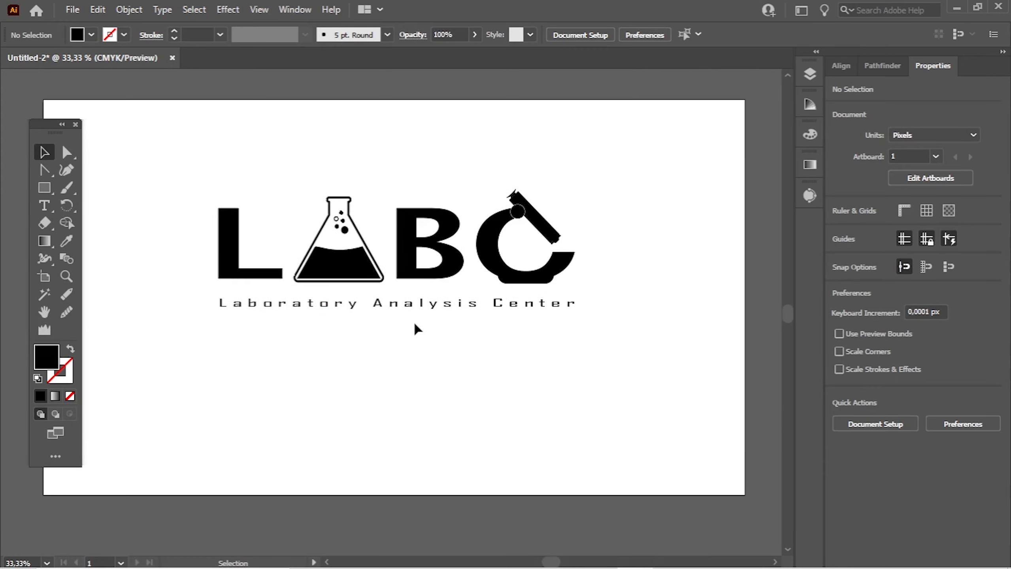
left_click(338, 267)
right_click(340, 266)
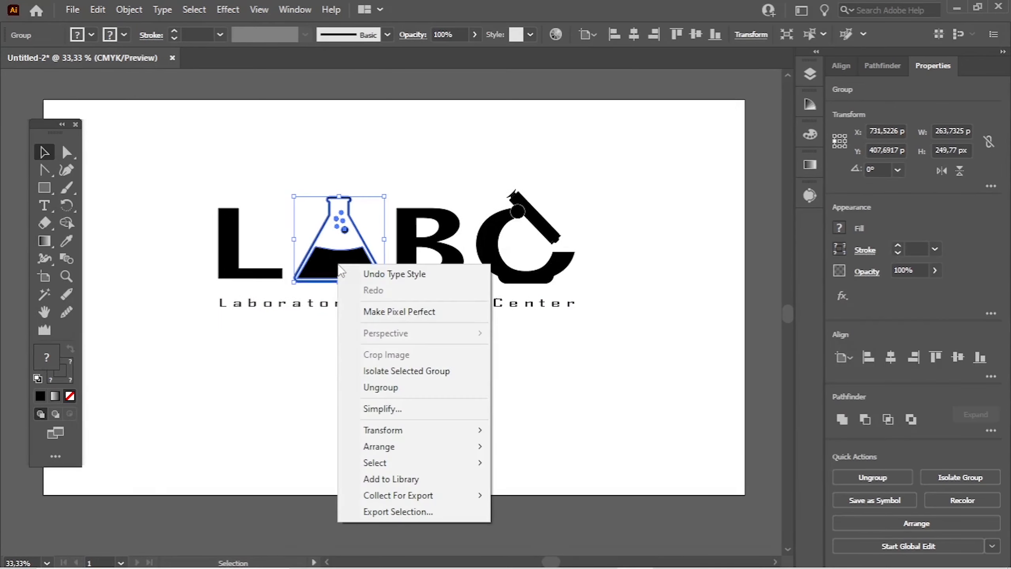
left_click(407, 387)
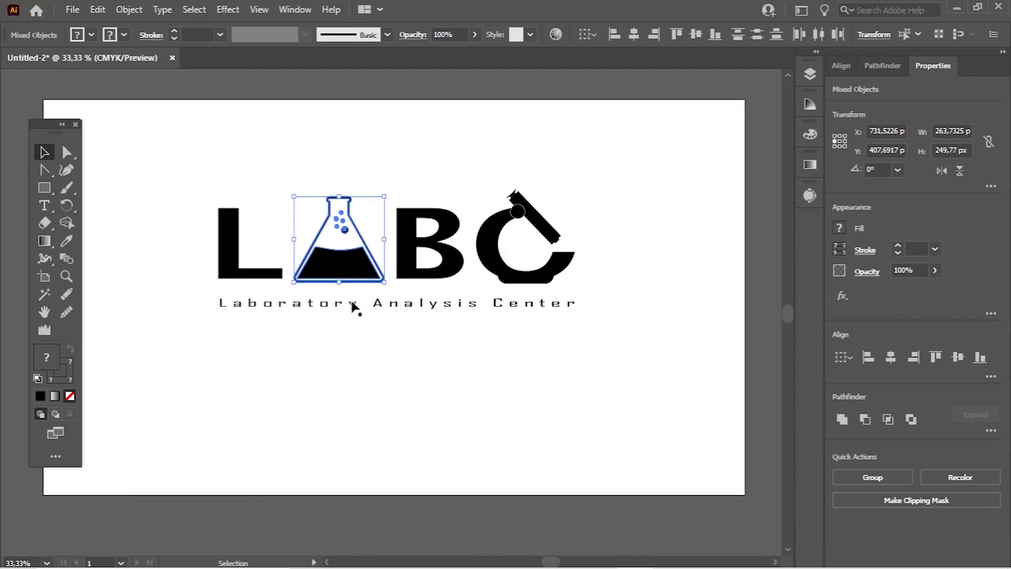
scroll(334, 282, "up", 1)
left_click(386, 418)
Fill the liquid shape inside the flask with light blue
left_click(343, 262)
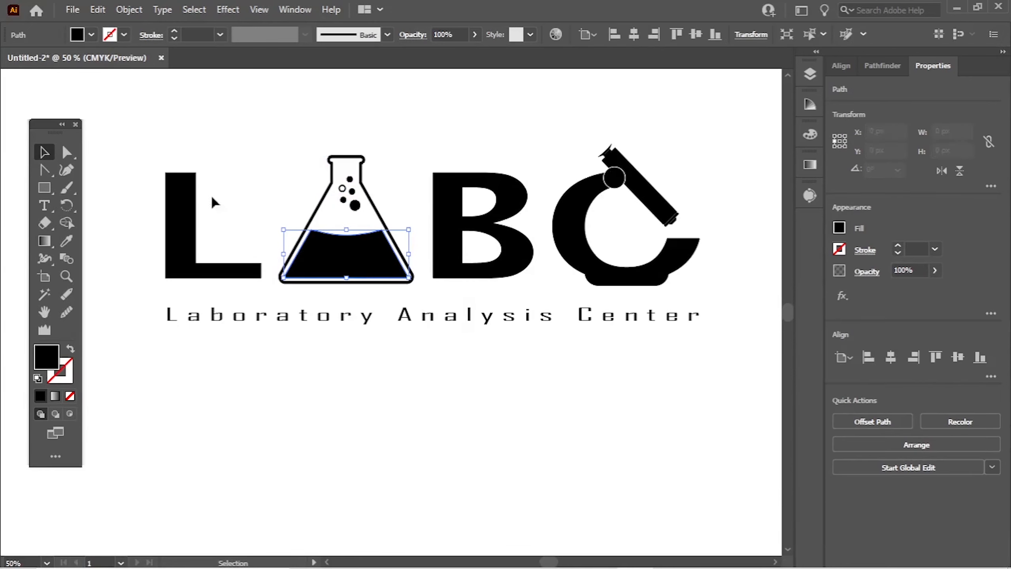
left_click(92, 35)
left_click(83, 60)
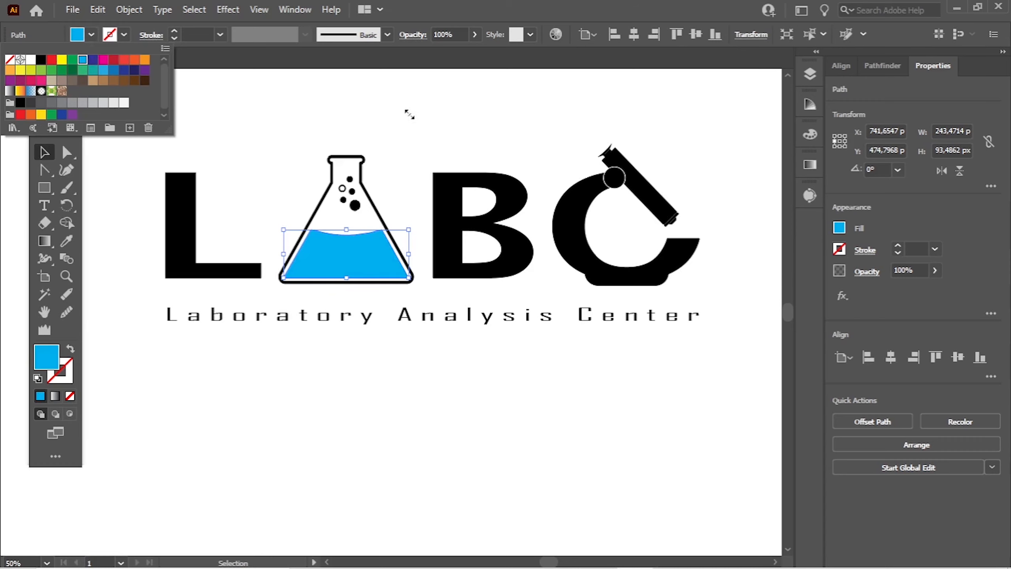
key("Escape")
Recolour the four solid bubbles in the flask with the liquid's light blue using the Eyedropper tool
scroll(357, 206, "up", 2)
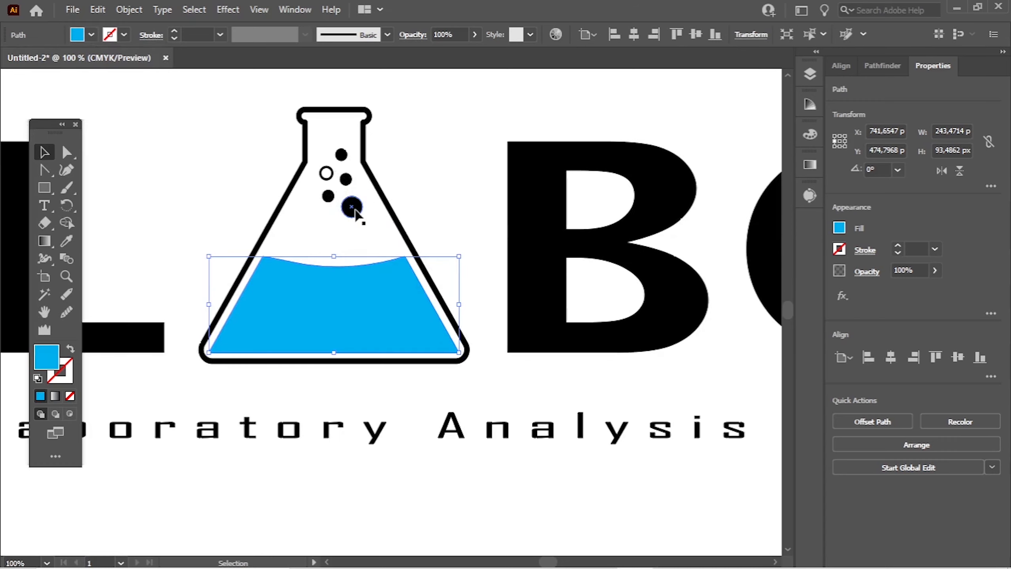
left_click(355, 206)
left_click(344, 200, "shift")
left_click(346, 179, "shift")
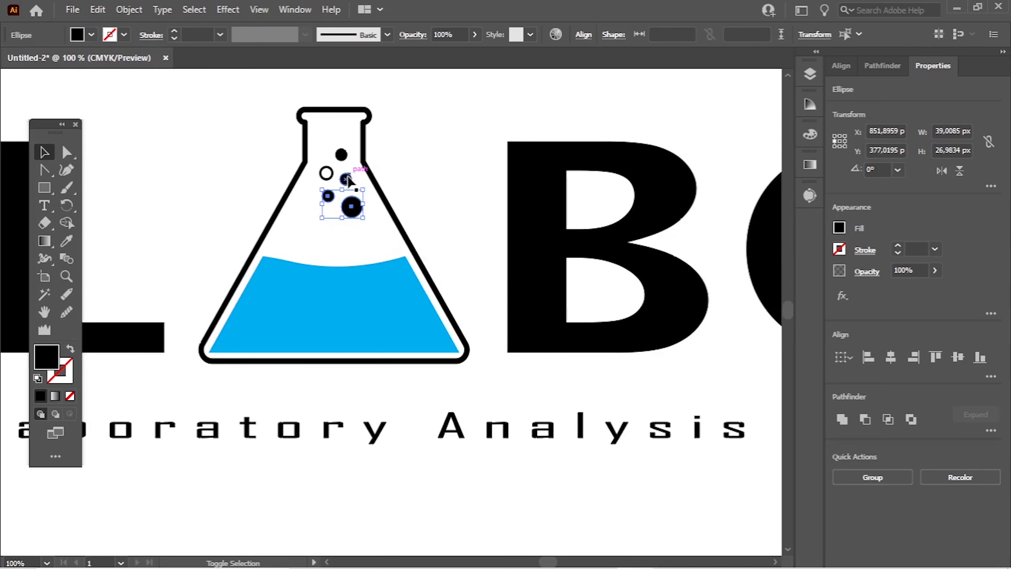
left_click(342, 155, "shift")
left_click(66, 240)
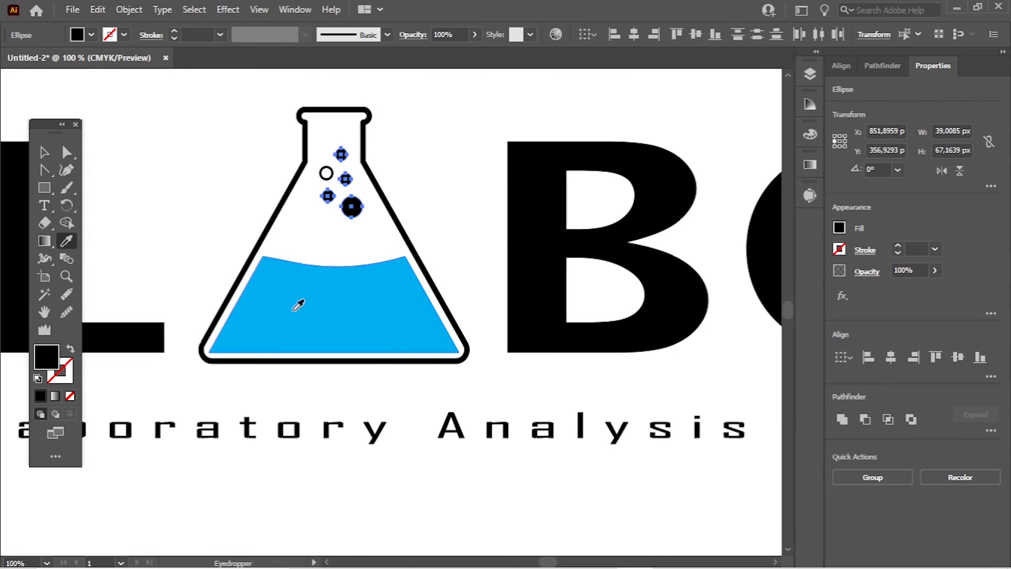
left_click(328, 307)
left_click(44, 152)
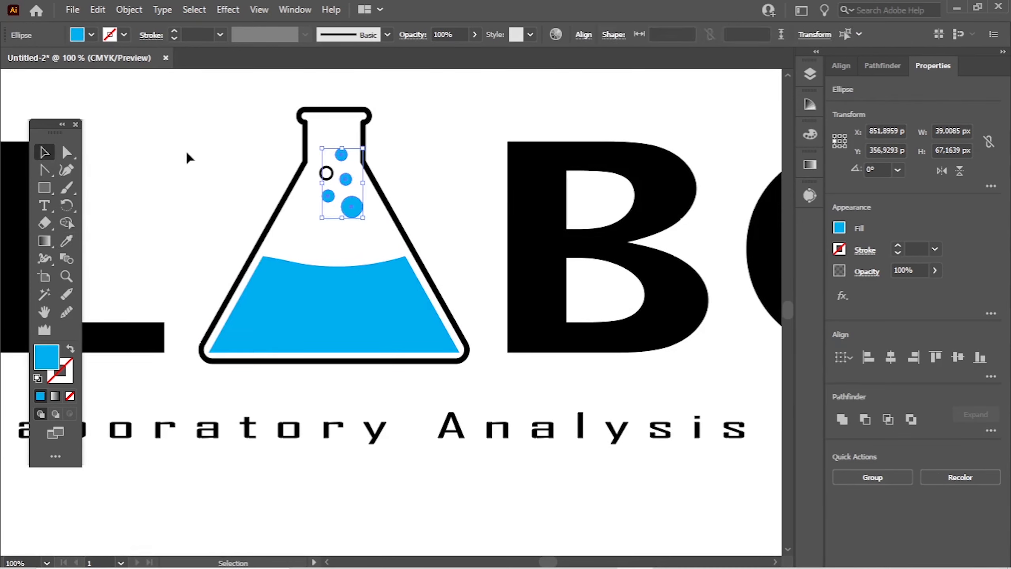
left_click(187, 158)
Change the stroke of the outlined bubble in the flask to yellow
left_click(325, 173)
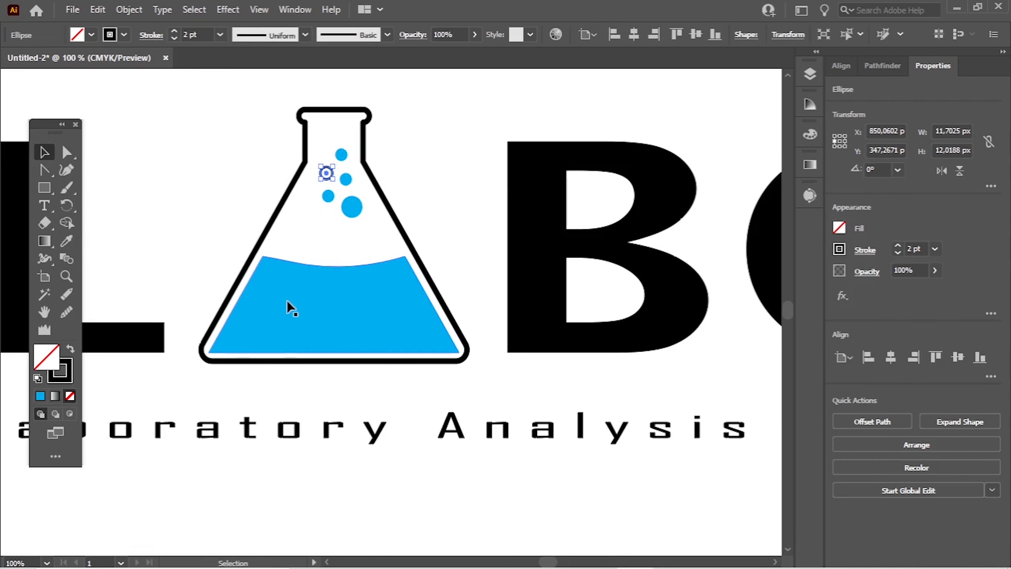
left_click(124, 35)
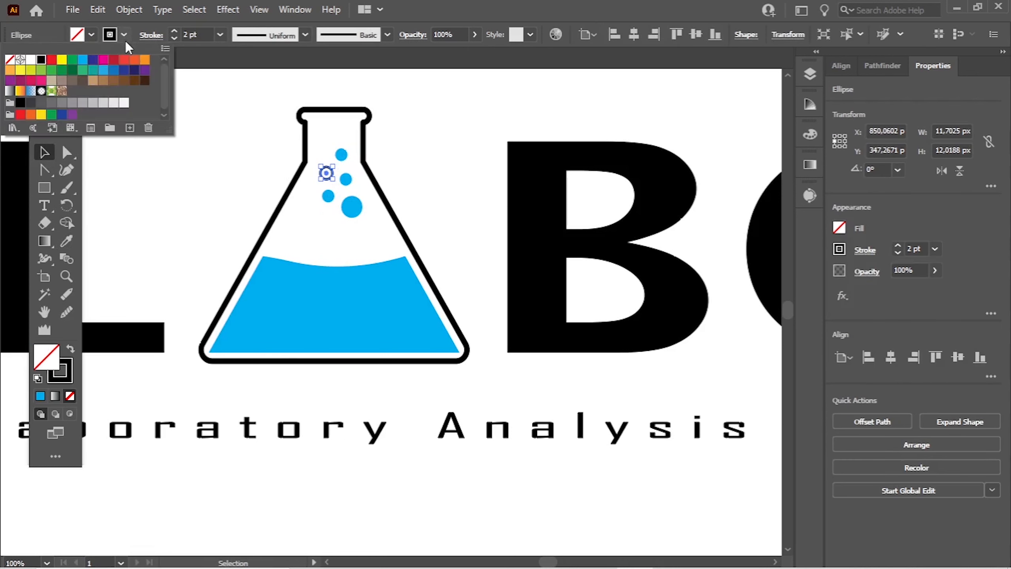
left_click(66, 64)
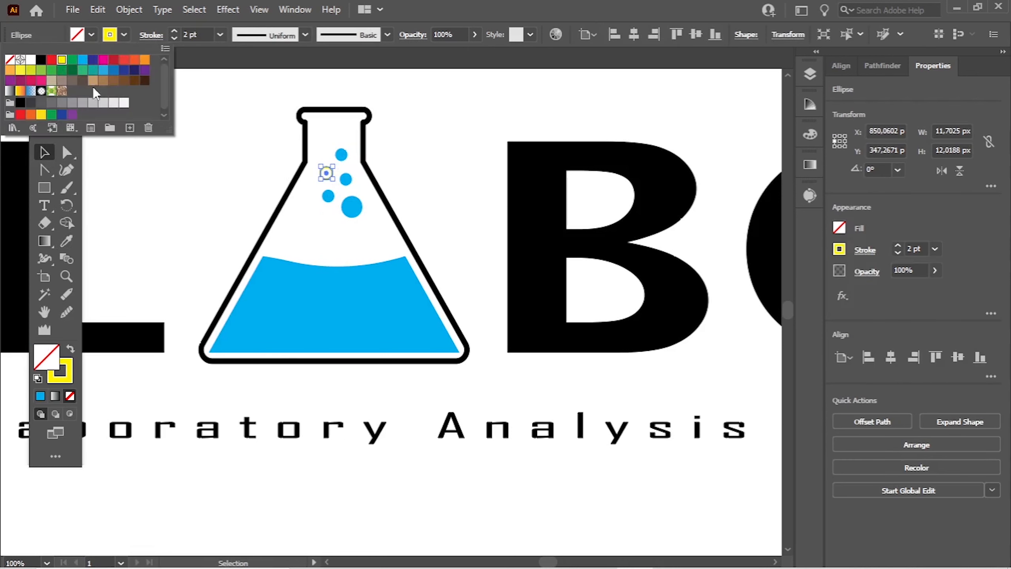
left_click(219, 203)
Fill the small solid bubble just above the largest one with red
left_click(346, 179)
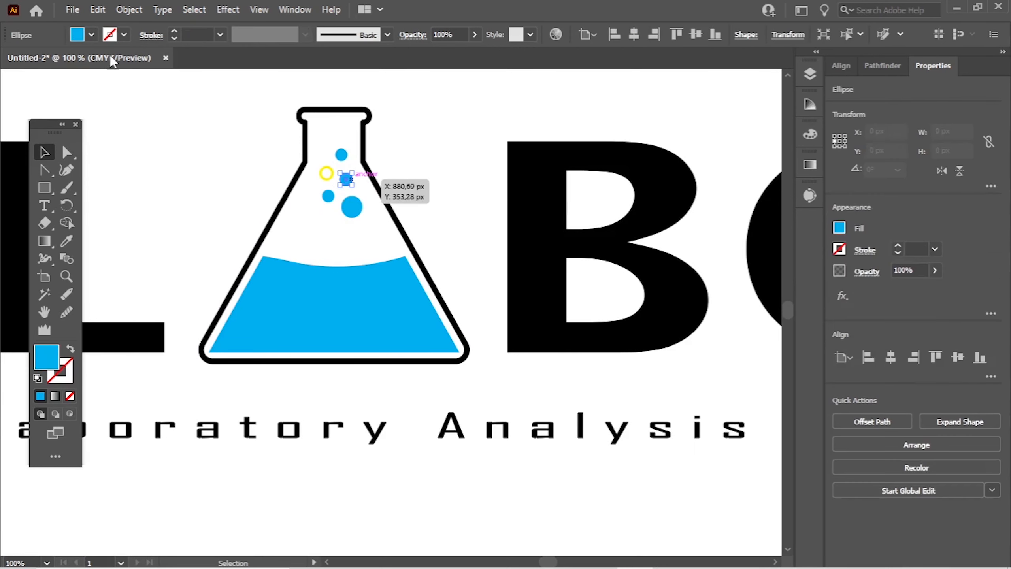
left_click(92, 35)
left_click(54, 62)
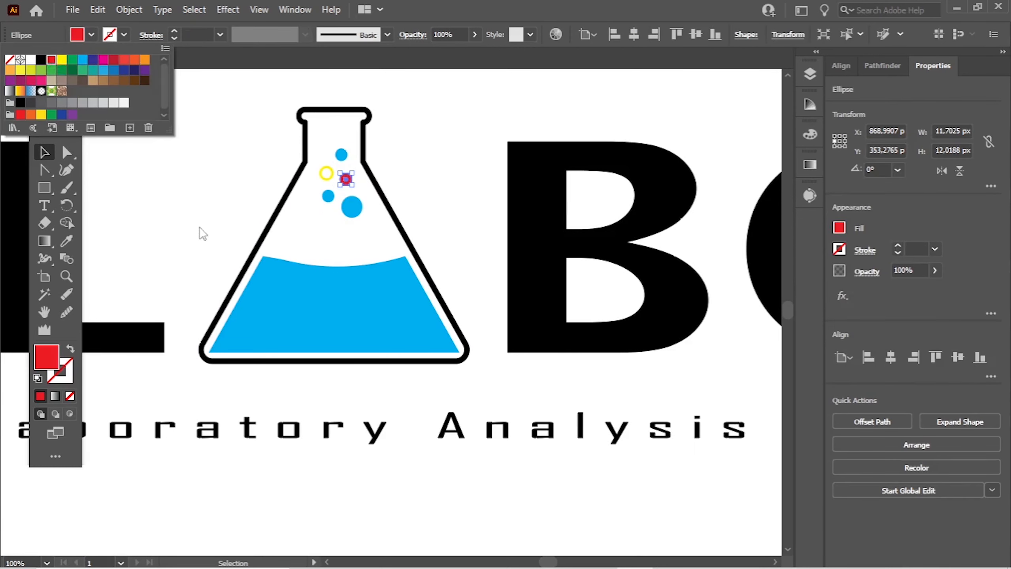
Fill the round joint of the microscope with yellow
left_click(196, 241)
left_click(198, 235)
key("ctrl+minus")
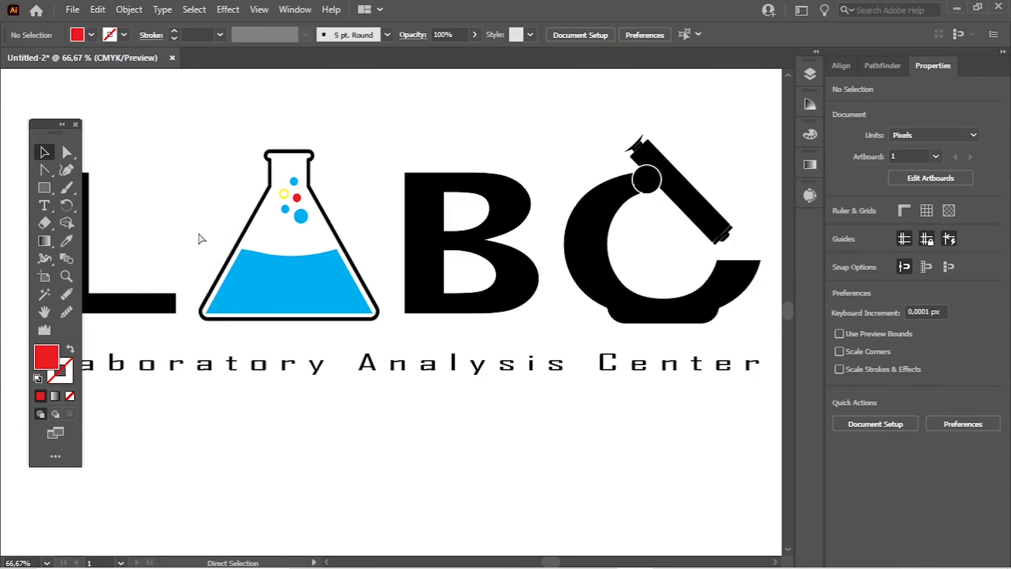
scroll(590, 294, "right", 2)
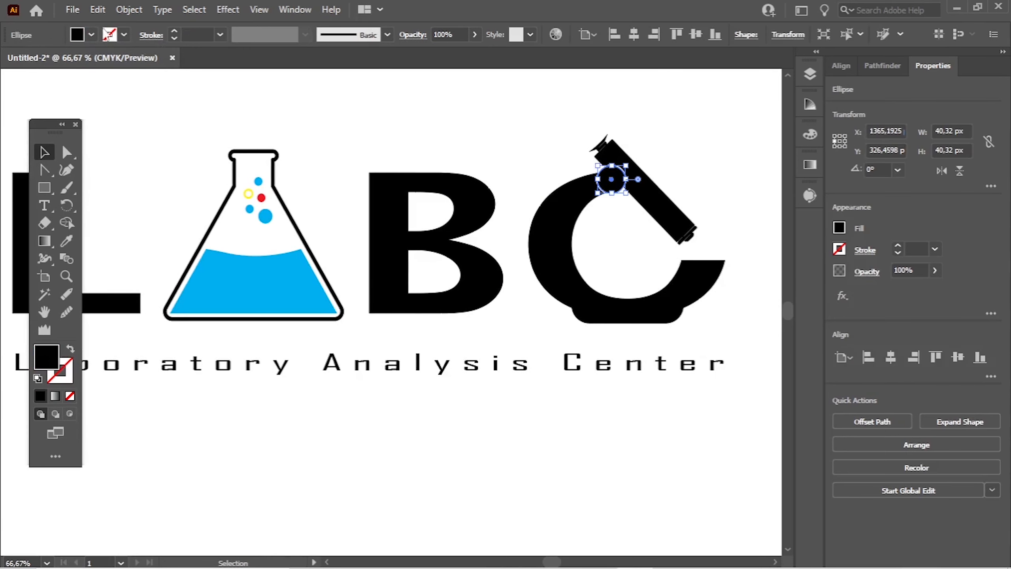
left_click(91, 35)
left_click(63, 66)
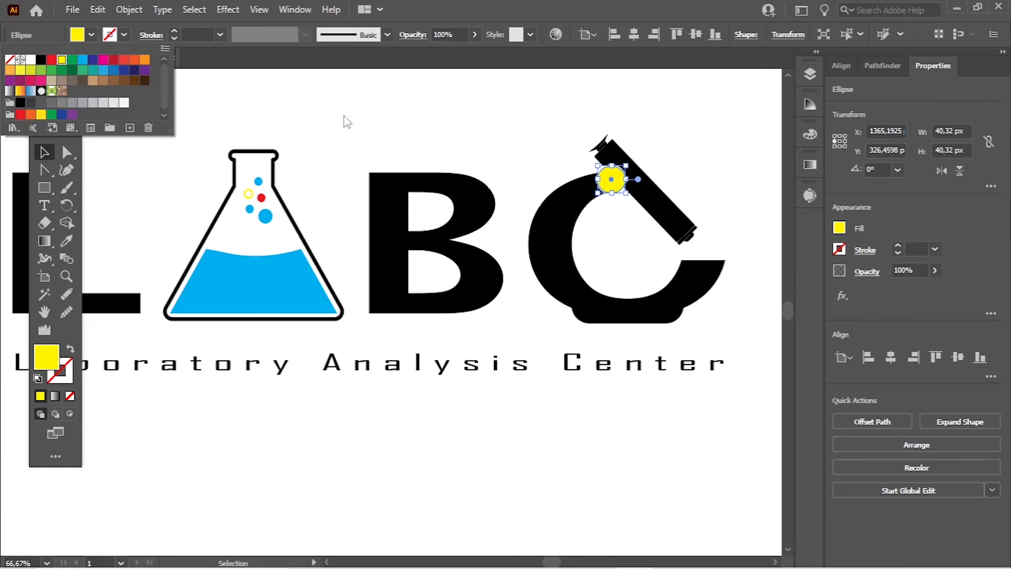
left_click(386, 129)
Fill the grouped microscope tube with the same light blue as the flask liquid
left_click(677, 194)
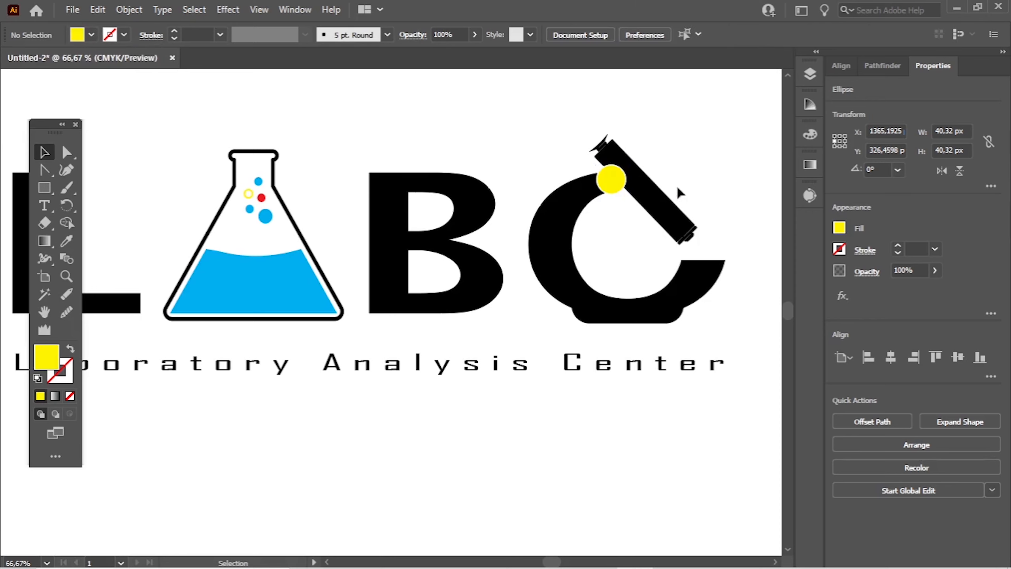
left_click(672, 224)
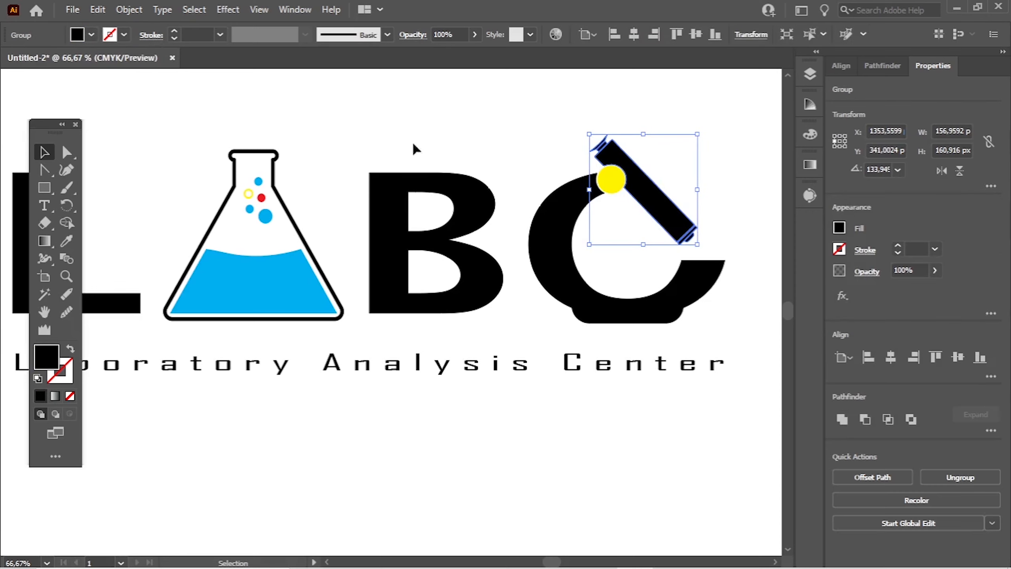
left_click(91, 35)
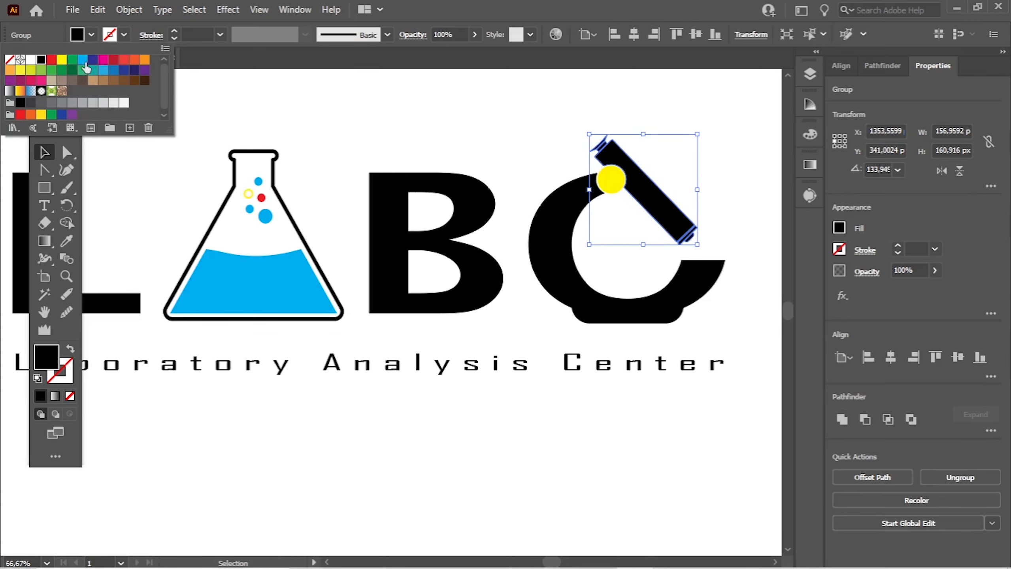
left_click(83, 60)
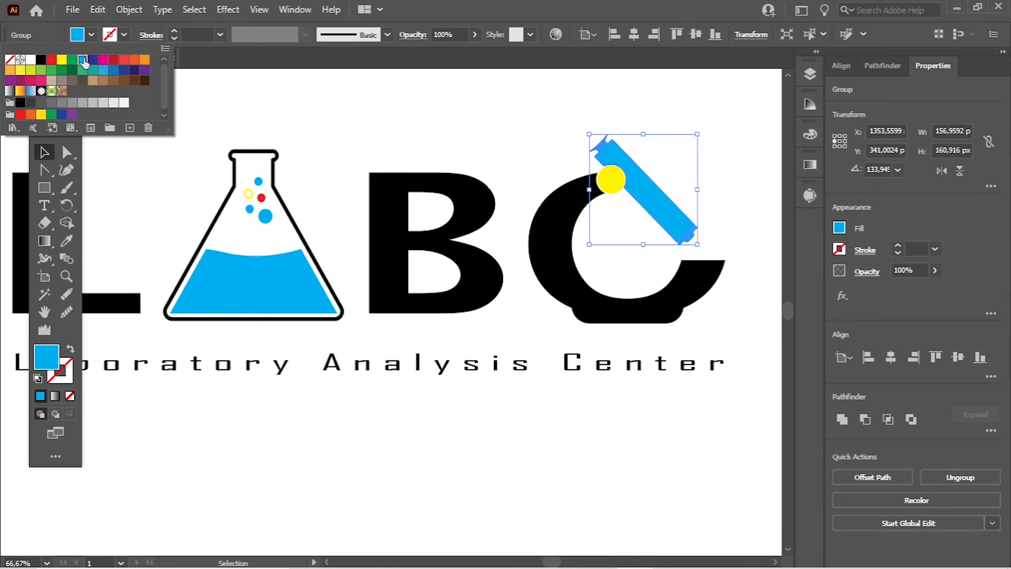
left_click(524, 126)
Fill the microscope's curved arm and its base with red
scroll(555, 242, "down", 1)
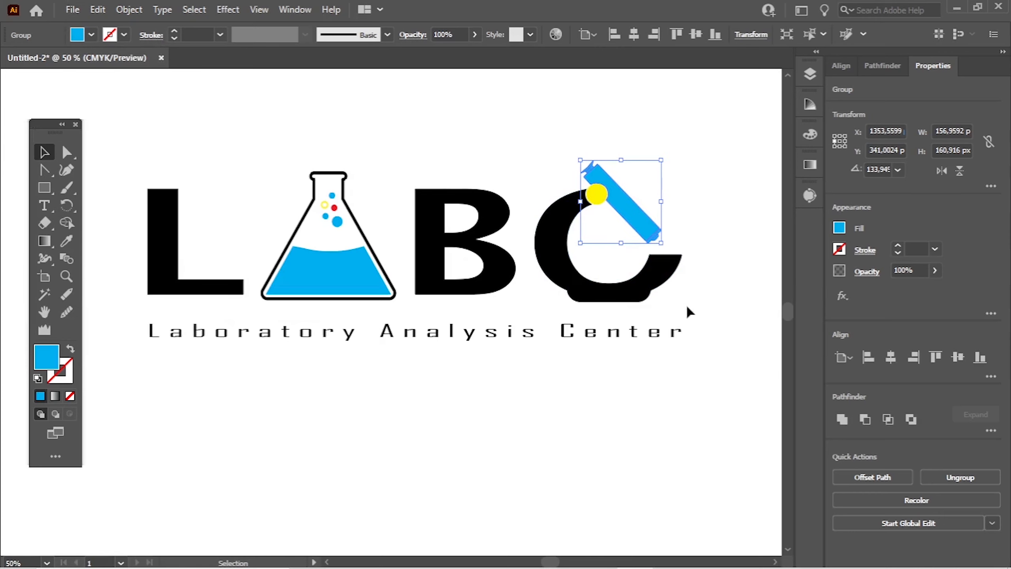
left_click_drag(688, 311, 645, 279)
left_click(91, 35)
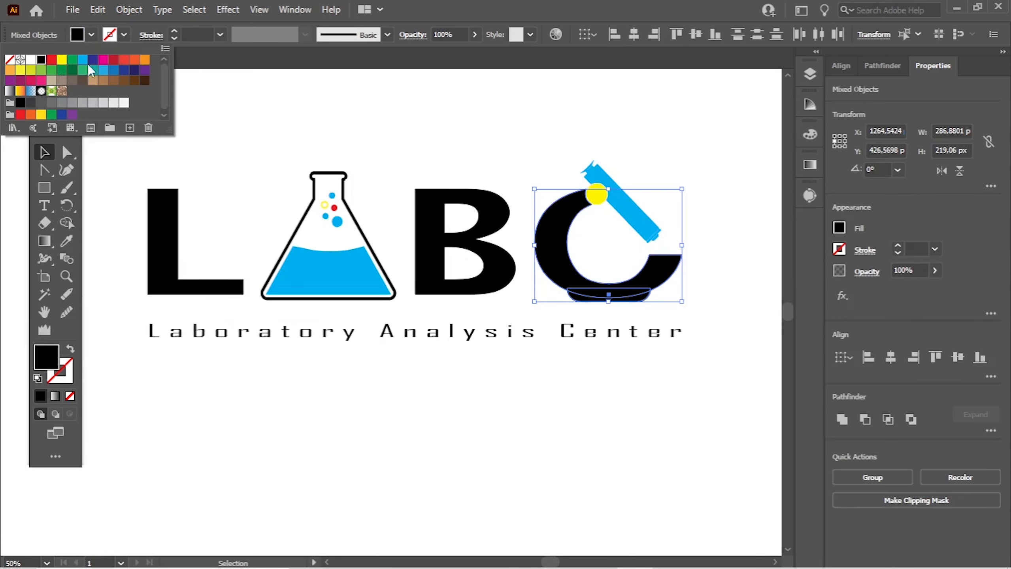
left_click(52, 60)
left_click(428, 204)
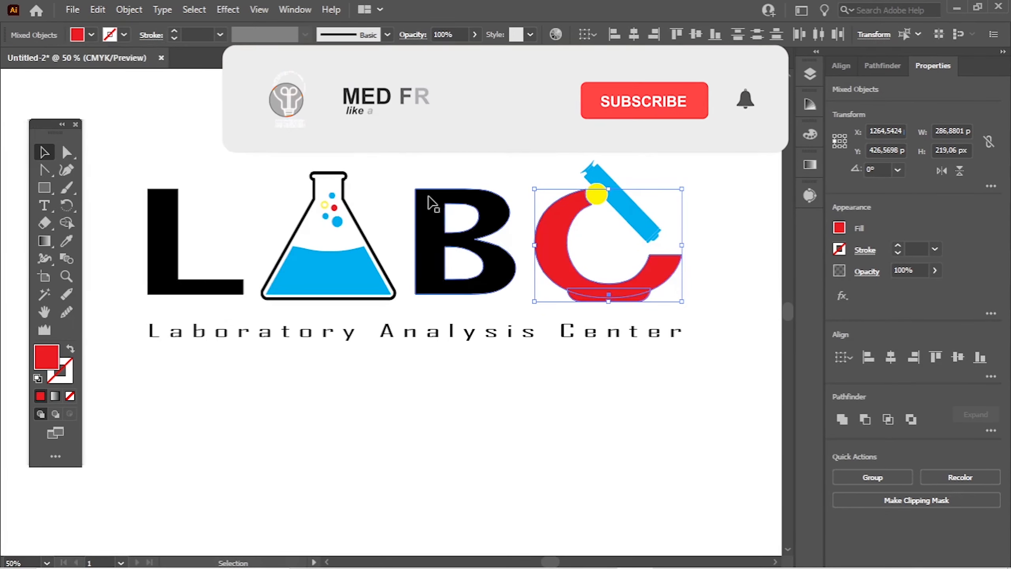
Fill the letters L and B with red to match the microscope body
left_click(410, 209)
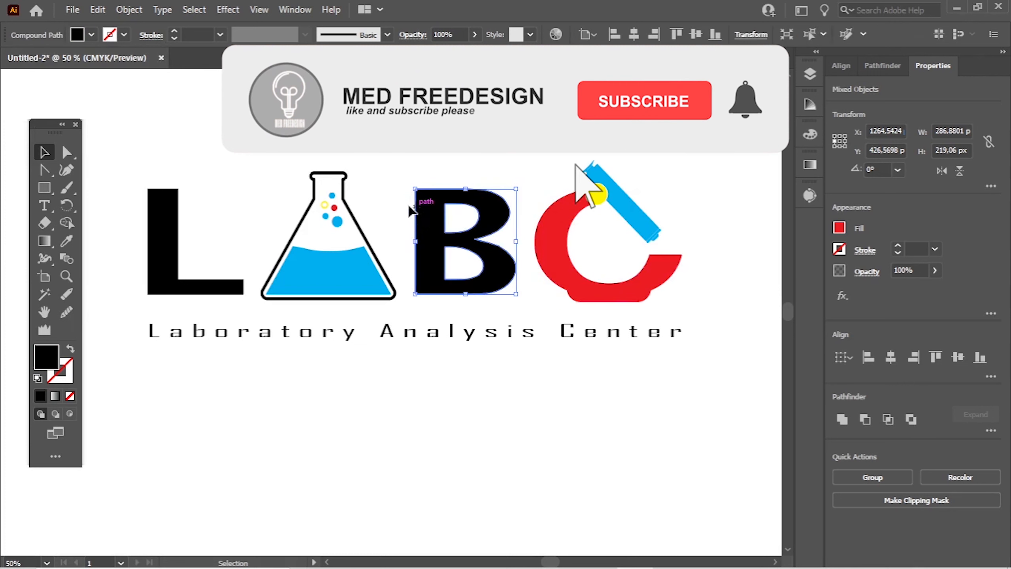
left_click(167, 242, "shift")
left_click(95, 34)
left_click(53, 60)
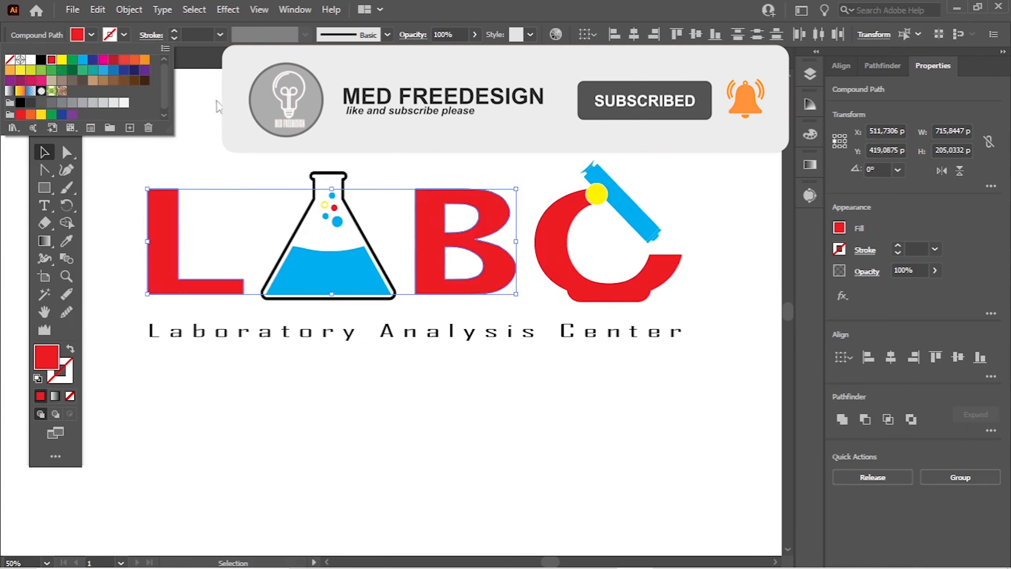
left_click(524, 379)
Move the "Laboratory Analysis Center" tagline up close beneath the letters and set its tracking to 190
scroll(502, 345, "up", 1)
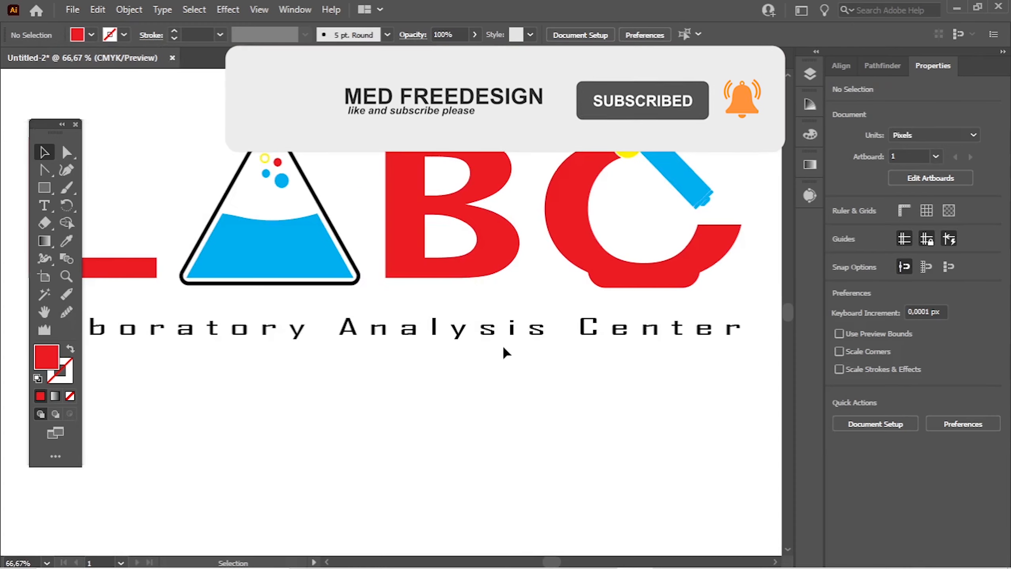
left_click_drag(503, 342, 504, 315)
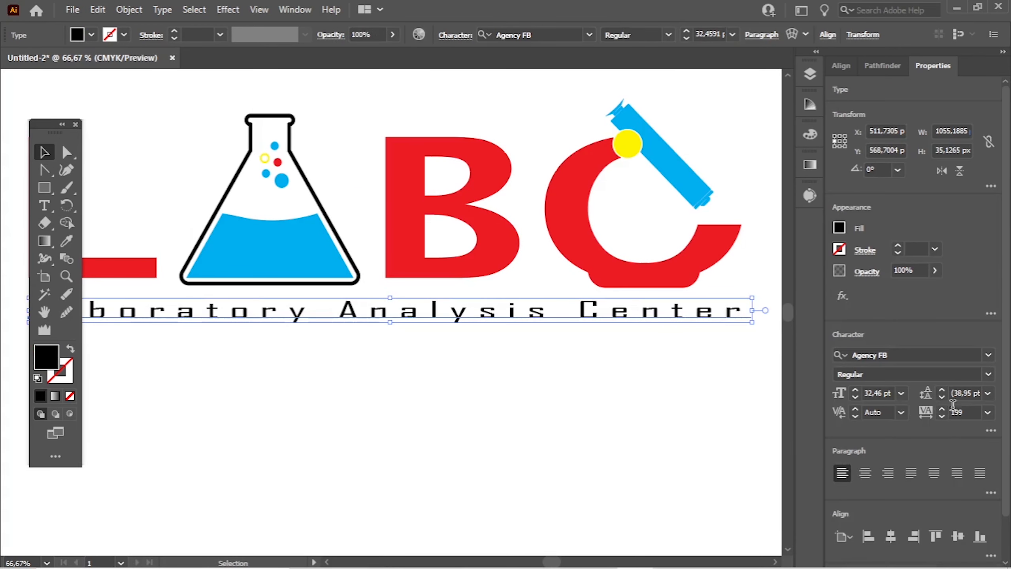
scroll(967, 413, "down", 4)
scroll(967, 413, "down", 2)
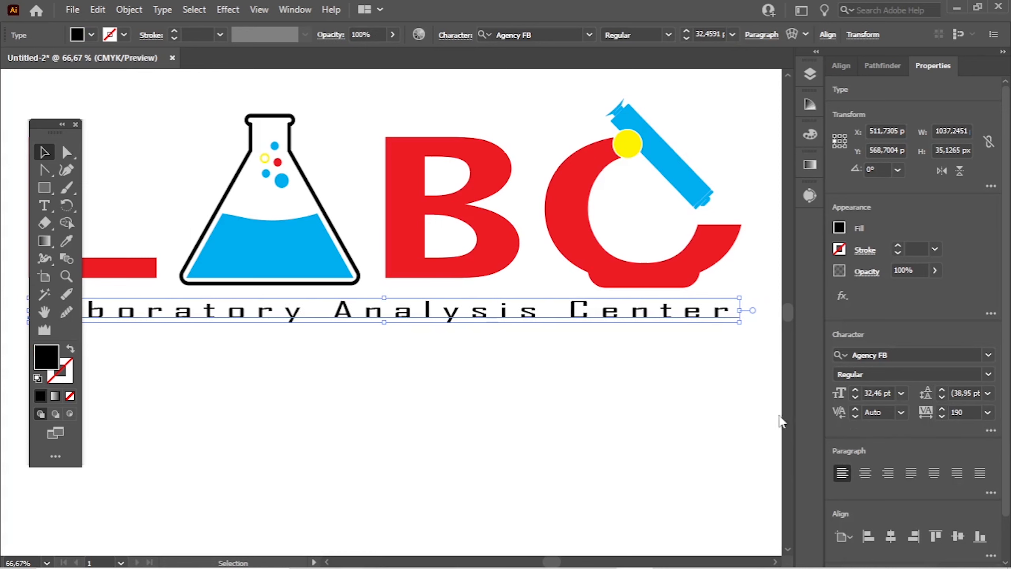
left_click(582, 373)
Narrow the tagline slightly from its left end so it sits roughly centred within the width of the lettering
scroll(565, 360, "down", 2)
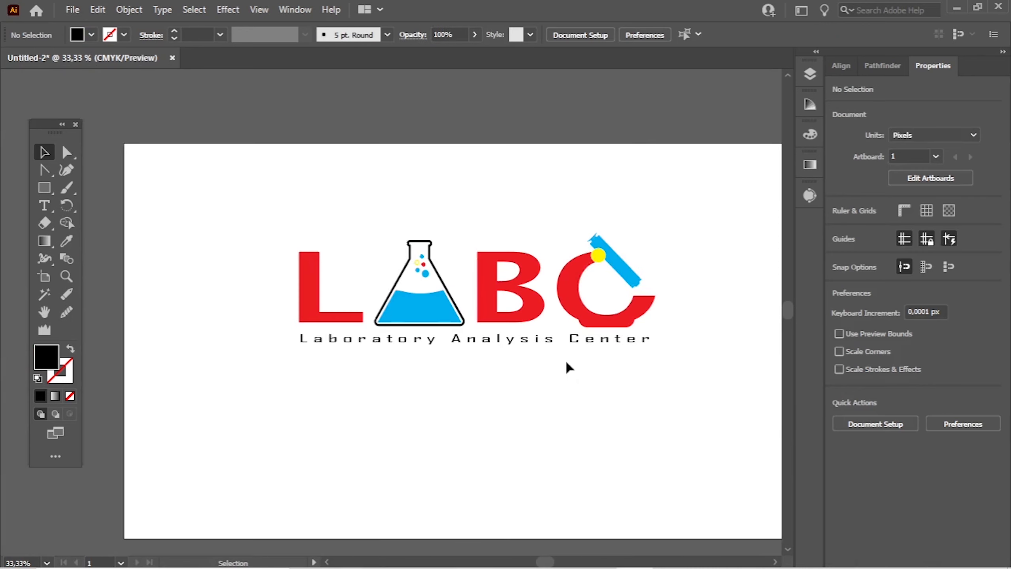
left_click(303, 341)
scroll(301, 340, "up", 1)
left_click_drag(300, 339, 309, 339)
left_click(436, 401)
scroll(438, 391, "down", 2)
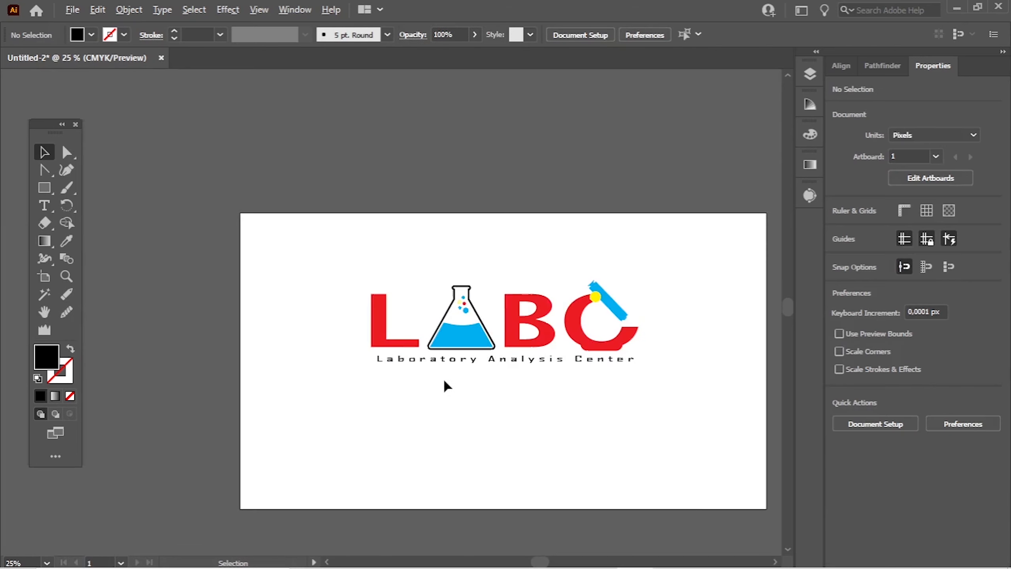
scroll(443, 378, "right", 1)
scroll(435, 352, "down", 2)
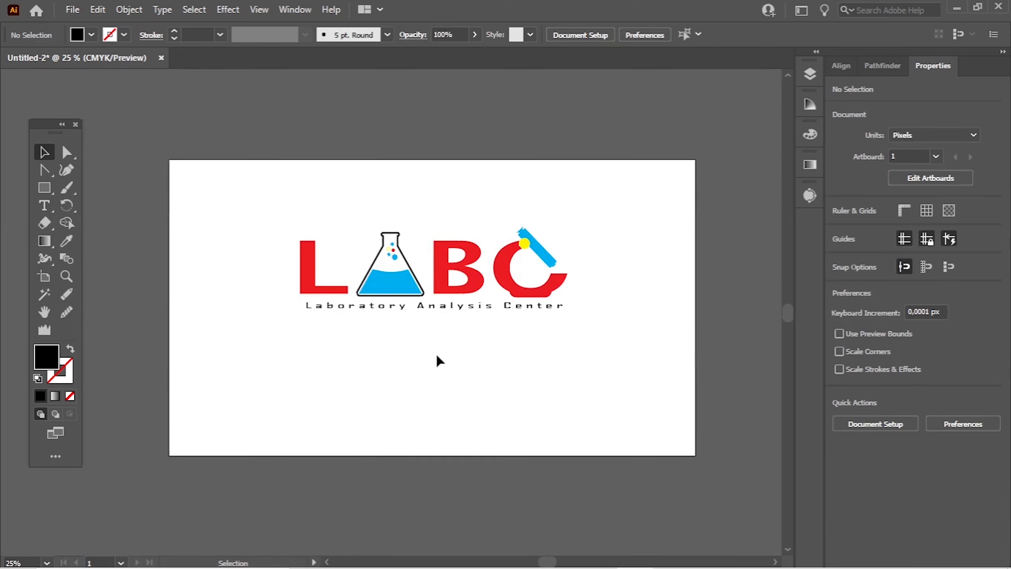